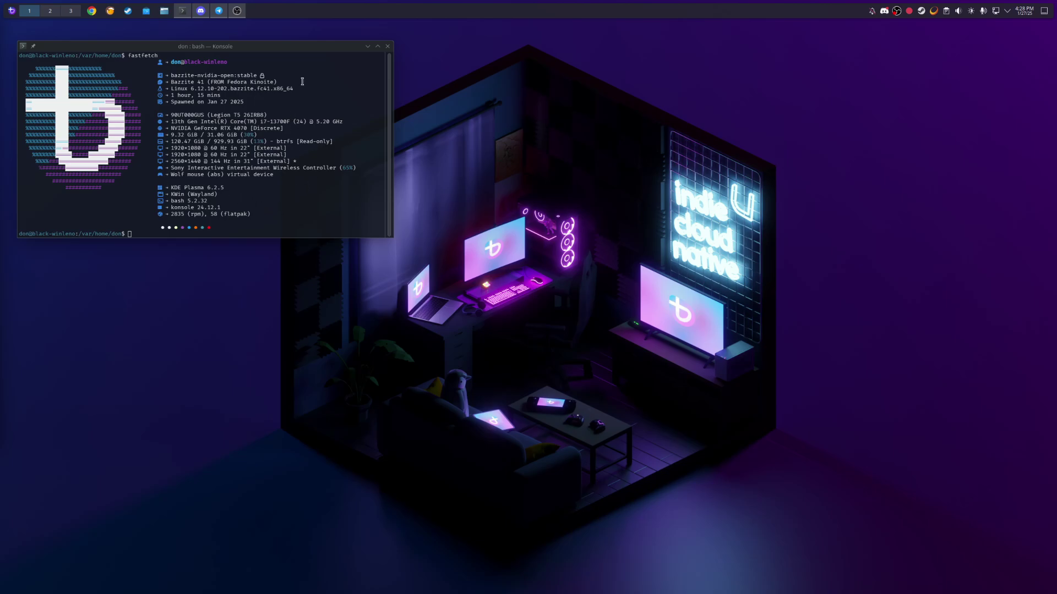
Step: Close the Konsole window showing the fastfetch system summary
{"action": "left_click", "coordinate": [305, 51]}
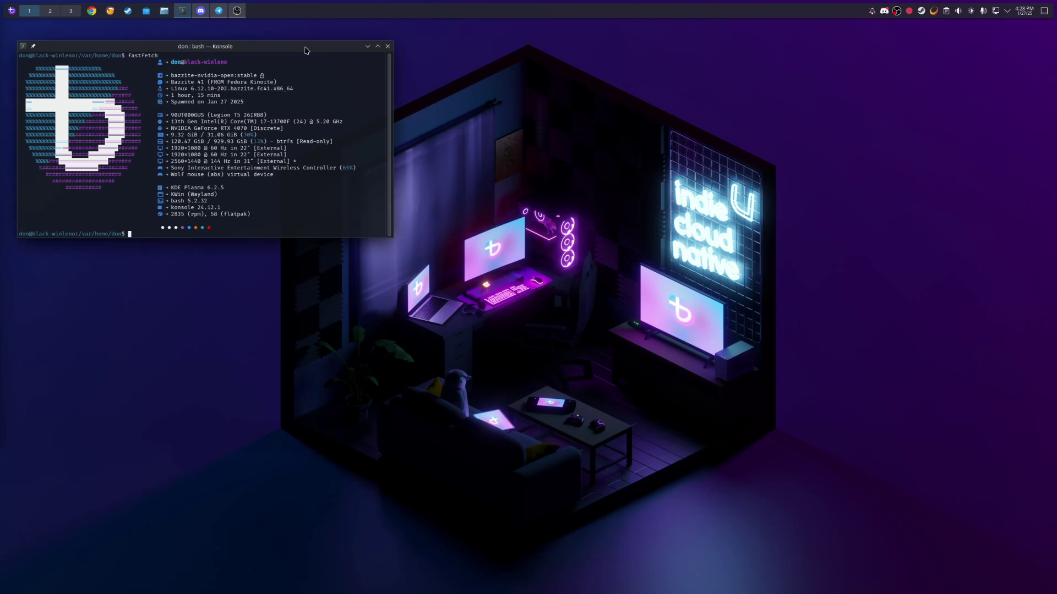
{"action": "left_click", "coordinate": [388, 49]}
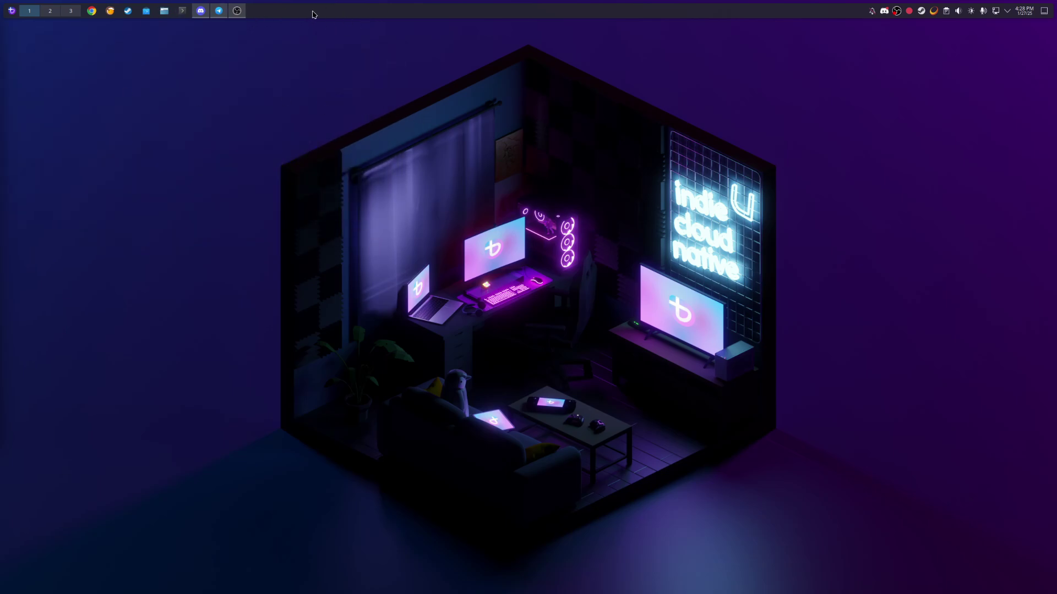
Step: Enter panel edit mode, keep the panel alignment centred, and bring up the Add Panel choices
{"action": "right_click", "coordinate": [370, 14]}
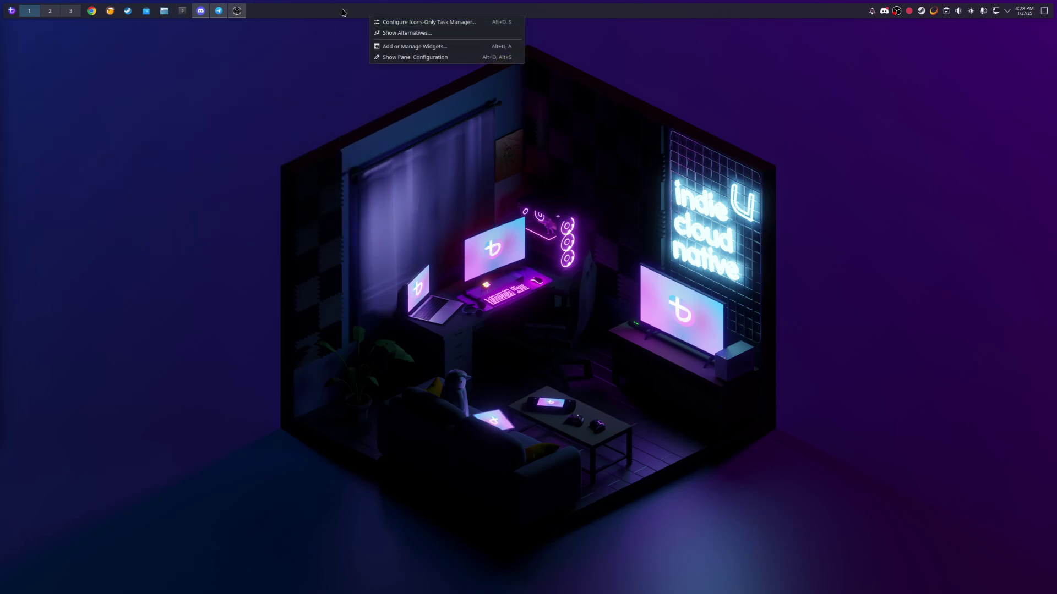
{"action": "left_click", "coordinate": [406, 57]}
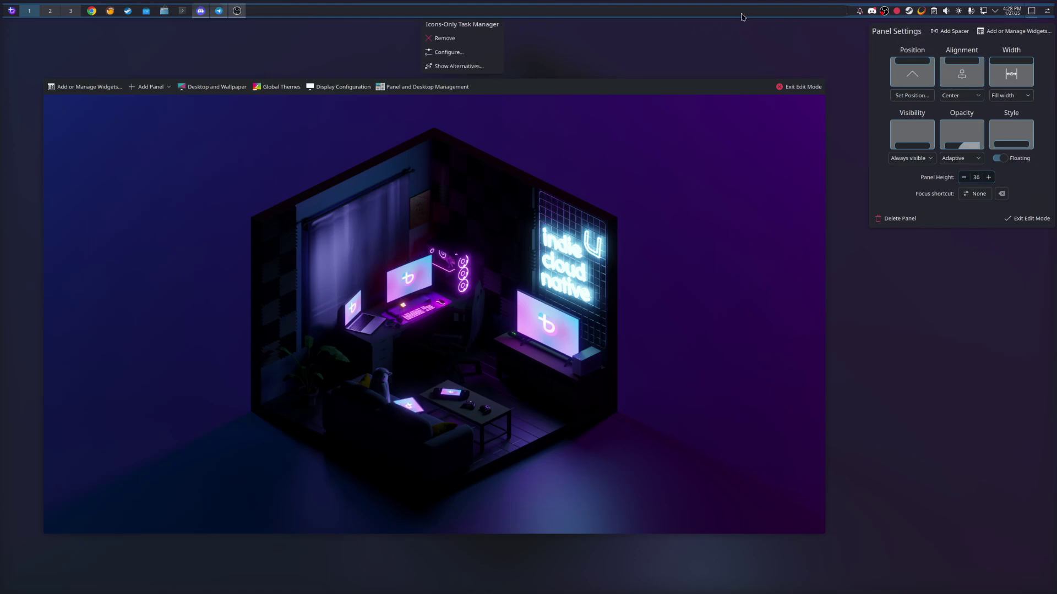
{"action": "left_click", "coordinate": [980, 99]}
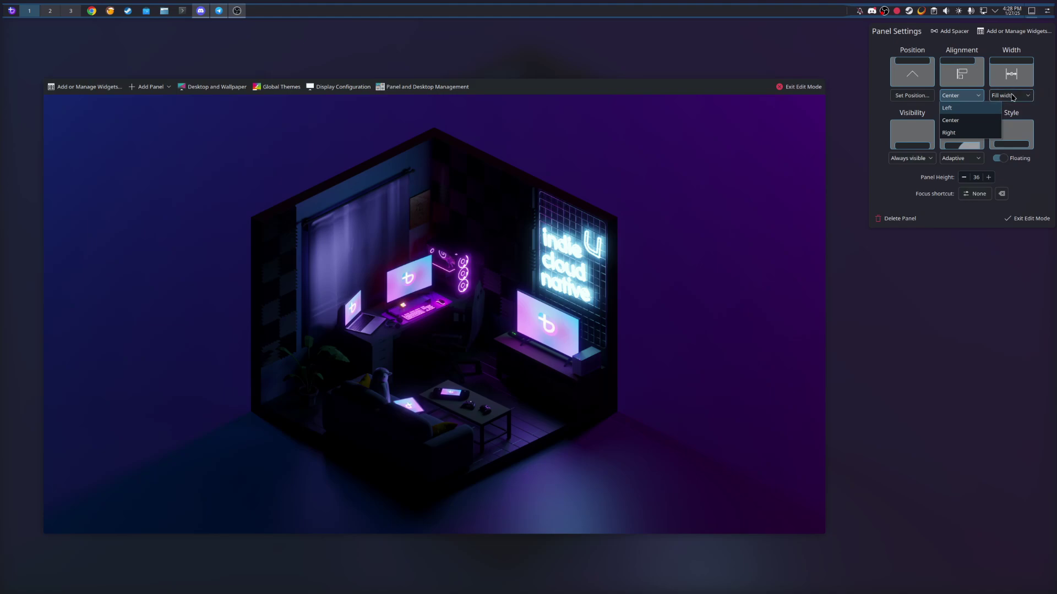
{"action": "left_click", "coordinate": [1035, 104]}
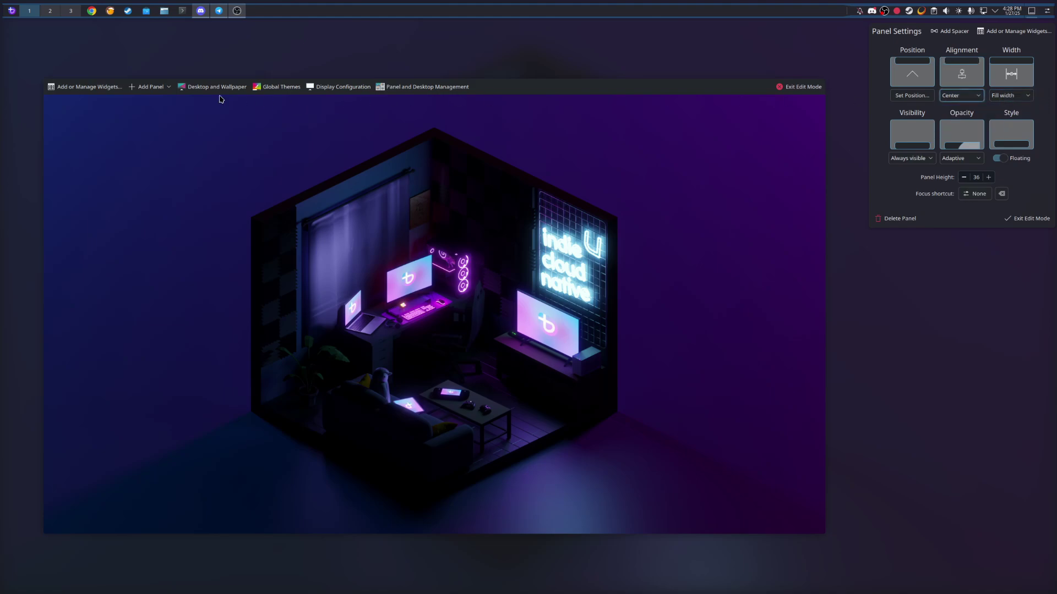
{"action": "left_click", "coordinate": [150, 87]}
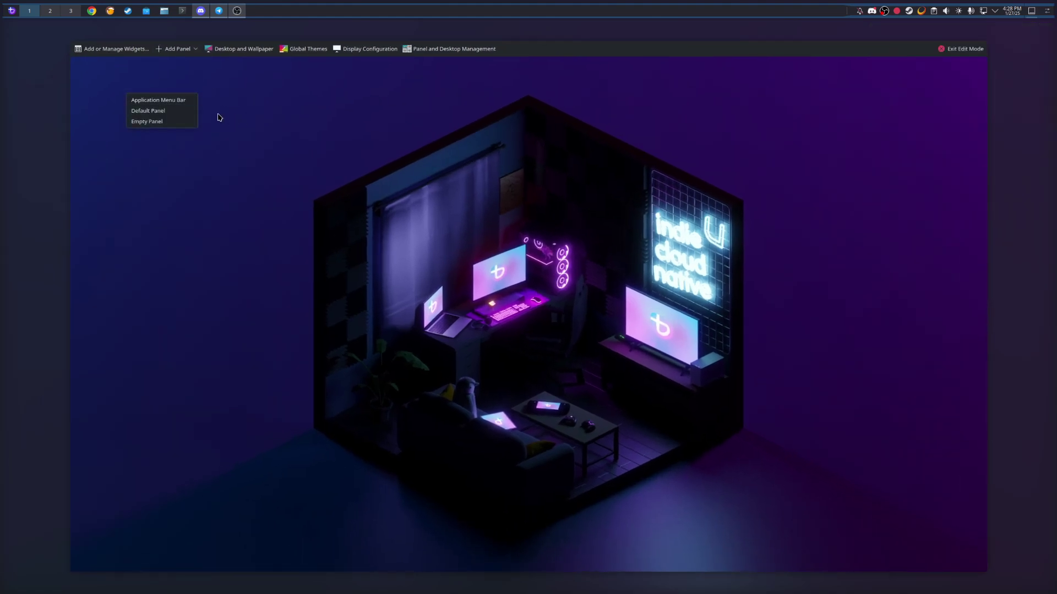
Step: Add an empty bottom panel and drag the Icons-Only Task Manager into it
{"action": "left_click", "coordinate": [171, 126]}
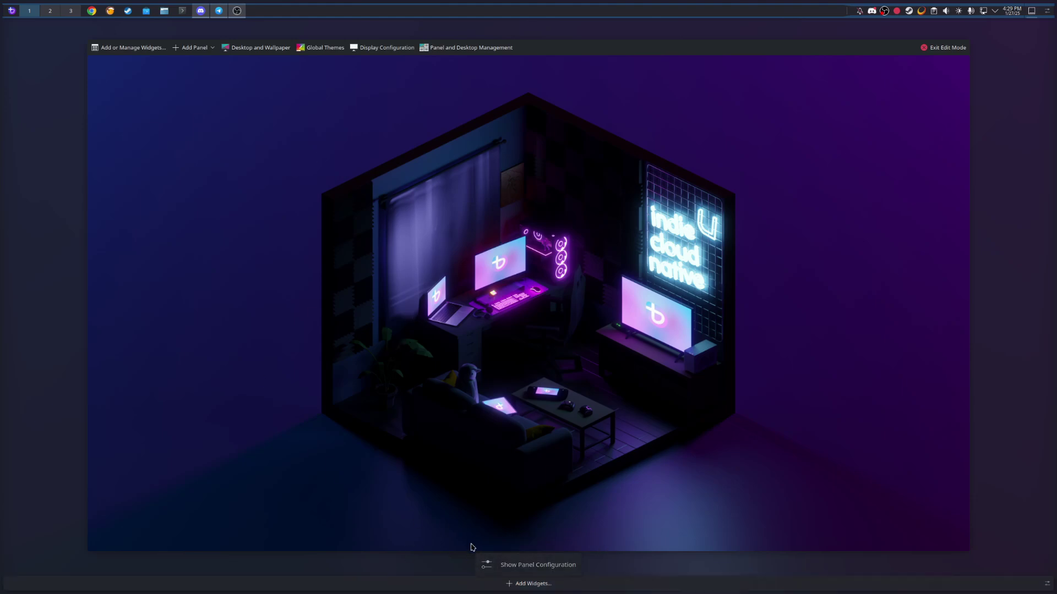
{"action": "left_click", "coordinate": [276, 11]}
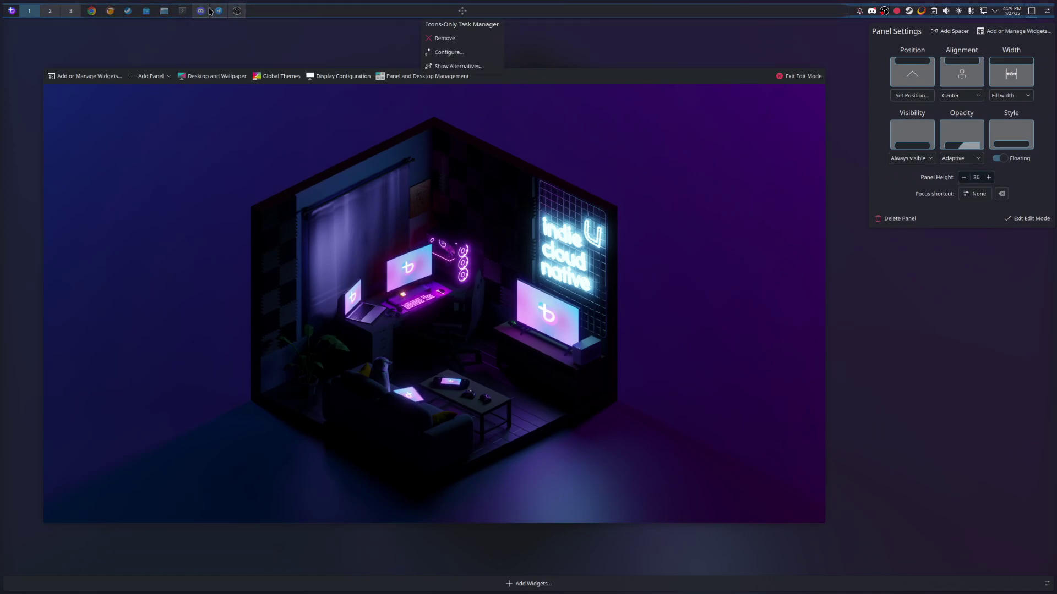
{"action": "left_click_drag", "start_coordinate": [209, 11], "coordinate": [224, 584]}
Step: Set the bottom panel's width to Fit content and visibility to Dodge windows
{"action": "left_click", "coordinate": [523, 583]}
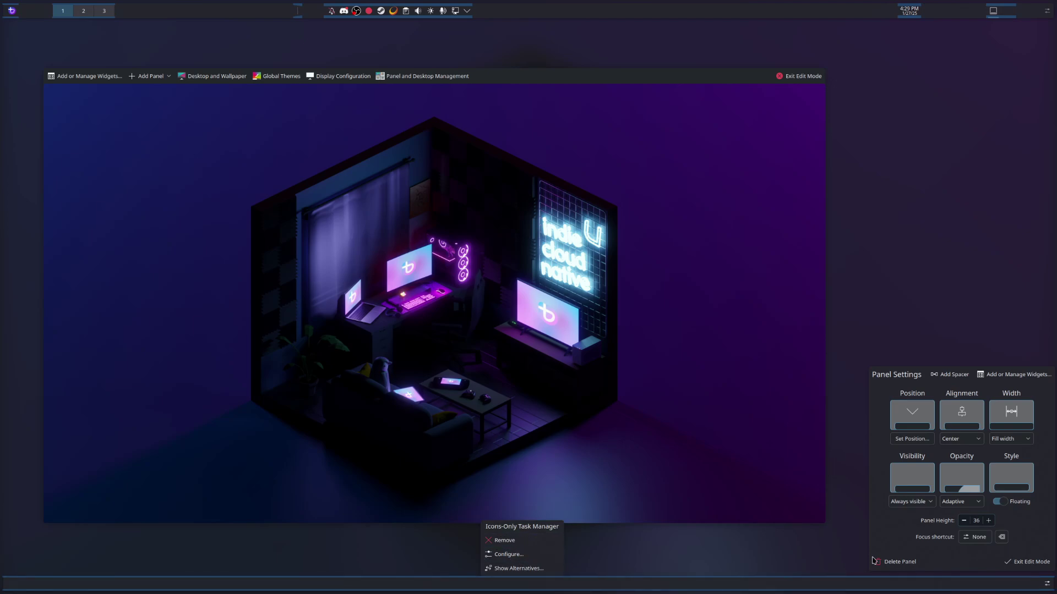
{"action": "left_click", "coordinate": [1013, 439]}
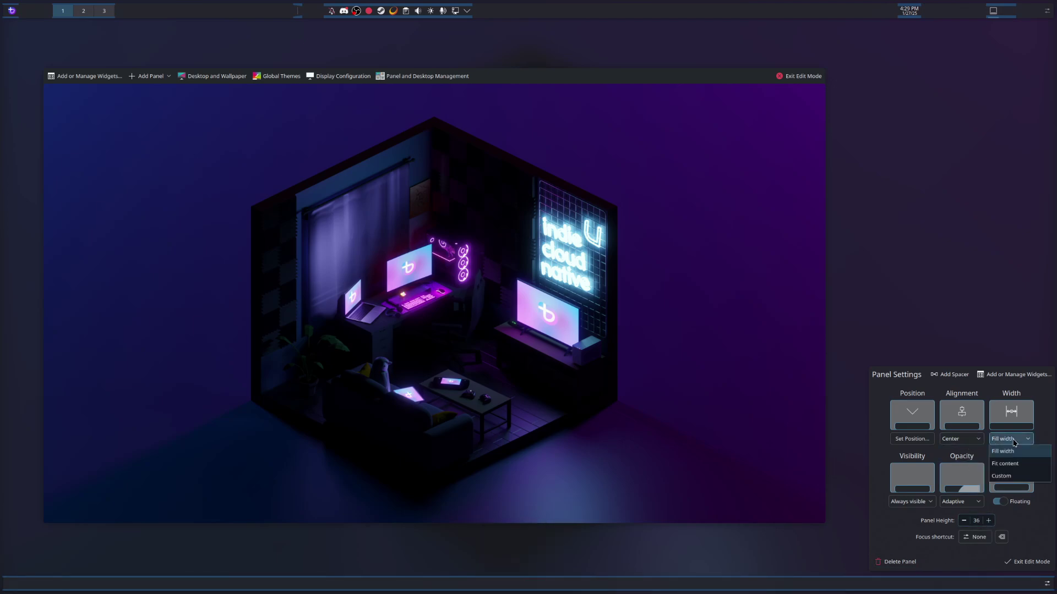
{"action": "left_click", "coordinate": [1014, 466]}
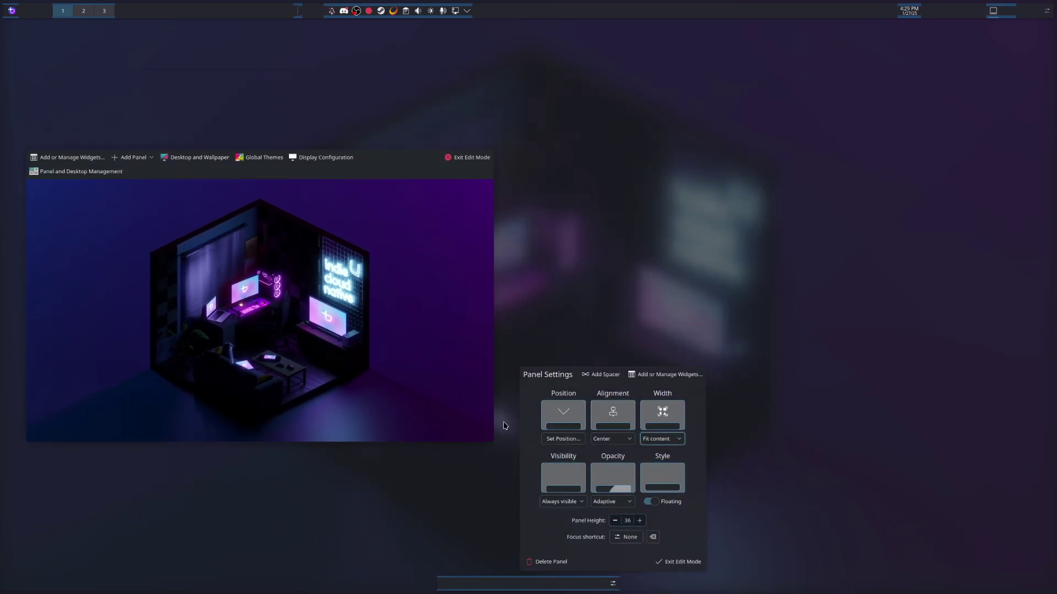
{"action": "left_click", "coordinate": [577, 504]}
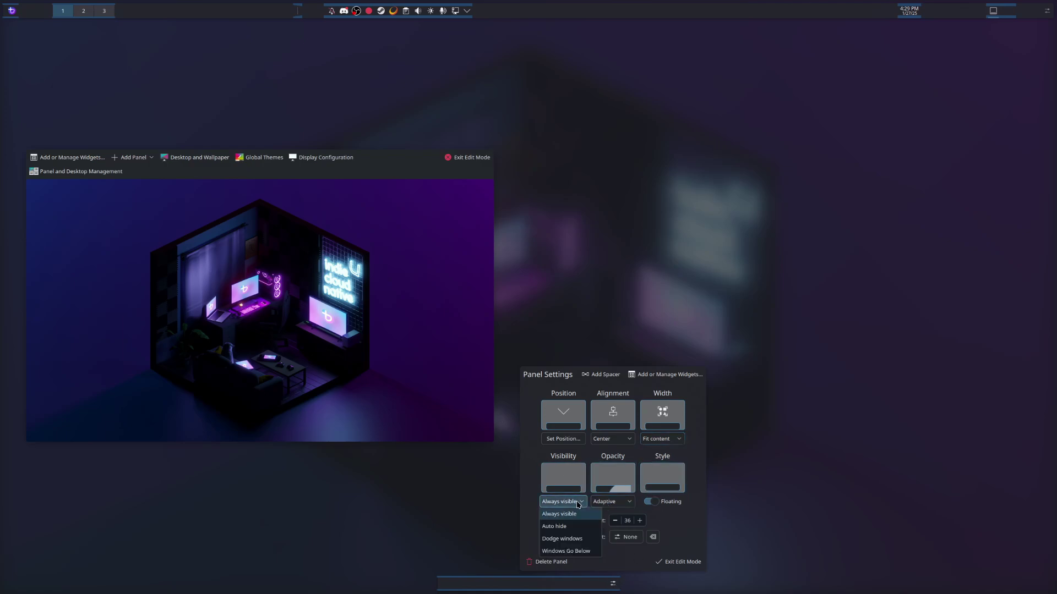
{"action": "left_click", "coordinate": [579, 542]}
{"action": "mouse_move", "coordinate": [533, 584]}
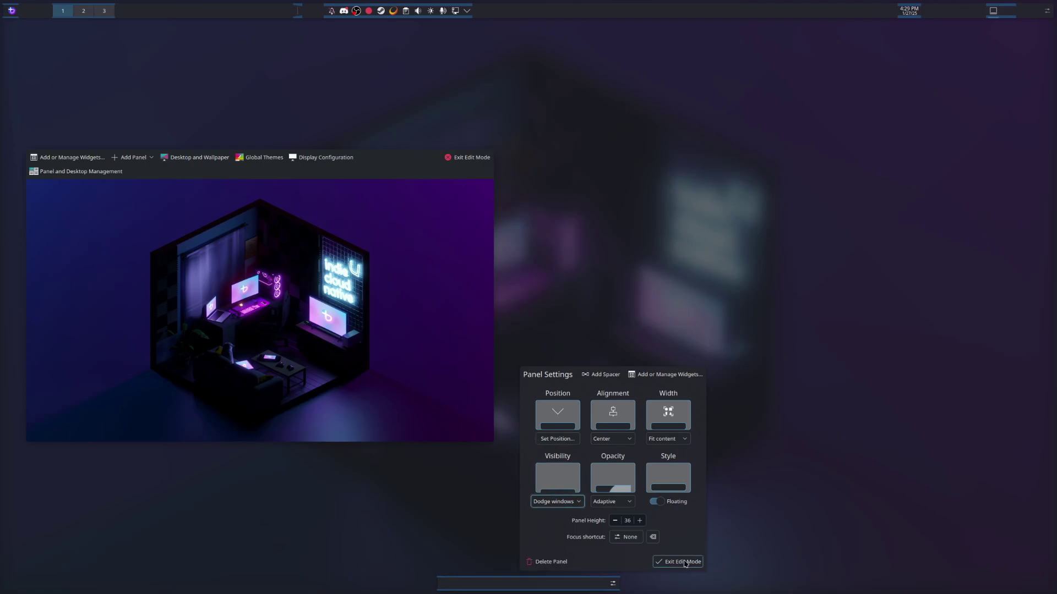
{"action": "mouse_move", "coordinate": [347, 18]}
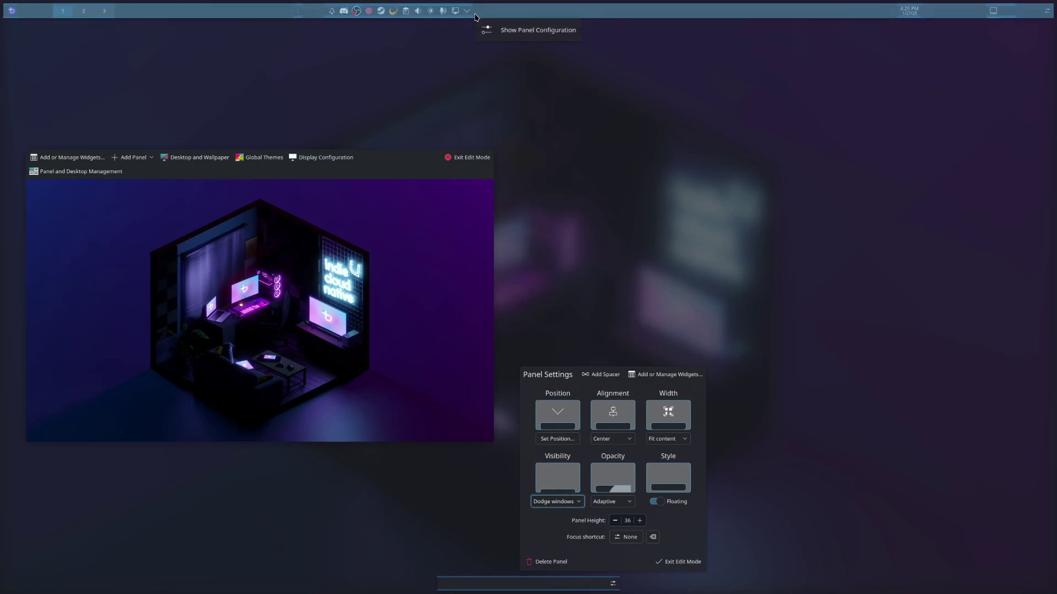
Step: Search the widgets for 'spac' and place a Panel Spacer in the top panel
{"action": "left_click", "coordinate": [217, 13]}
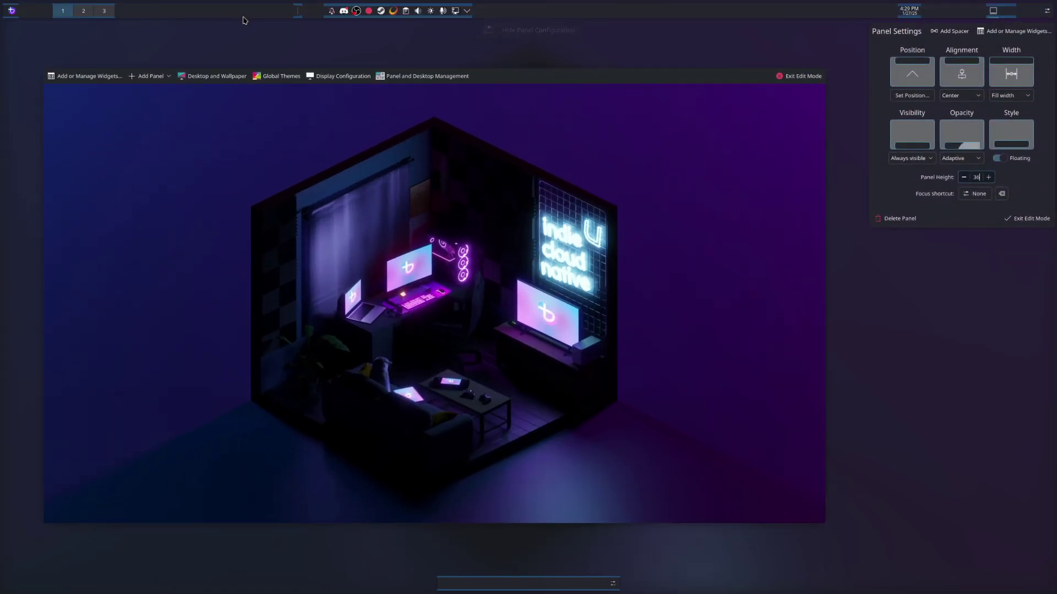
{"action": "left_click", "coordinate": [112, 80]}
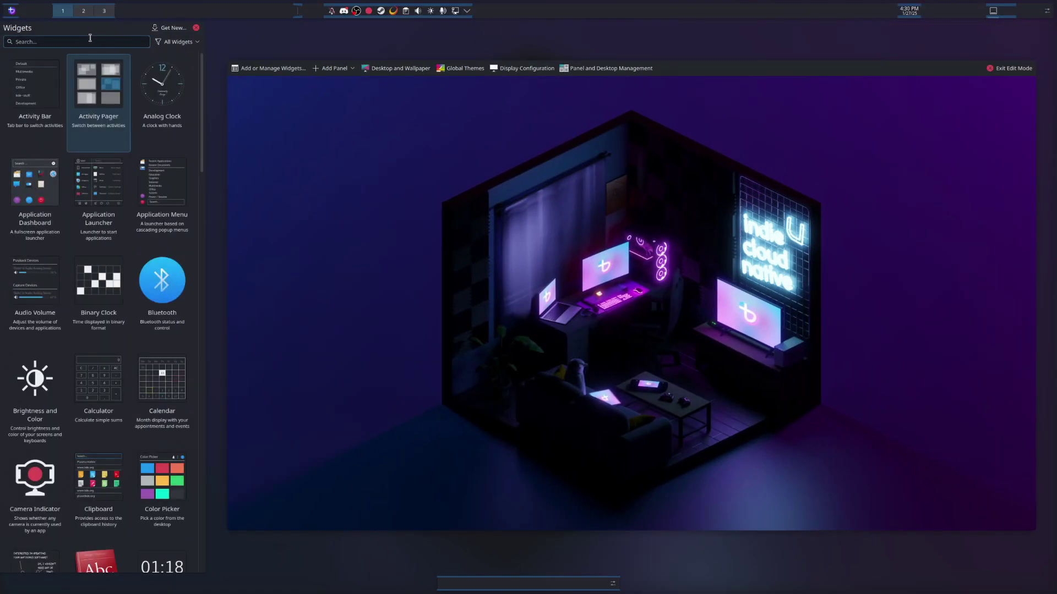
{"action": "type", "text": "spac"}
{"action": "left_click_drag", "start_coordinate": [36, 86], "coordinate": [215, 11]}
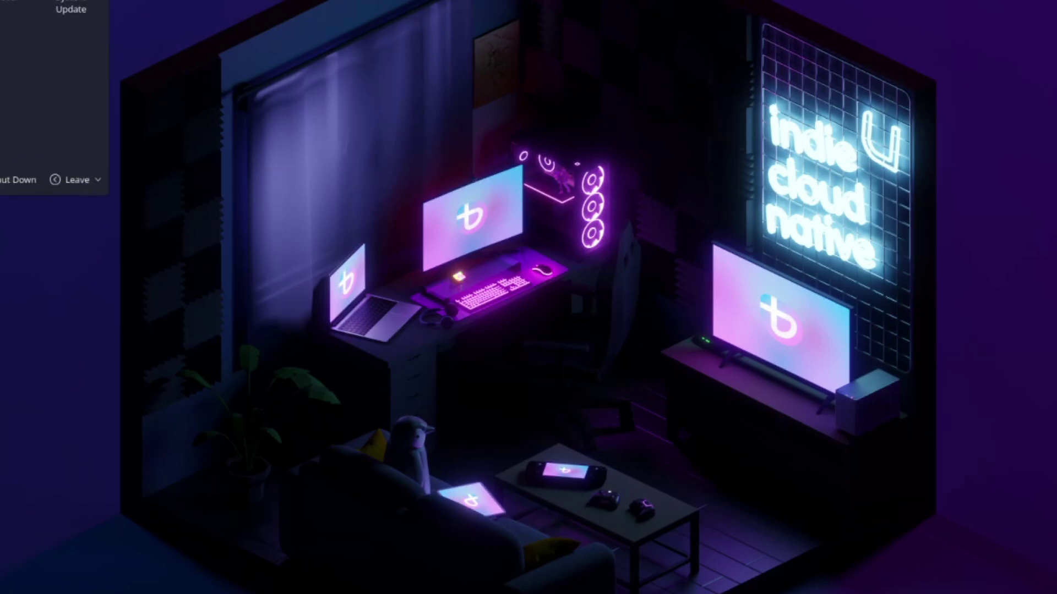
Step: Open a new Konsole terminal and close it again
{"action": "key", "text": "Return"}
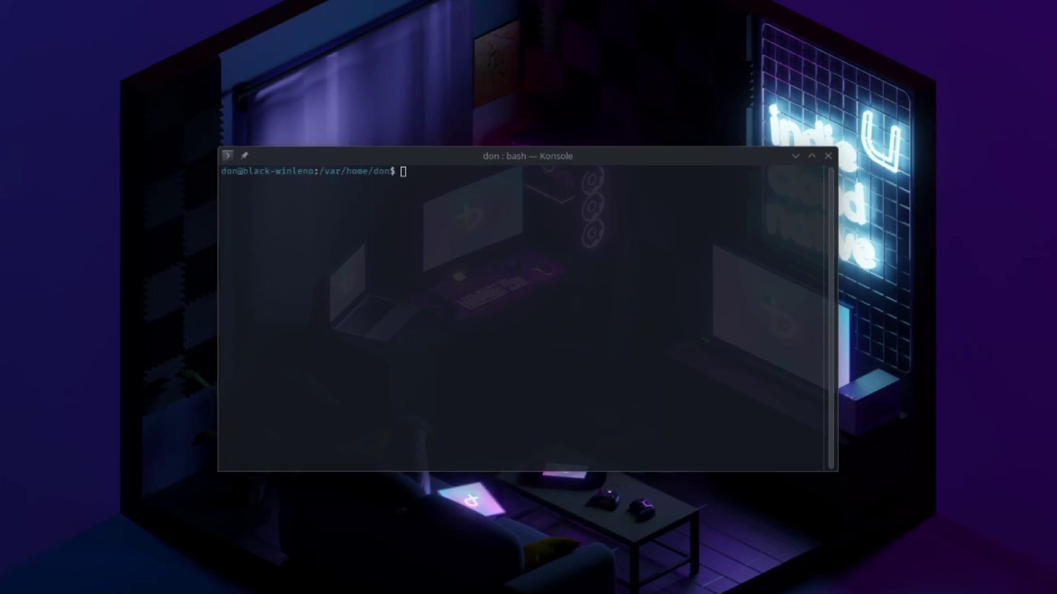
{"action": "left_click", "coordinate": [827, 155]}
{"action": "key", "text": "super"}
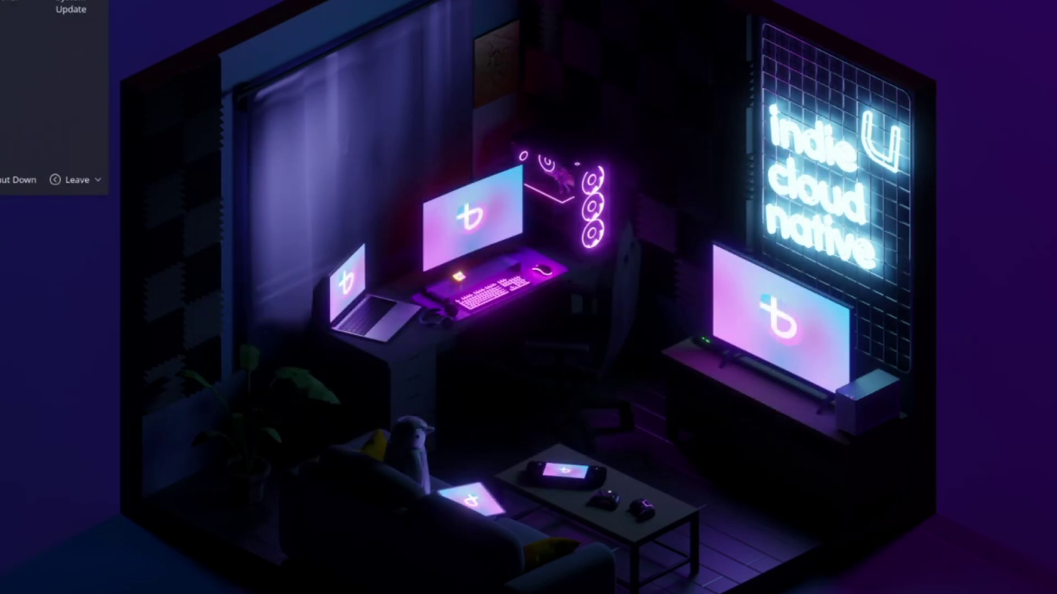
Step: In System Settings' Default Applications, choose Zen Browser as the web browser and apply
{"action": "key", "text": "Return"}
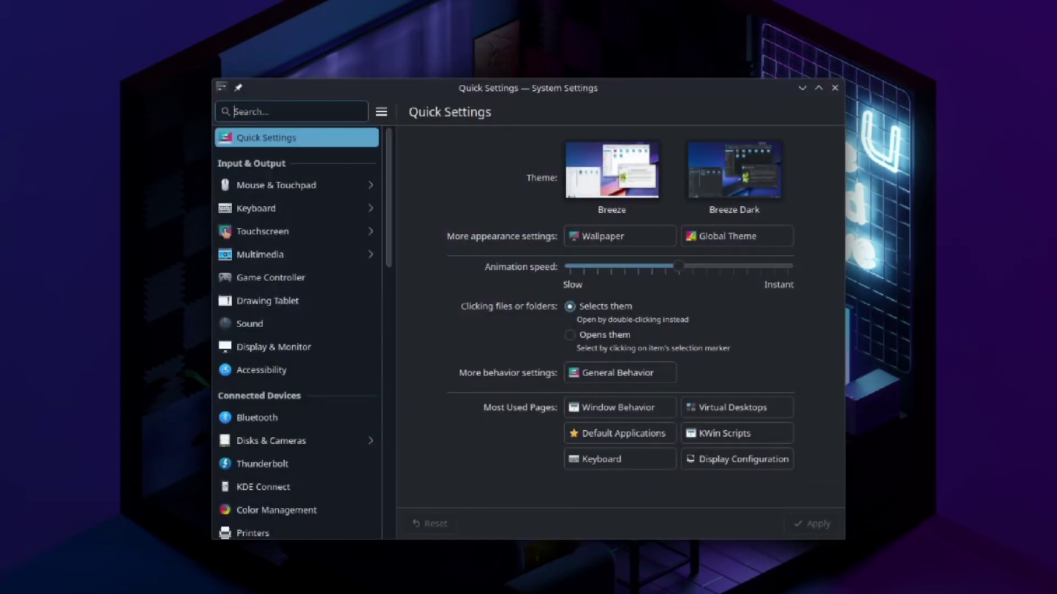
{"action": "scroll", "coordinate": [310, 330], "scroll_direction": "down", "scroll_amount": 3}
{"action": "scroll", "coordinate": [310, 336], "scroll_direction": "down", "scroll_amount": 5}
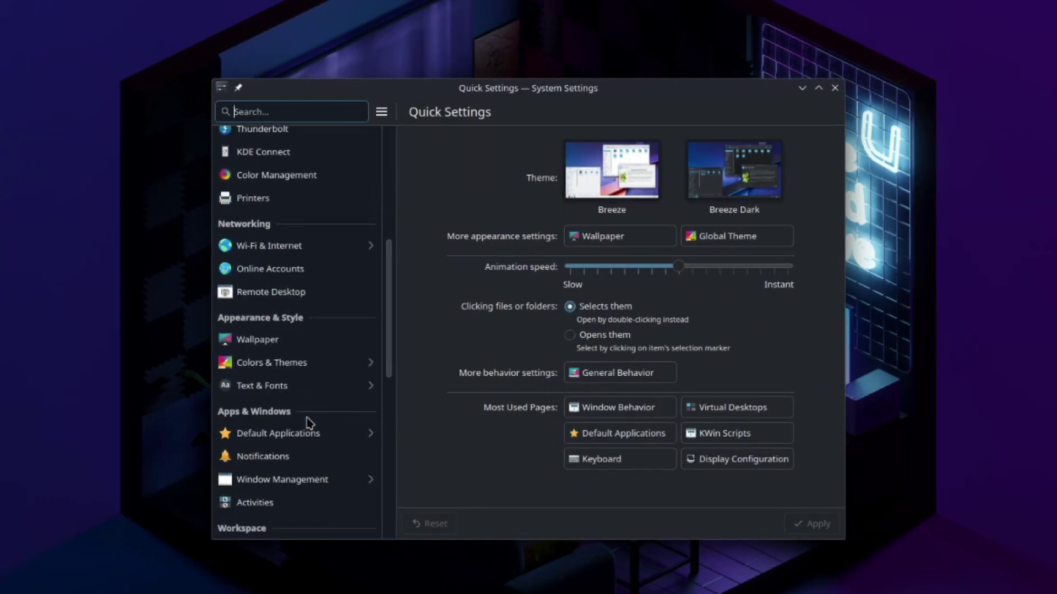
{"action": "left_click", "coordinate": [314, 401]}
{"action": "left_click", "coordinate": [639, 168]}
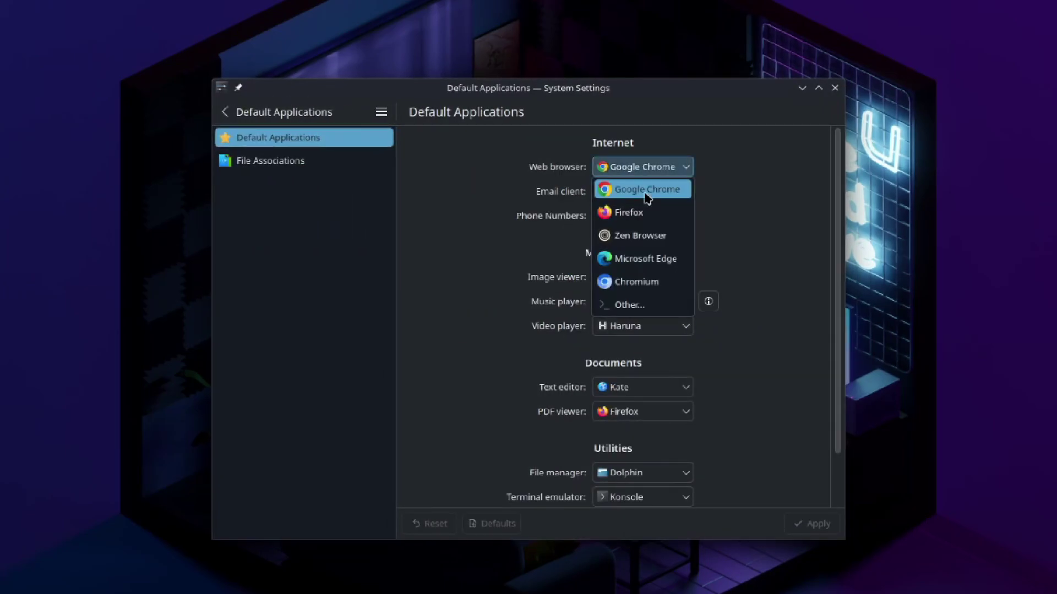
{"action": "left_click", "coordinate": [636, 237]}
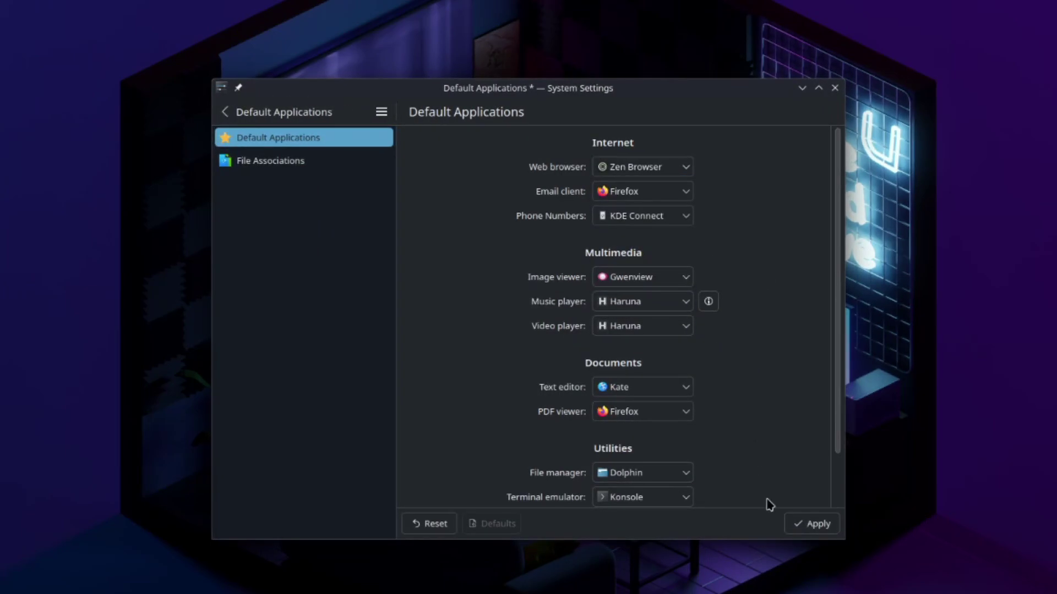
{"action": "left_click", "coordinate": [795, 522]}
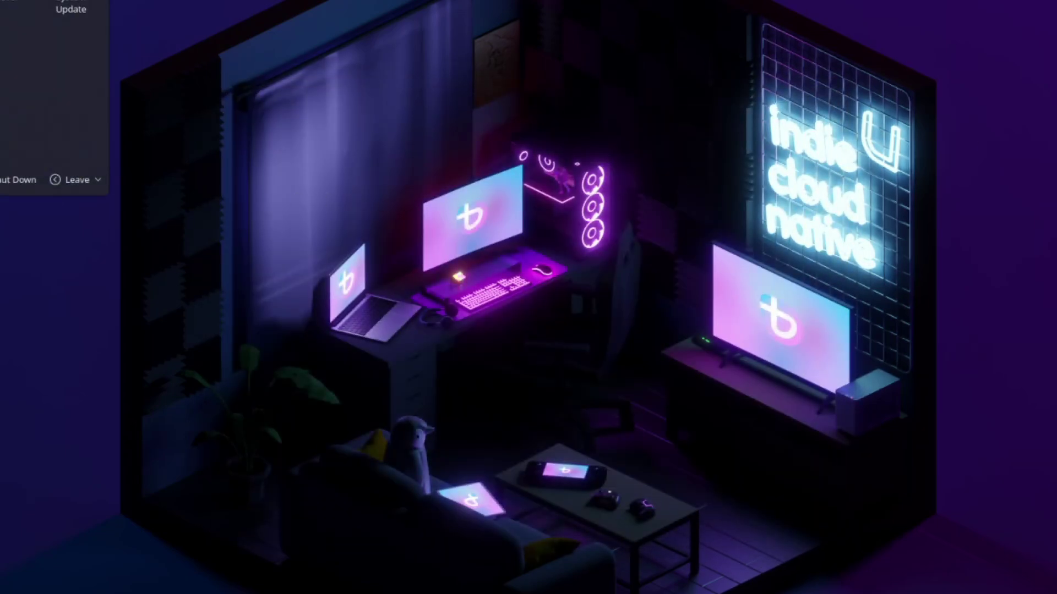
Step: Reopen System Settings, go to the Global Theme page and open Get New... themes
{"action": "key", "text": "Return"}
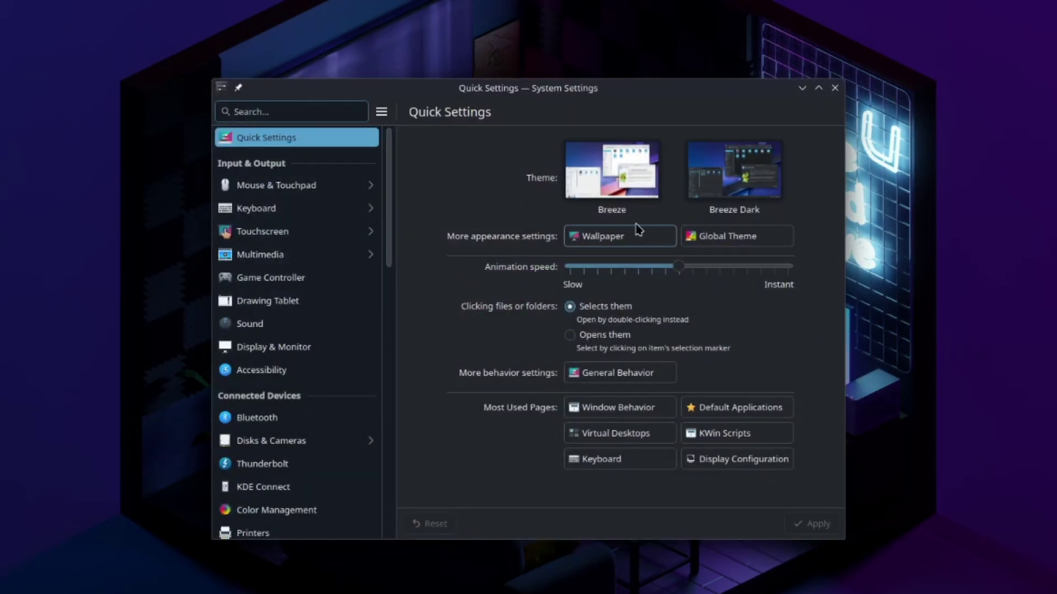
{"action": "left_click_drag", "start_coordinate": [636, 94], "coordinate": [561, 0]}
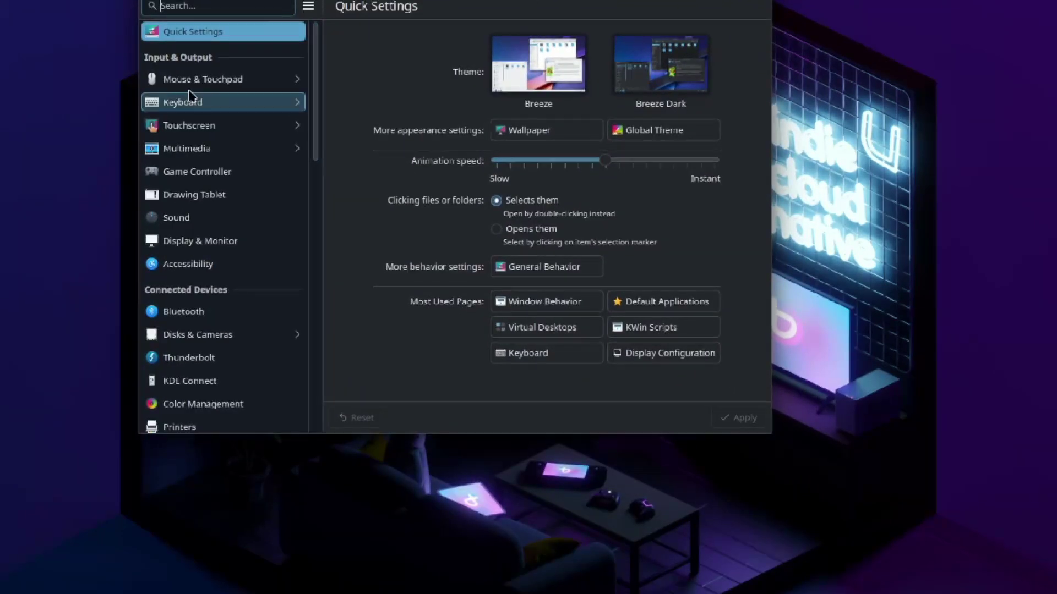
{"action": "scroll", "coordinate": [201, 106], "scroll_direction": "down", "scroll_amount": 4}
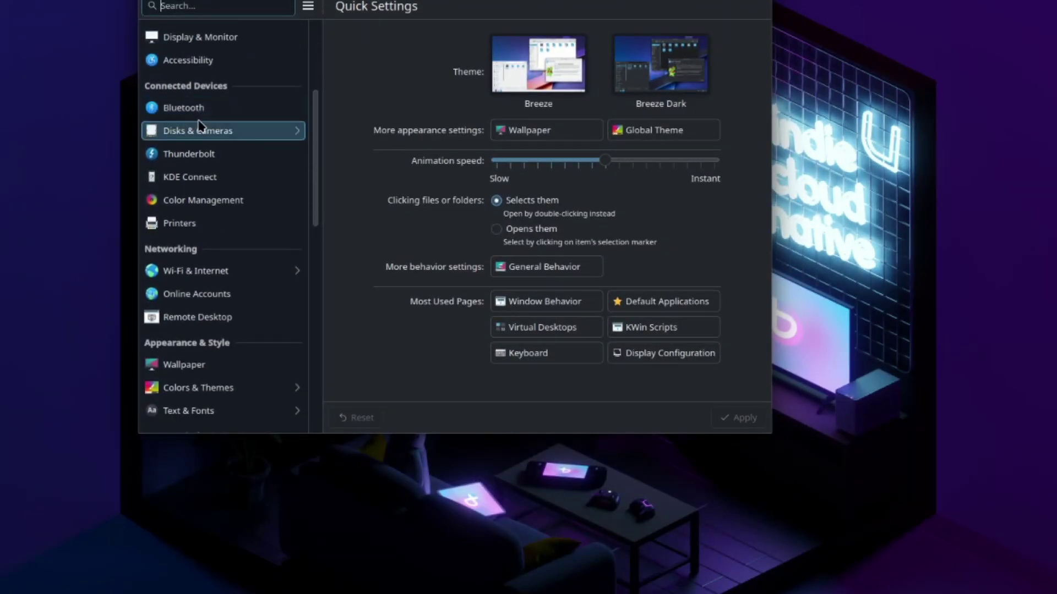
{"action": "scroll", "coordinate": [215, 231], "scroll_direction": "down", "scroll_amount": 3}
{"action": "left_click", "coordinate": [207, 311]}
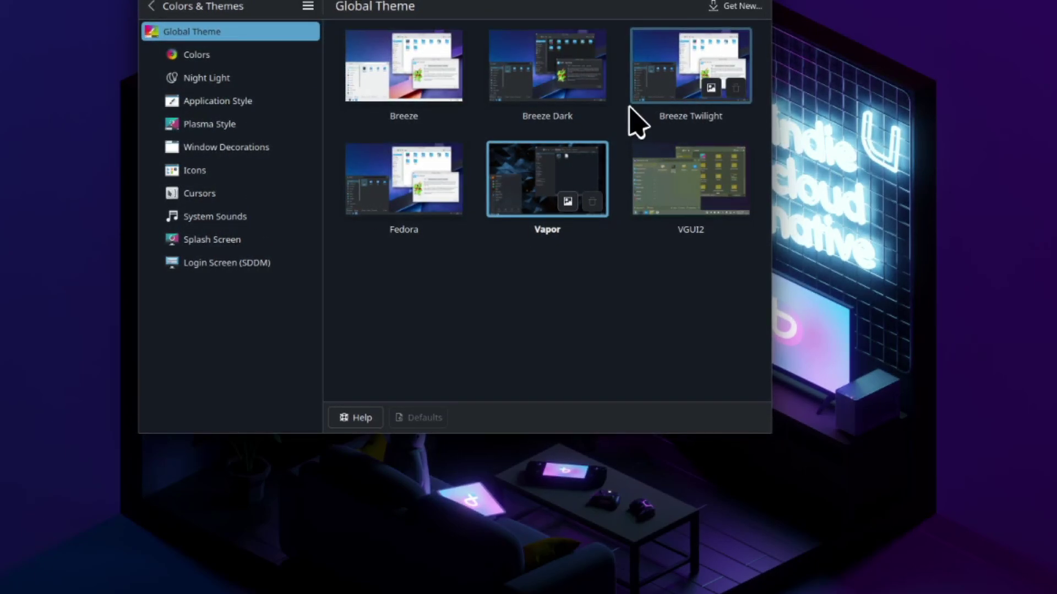
{"action": "left_click", "coordinate": [740, 6]}
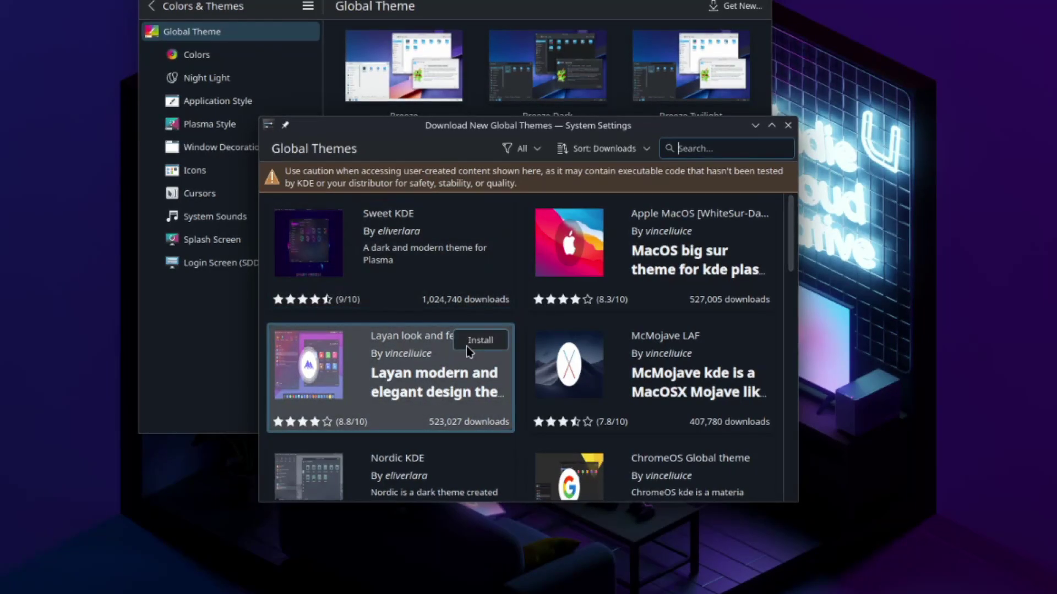
Step: Install the Layan theme, authorise with the account password, then select the Layan tile
{"action": "left_click", "coordinate": [468, 347]}
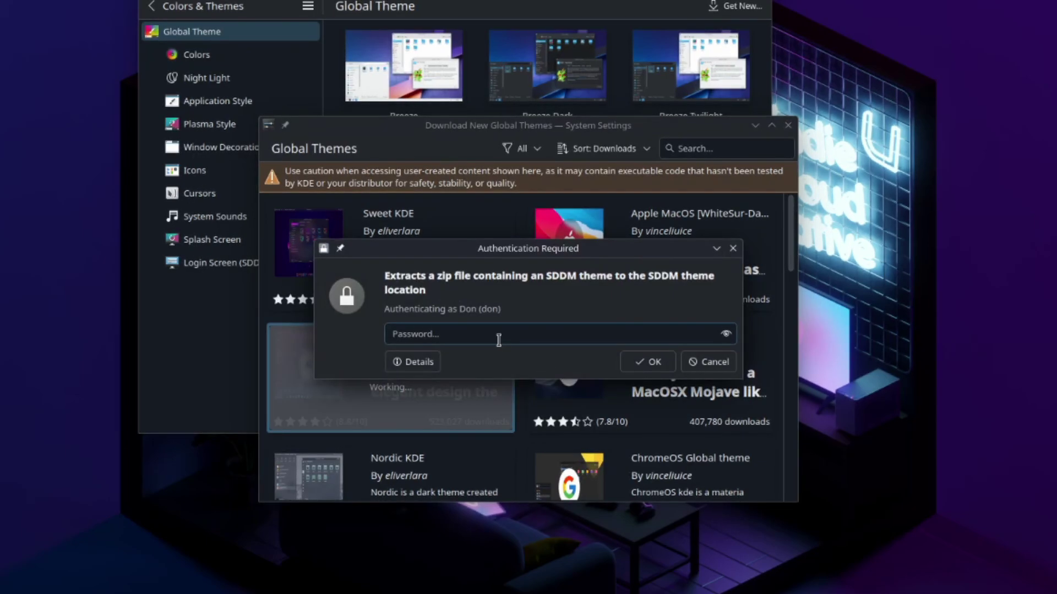
{"action": "key", "text": "Return"}
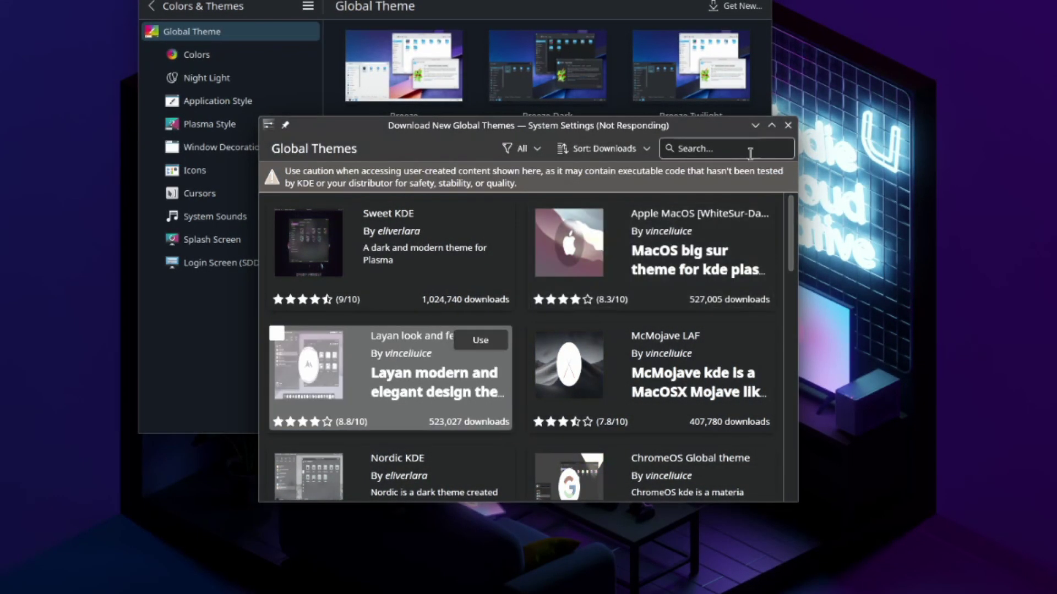
{"action": "left_click", "coordinate": [788, 125]}
{"action": "left_click", "coordinate": [407, 272]}
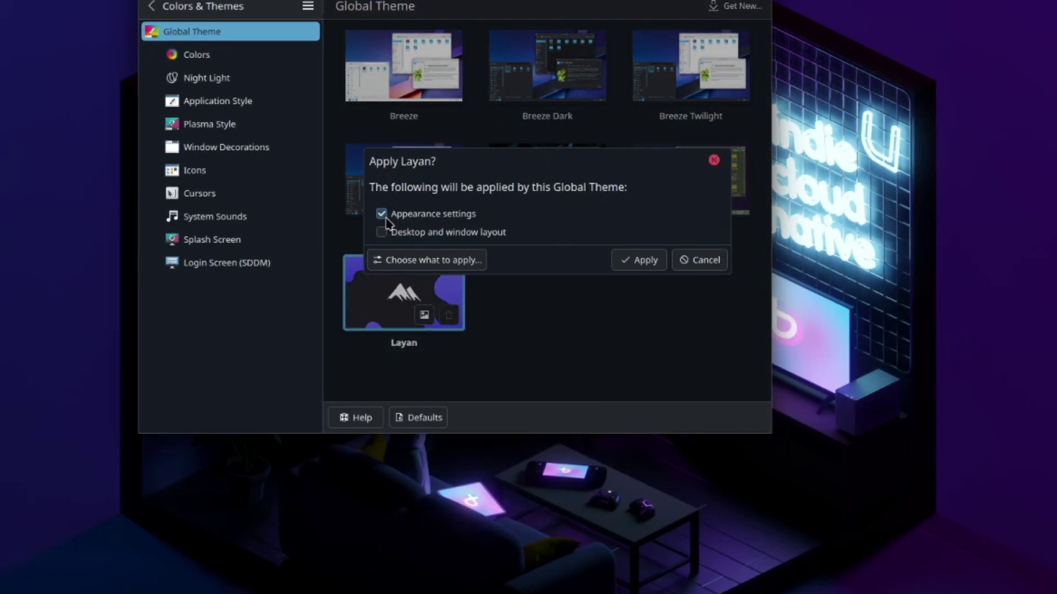
Step: Untick Colors, Application Style, Window Decoration, Plasma Style, Cursors and Task Switcher, then apply Layan
{"action": "left_click", "coordinate": [385, 260]}
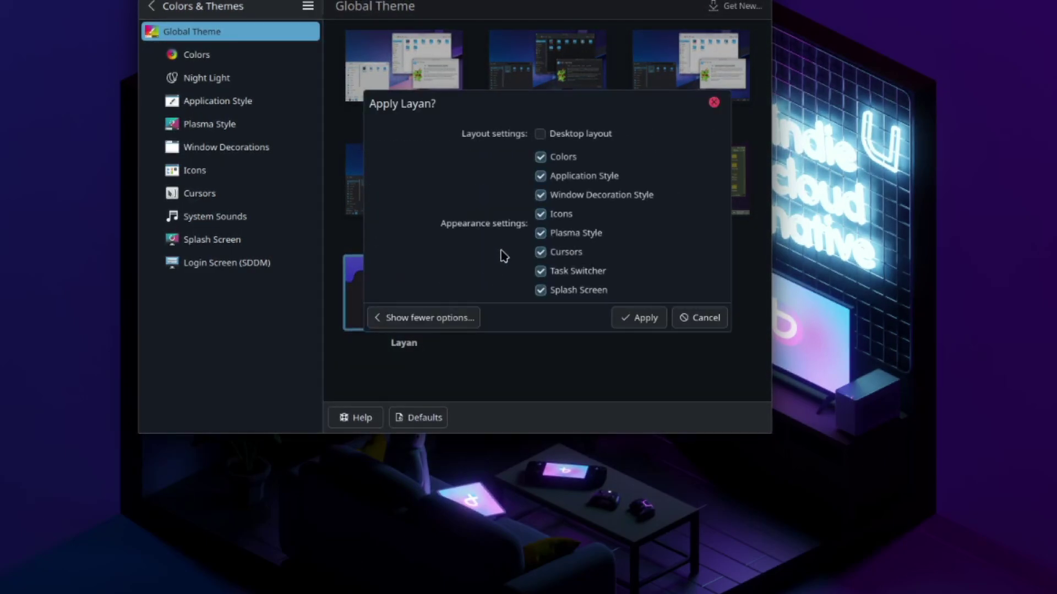
{"action": "left_click", "coordinate": [540, 156]}
{"action": "left_click", "coordinate": [540, 176]}
{"action": "left_click", "coordinate": [540, 194]}
{"action": "left_click", "coordinate": [540, 233]}
{"action": "left_click", "coordinate": [540, 252]}
{"action": "left_click", "coordinate": [540, 271]}
{"action": "left_click", "coordinate": [639, 317]}
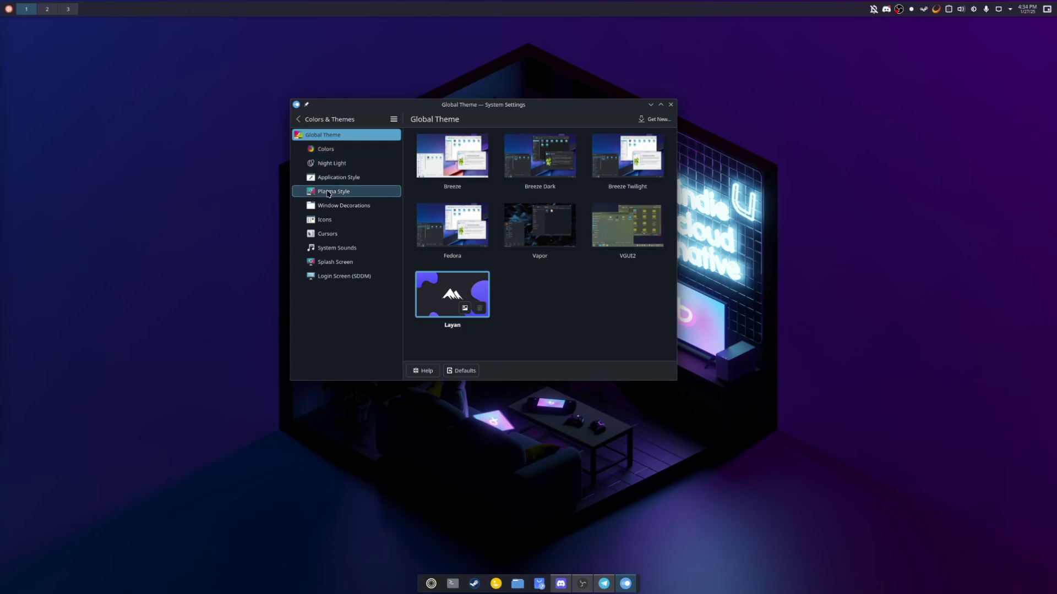
Step: Look through the Cursors and Splash Screen pages, then go to Window Decorations
{"action": "left_click", "coordinate": [342, 236]}
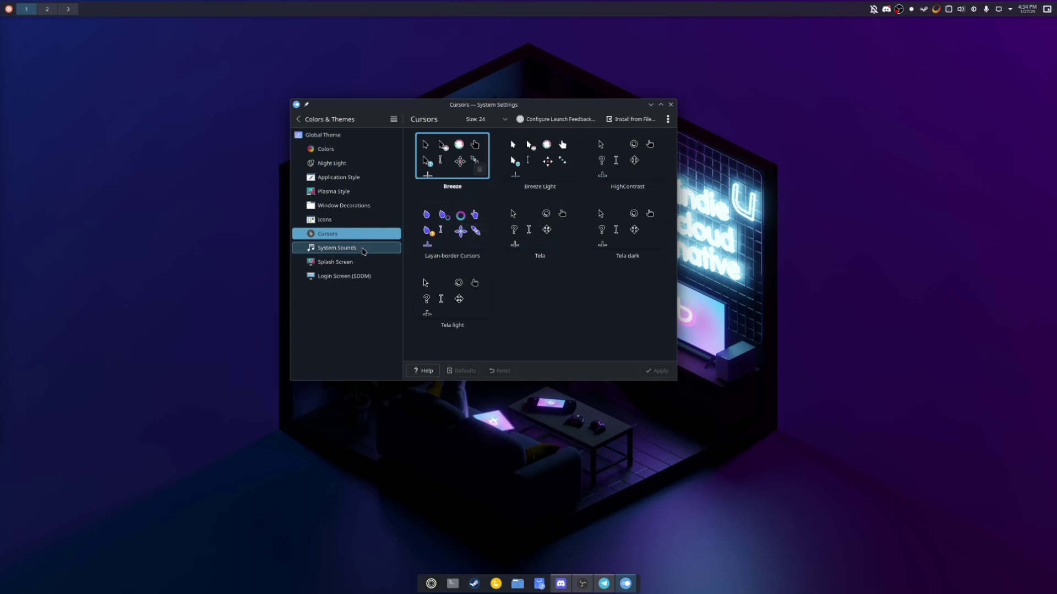
{"action": "left_click", "coordinate": [349, 263]}
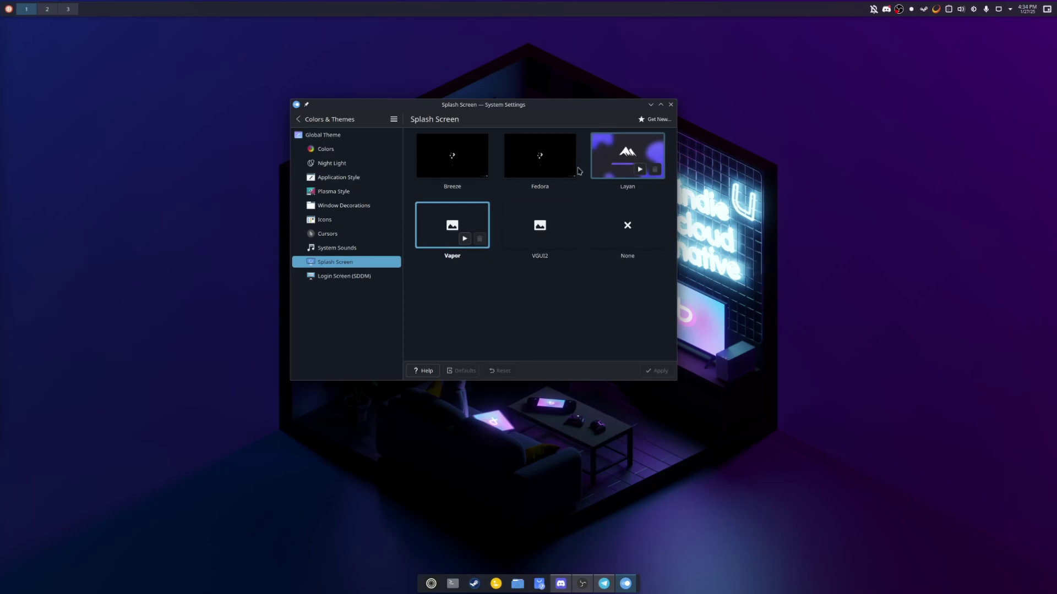
{"action": "left_click", "coordinate": [346, 207]}
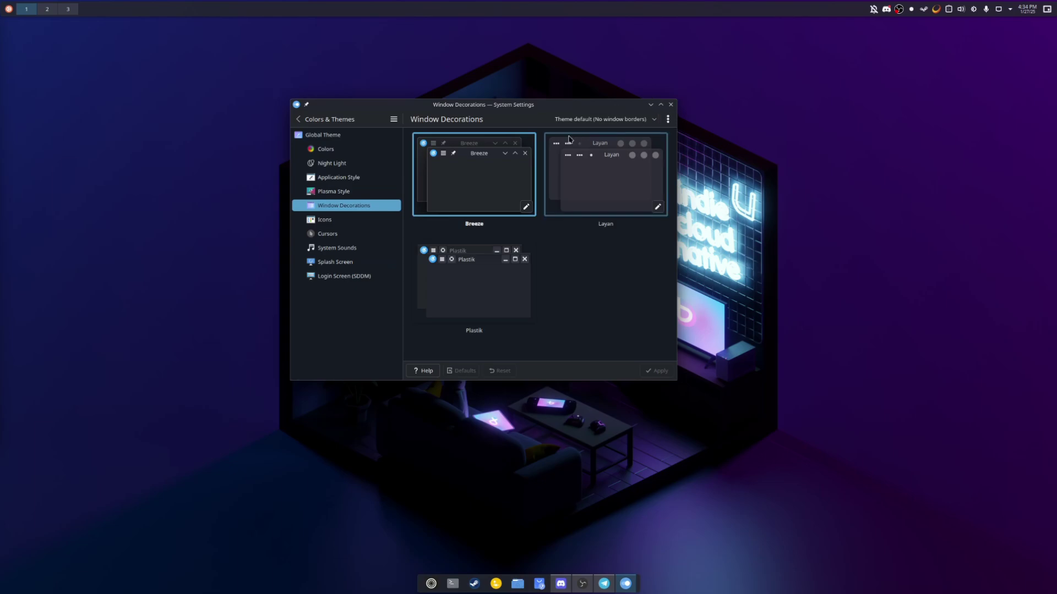
Step: In Configure Titlebar Buttons, drag off minimize and maximize and apply the layout
{"action": "left_click", "coordinate": [668, 120]}
{"action": "left_click", "coordinate": [616, 137]}
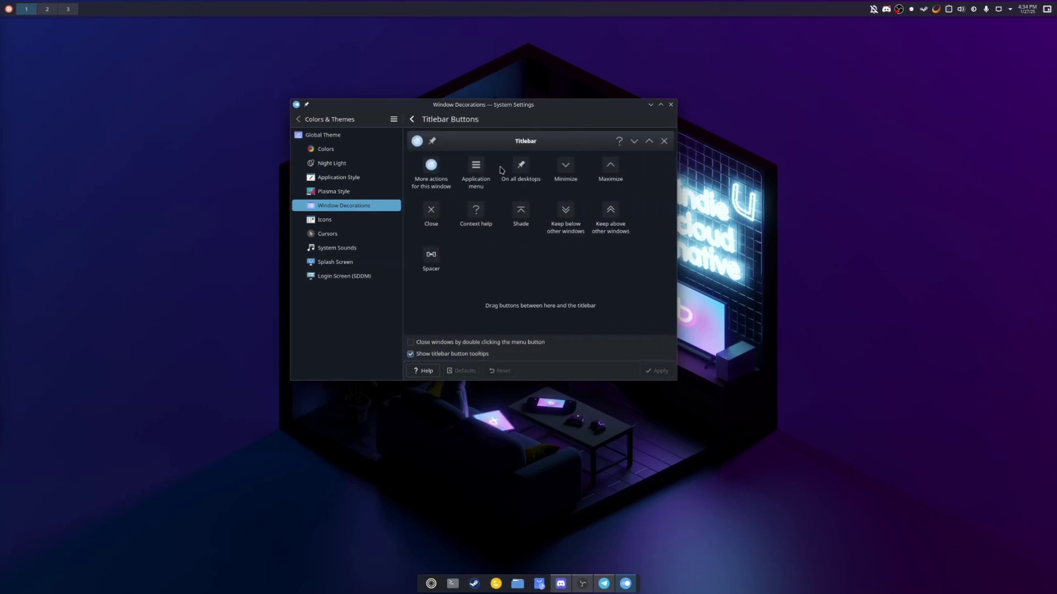
{"action": "left_click_drag", "start_coordinate": [616, 141], "coordinate": [520, 182]}
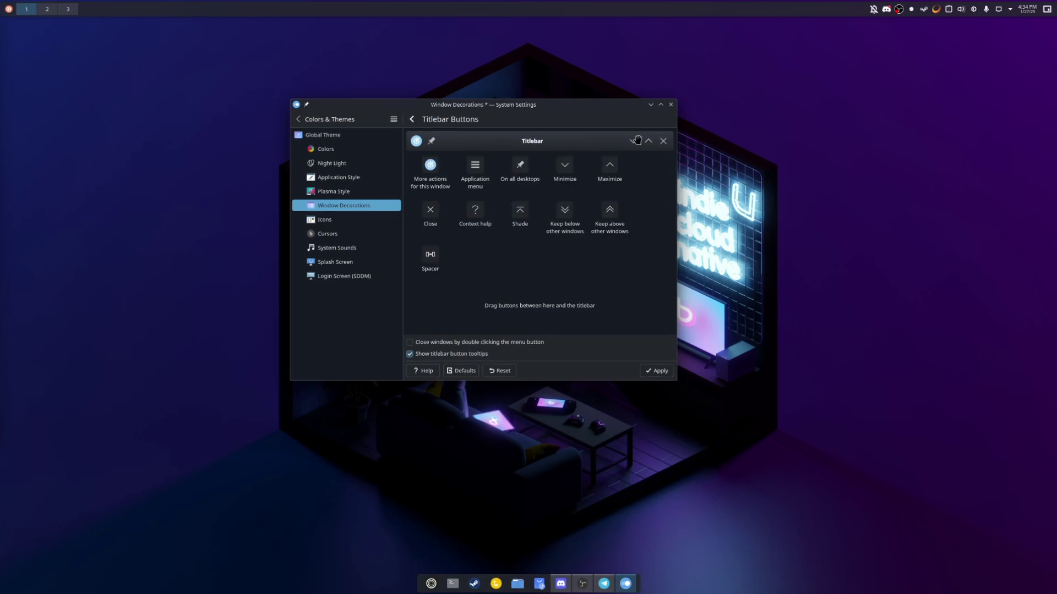
{"action": "left_click_drag", "start_coordinate": [633, 141], "coordinate": [627, 190]}
{"action": "left_click", "coordinate": [655, 370]}
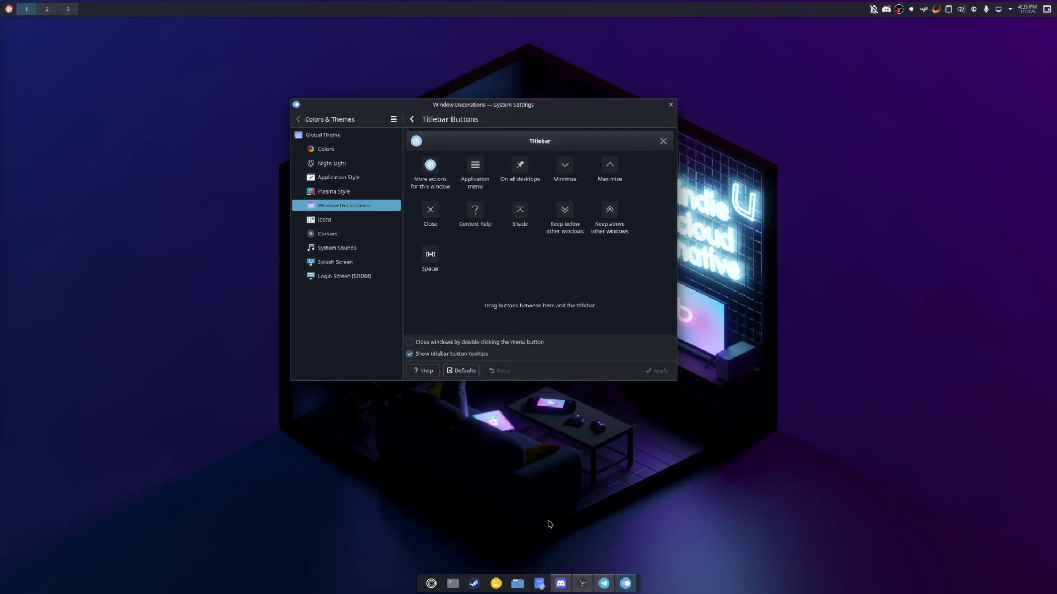
{"action": "left_click", "coordinate": [517, 584]}
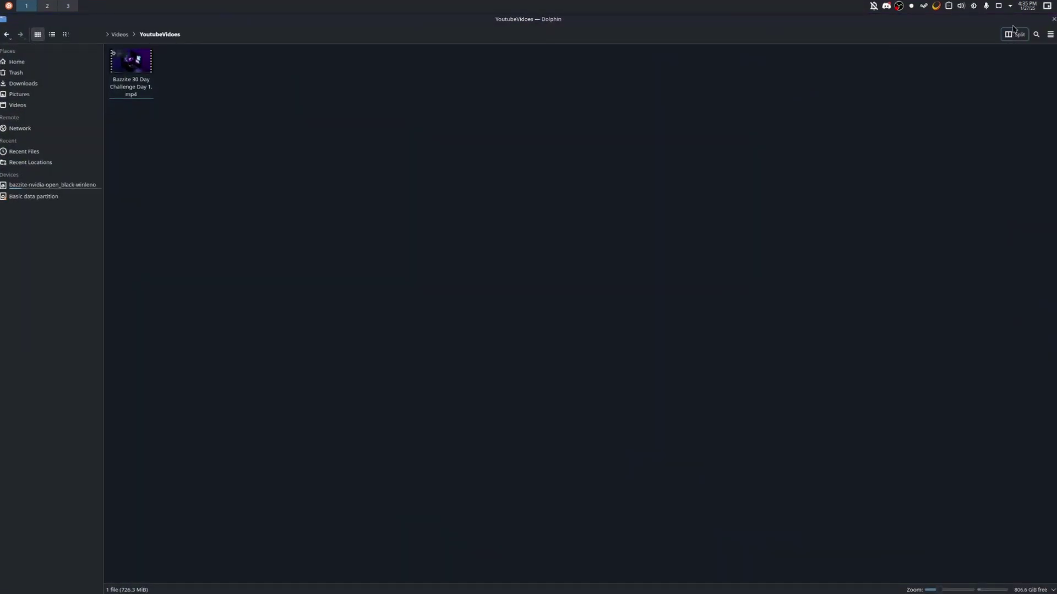
{"action": "double_click", "coordinate": [978, 22]}
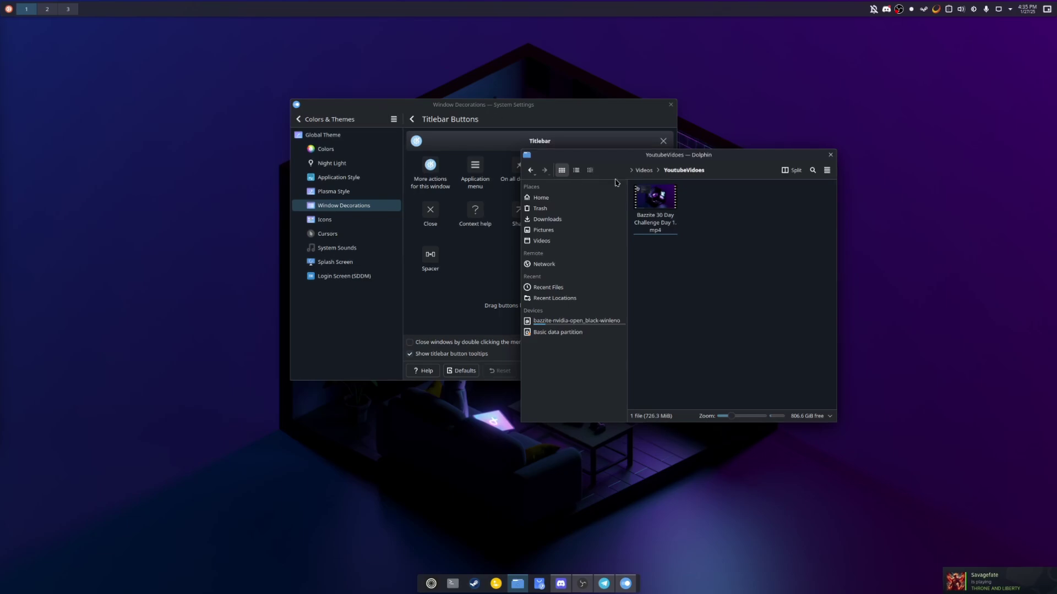
{"action": "left_click_drag", "start_coordinate": [672, 157], "coordinate": [592, 166]}
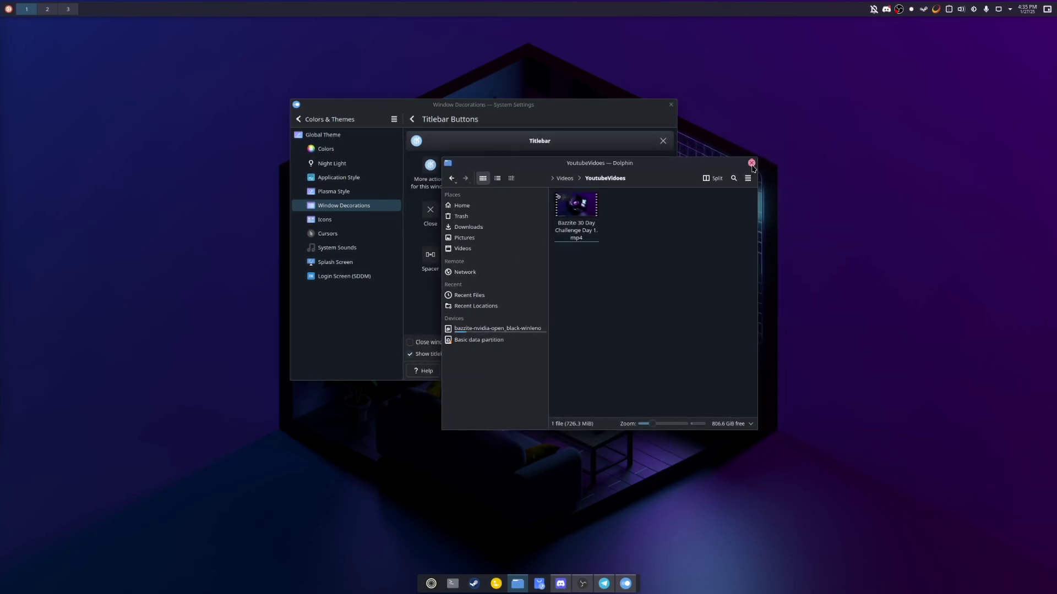
{"action": "left_click", "coordinate": [752, 163]}
Step: Return to the category list and go via Display & Monitor to Keyboard > Shortcuts
{"action": "left_click", "coordinate": [309, 125]}
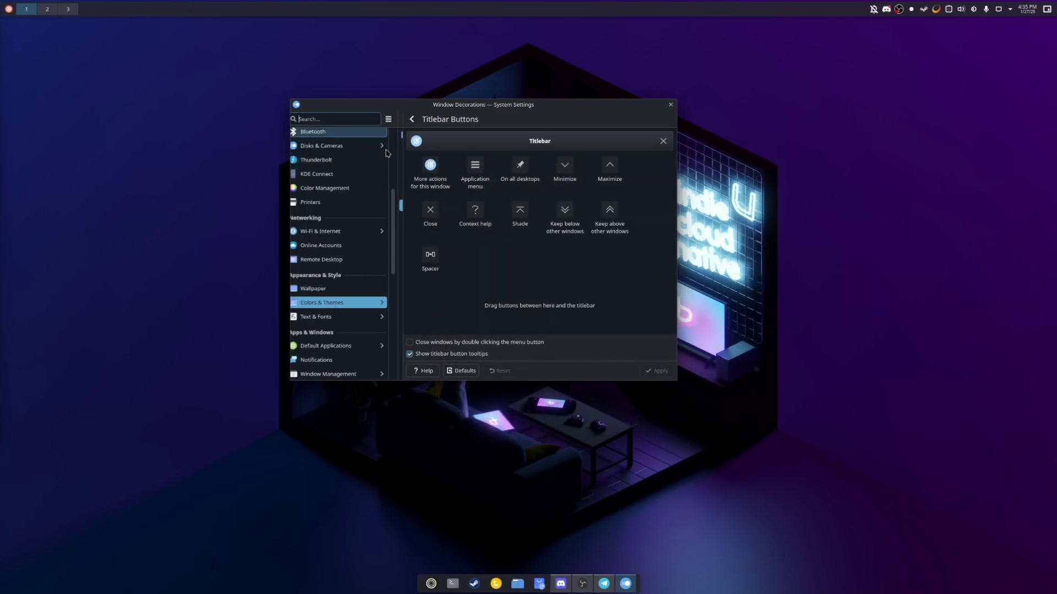
{"action": "scroll", "coordinate": [347, 215], "scroll_direction": "up", "scroll_amount": 5}
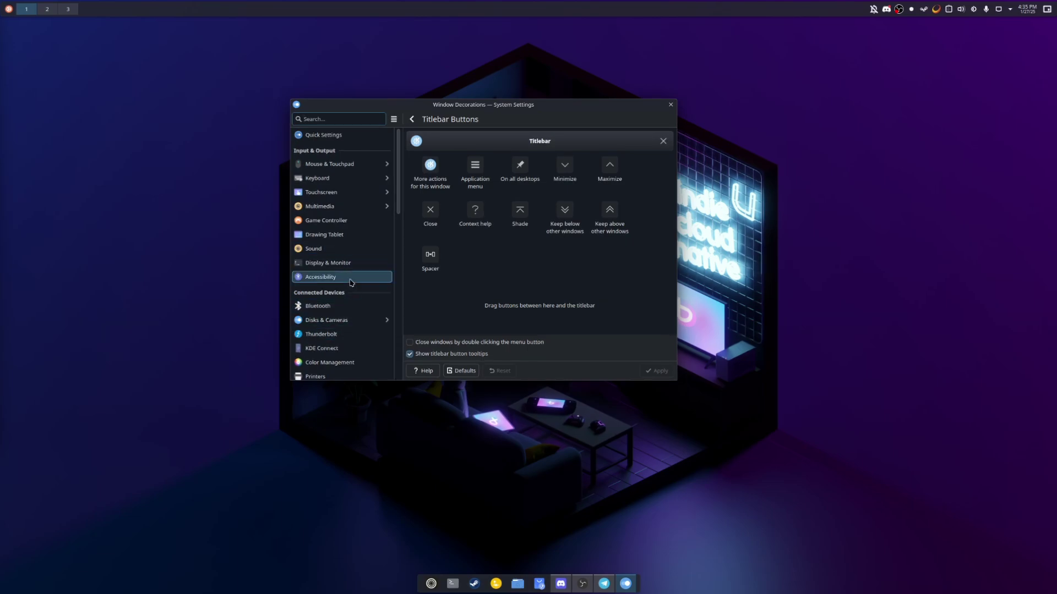
{"action": "left_click", "coordinate": [340, 265]}
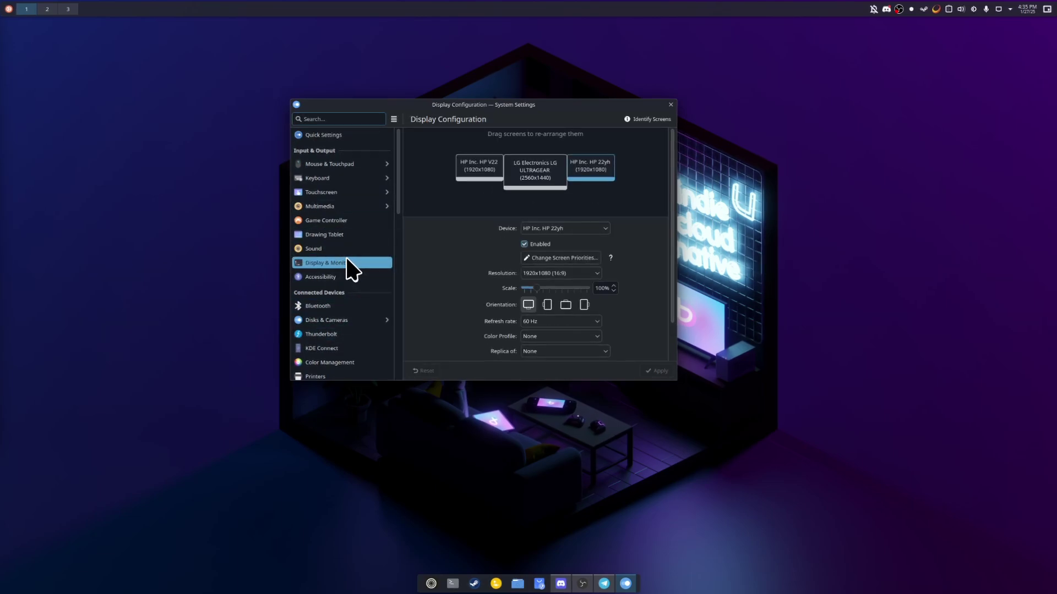
{"action": "scroll", "coordinate": [338, 222], "scroll_direction": "down", "scroll_amount": 5}
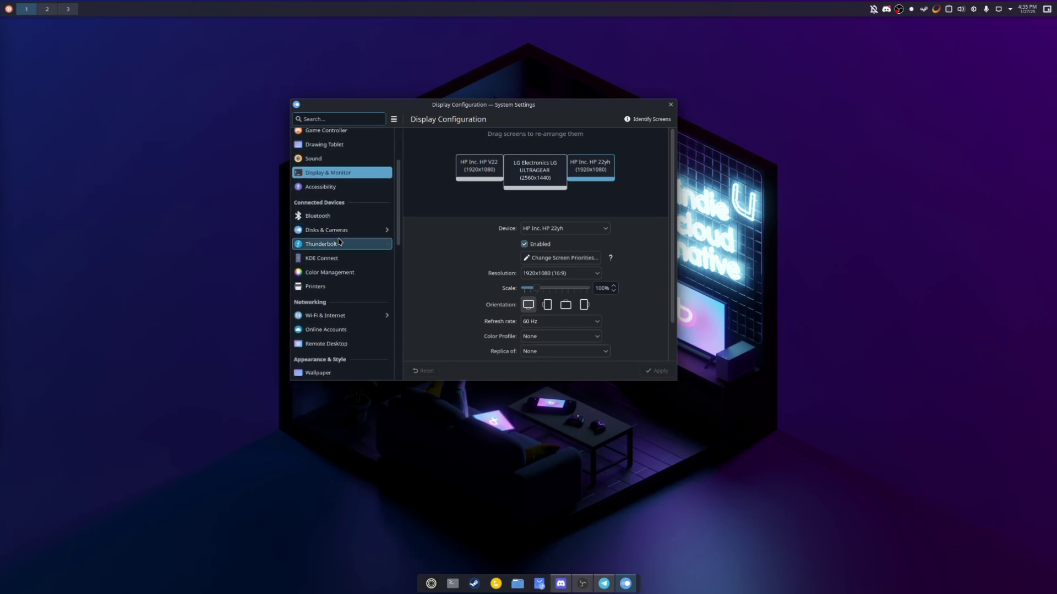
{"action": "scroll", "coordinate": [340, 250], "scroll_direction": "down", "scroll_amount": 4}
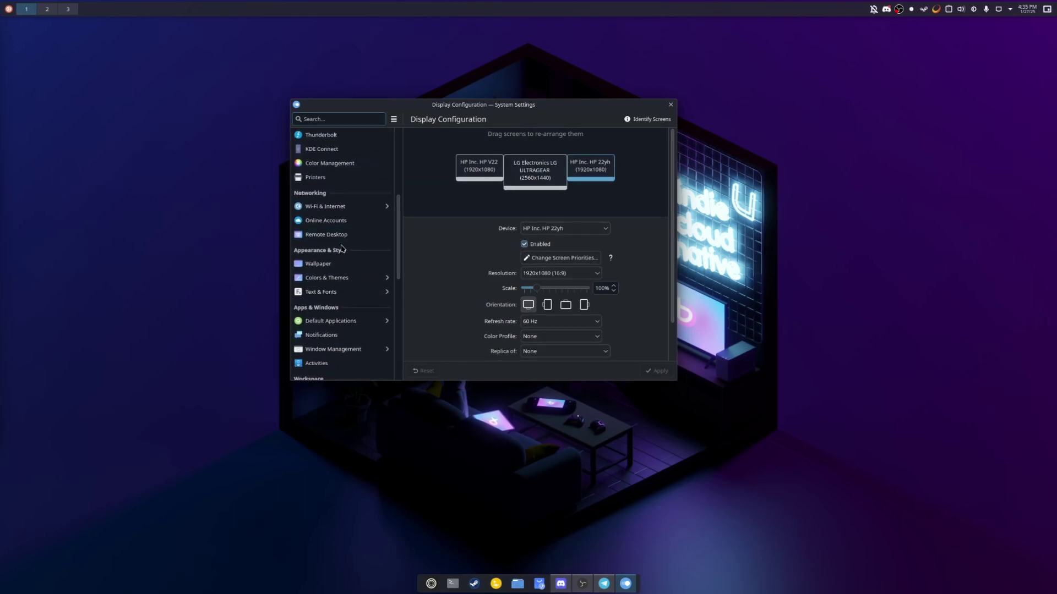
{"action": "scroll", "coordinate": [341, 257], "scroll_direction": "down", "scroll_amount": 1}
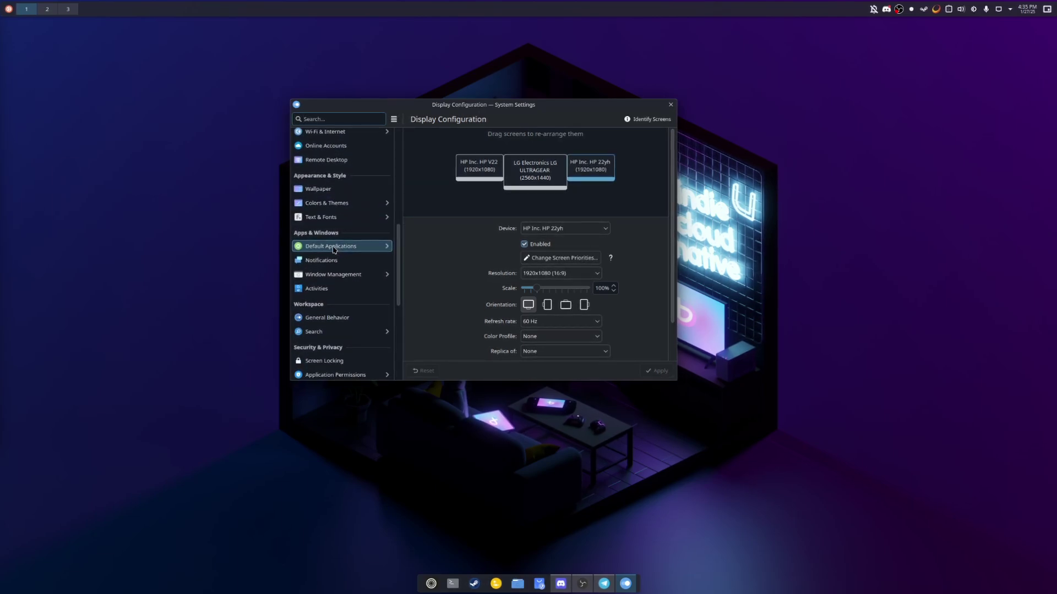
{"action": "scroll", "coordinate": [335, 237], "scroll_direction": "up", "scroll_amount": 8}
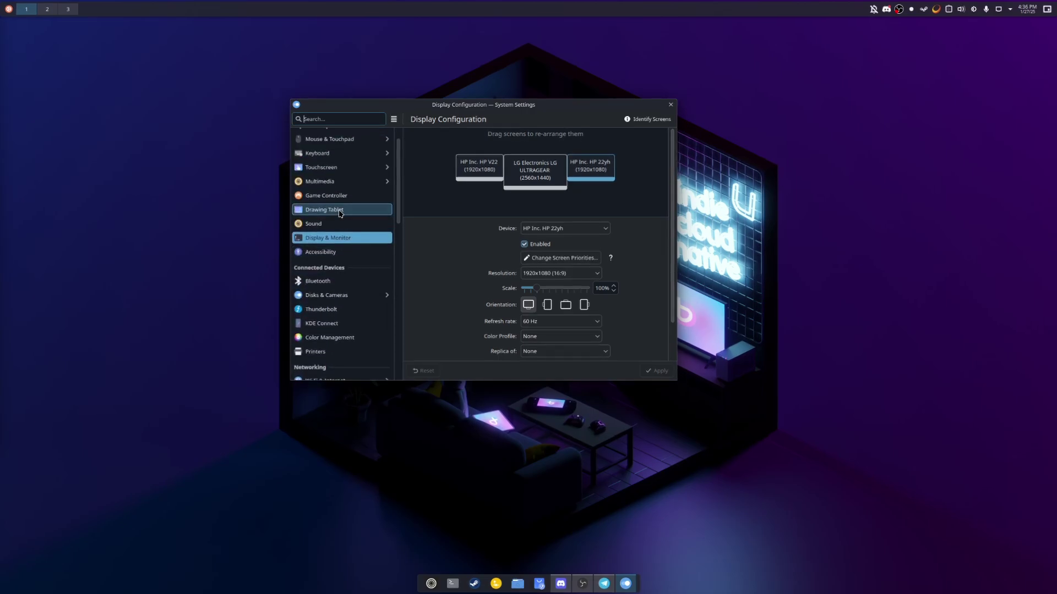
{"action": "scroll", "coordinate": [338, 213], "scroll_direction": "up", "scroll_amount": 1}
{"action": "left_click", "coordinate": [330, 176]}
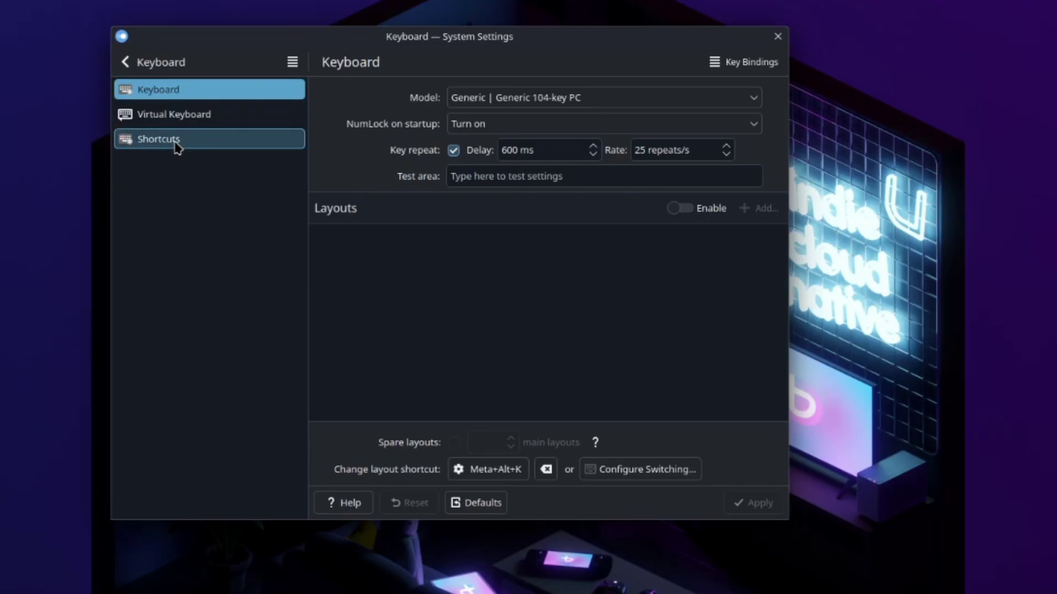
{"action": "left_click", "coordinate": [177, 144]}
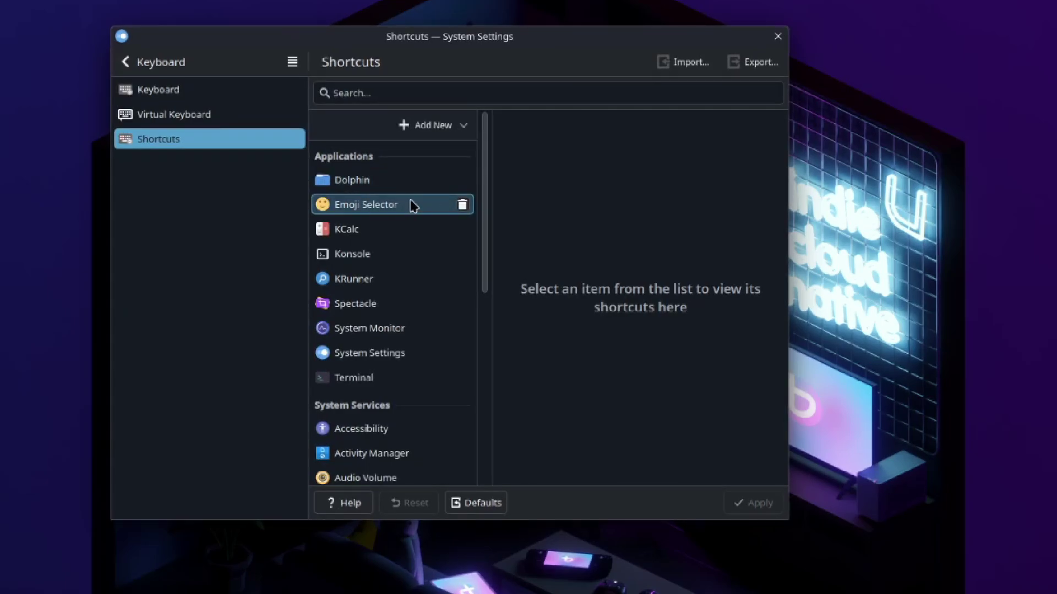
Step: Replace Dolphin's default launch shortcut with a custom Meta+F
{"action": "left_click", "coordinate": [395, 180]}
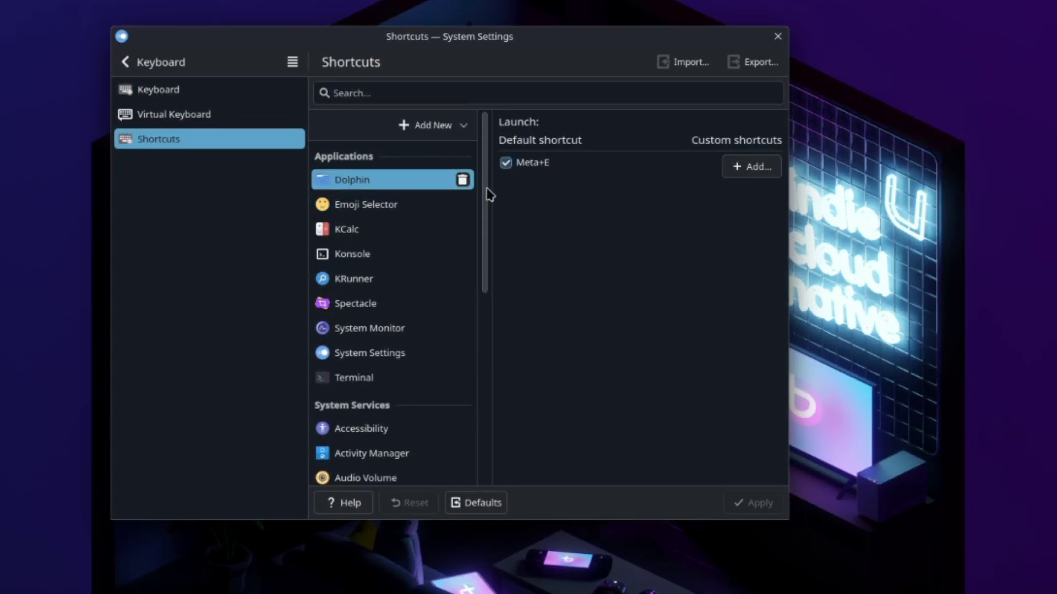
{"action": "left_click", "coordinate": [506, 163]}
{"action": "left_click", "coordinate": [751, 167]}
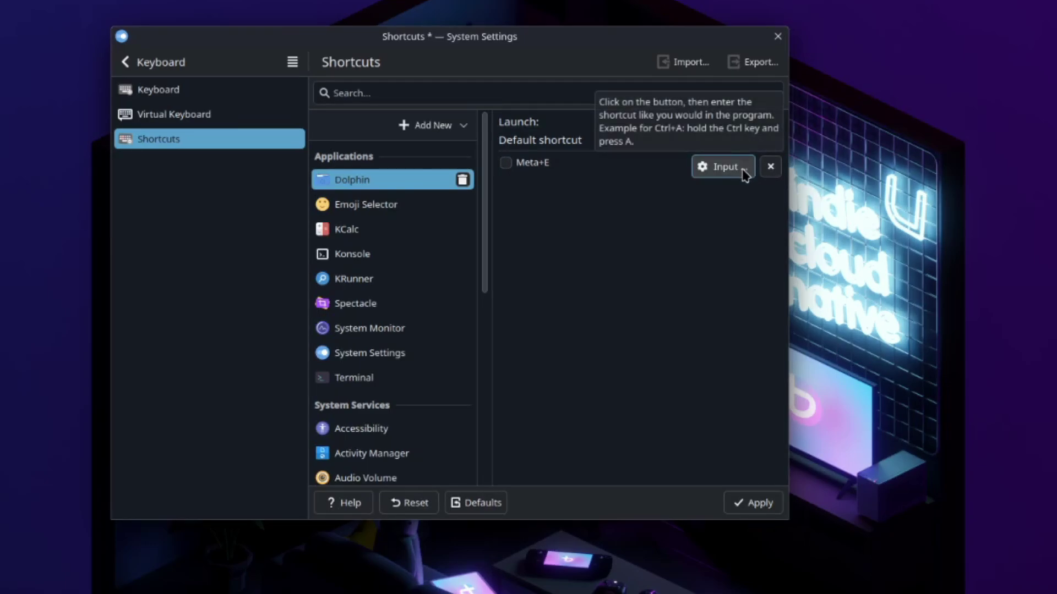
{"action": "key", "text": "super+f"}
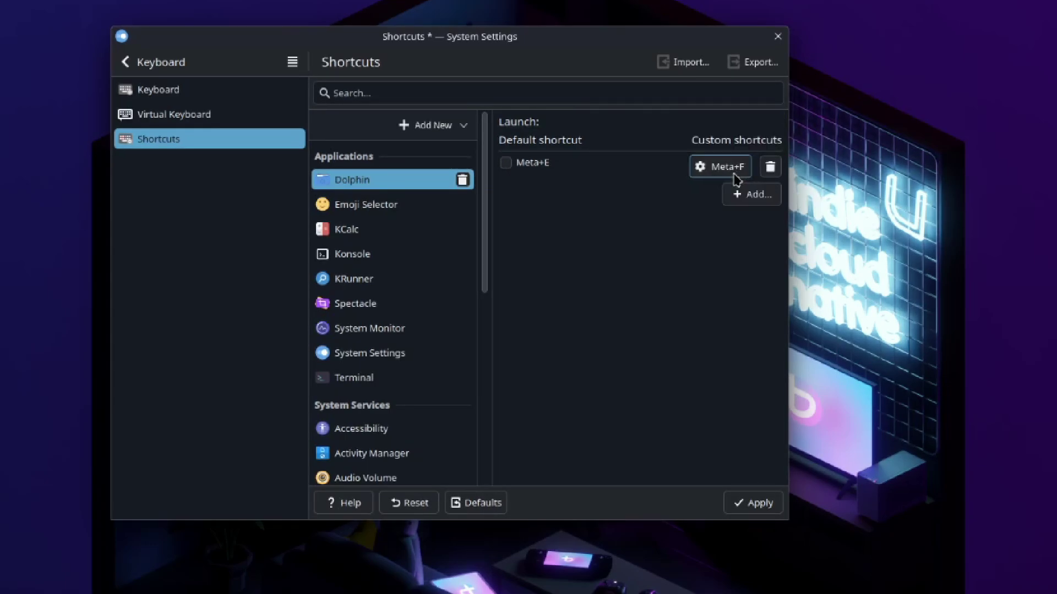
Step: Give Emoji Selector the custom shortcut Meta+E and KCalc's launch entry Meta+C
{"action": "left_click", "coordinate": [394, 211]}
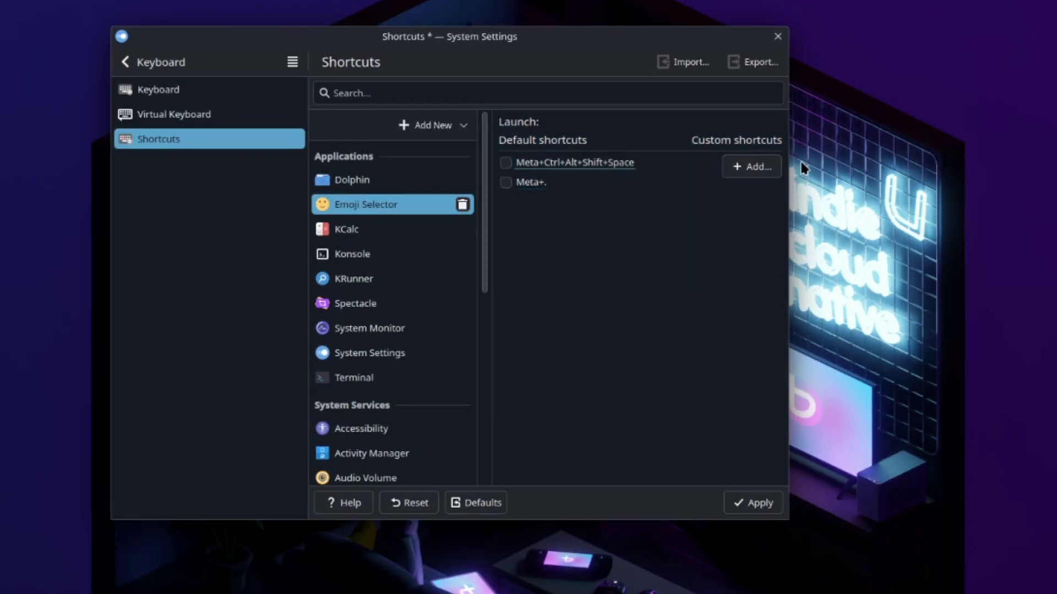
{"action": "left_click", "coordinate": [752, 168]}
{"action": "key", "text": "super"}
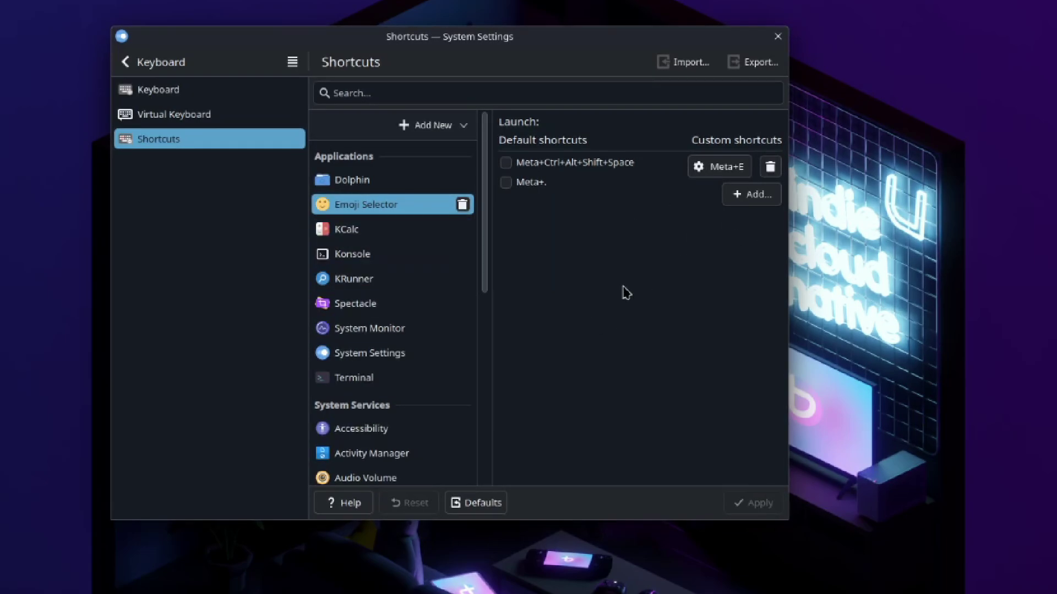
{"action": "left_click", "coordinate": [371, 231]}
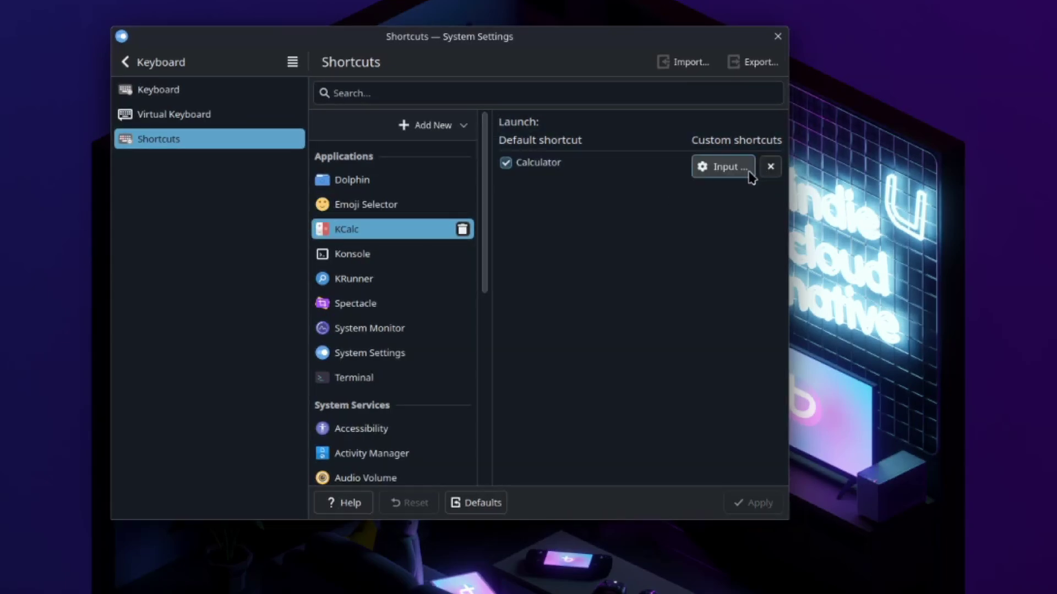
{"action": "key", "text": "super"}
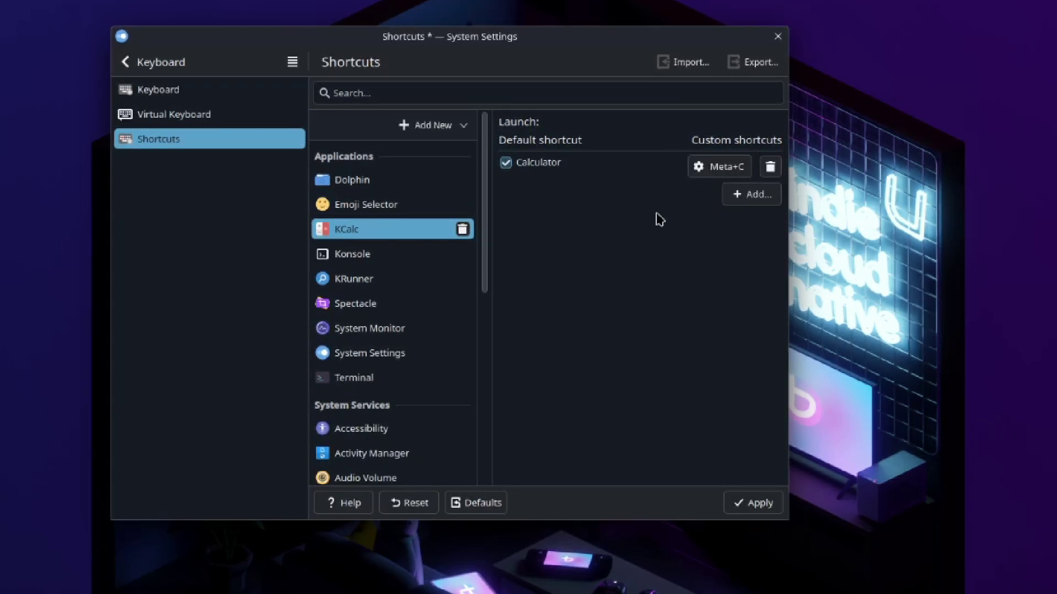
Step: Assign Meta+T to launch Konsole, reassigning it from Toggle Tiles Editor
{"action": "left_click", "coordinate": [394, 256]}
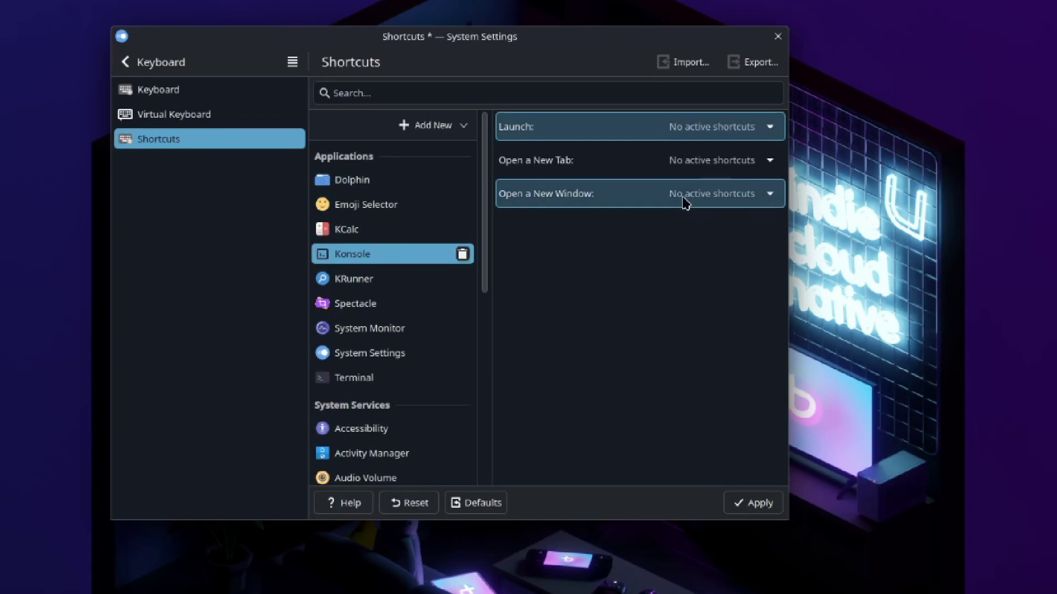
{"action": "left_click", "coordinate": [712, 132]}
{"action": "left_click", "coordinate": [750, 178]}
{"action": "key", "text": "super+t"}
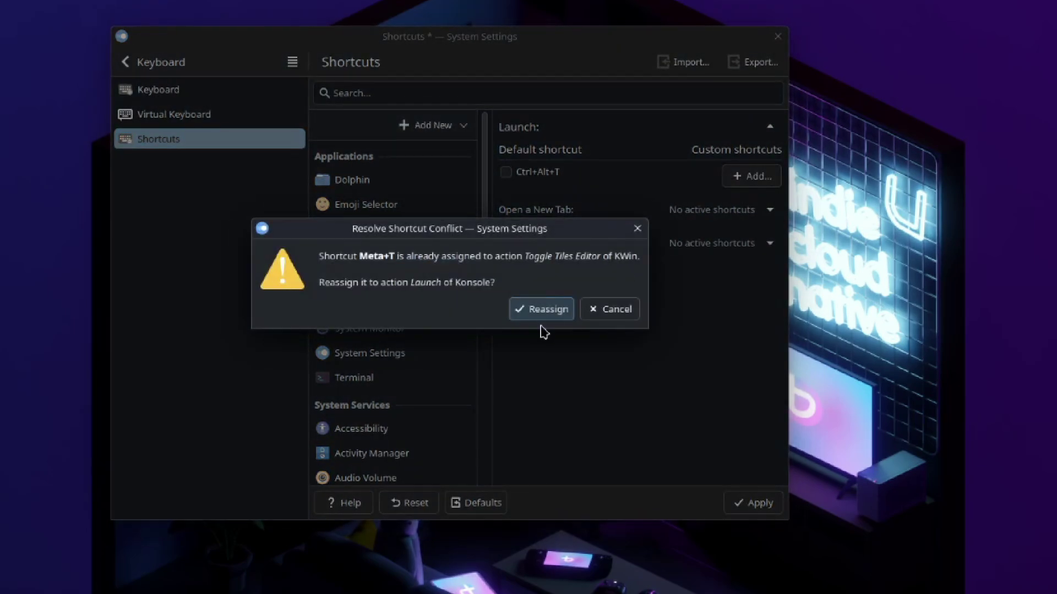
{"action": "left_click", "coordinate": [541, 309]}
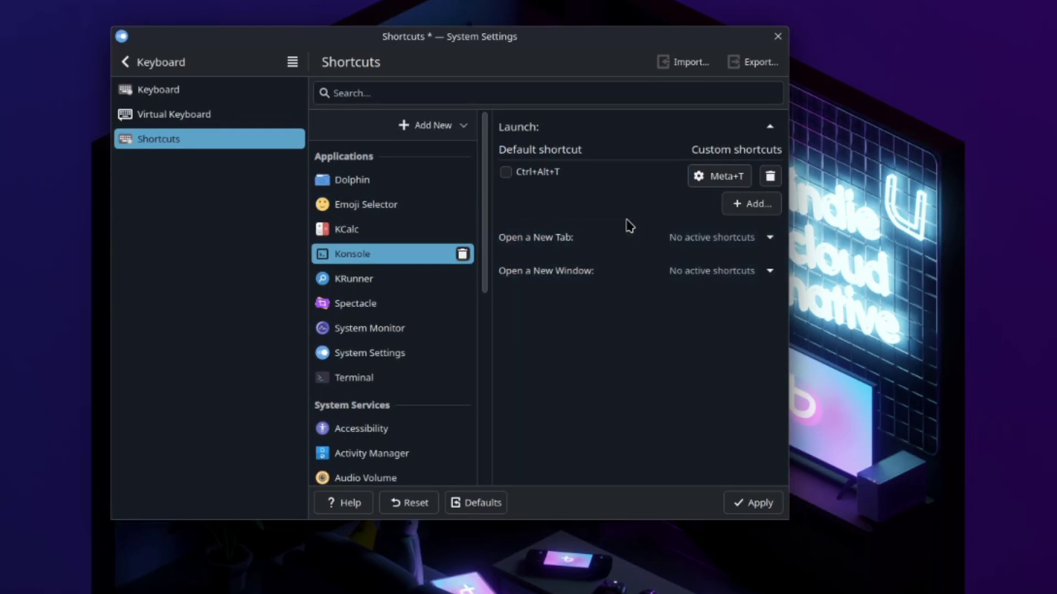
Step: Review Spectacle's capture shortcuts and mark the Terminal entry for removal
{"action": "left_click", "coordinate": [425, 303]}
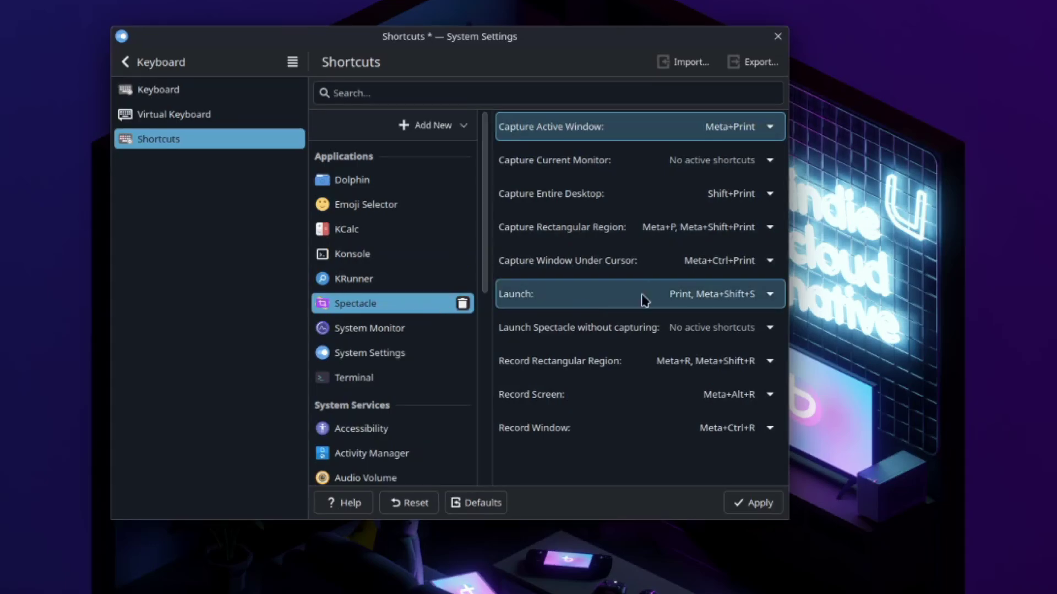
{"action": "left_click", "coordinate": [647, 267]}
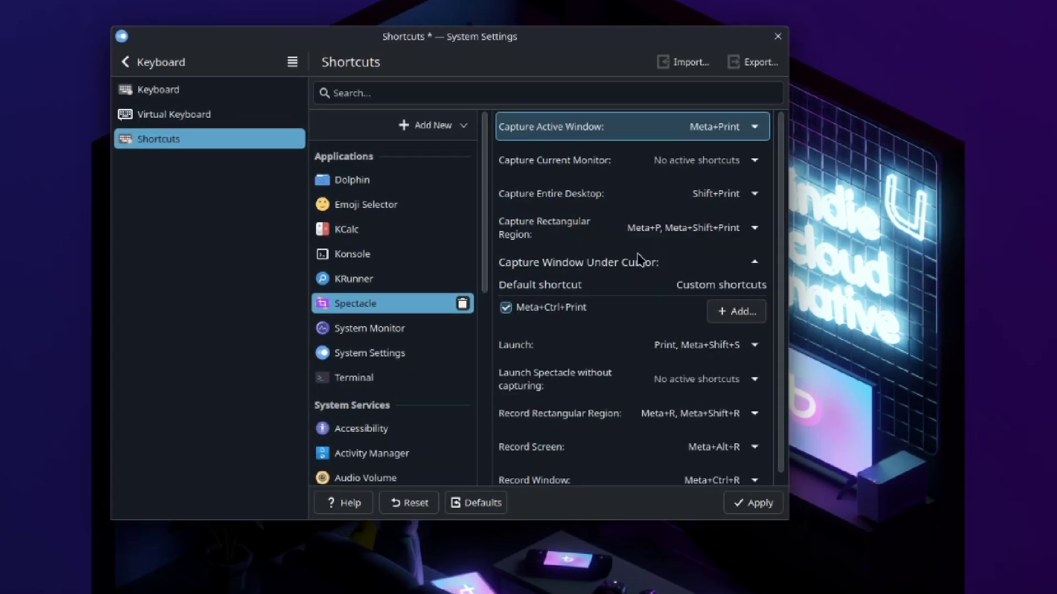
{"action": "left_click", "coordinate": [589, 236]}
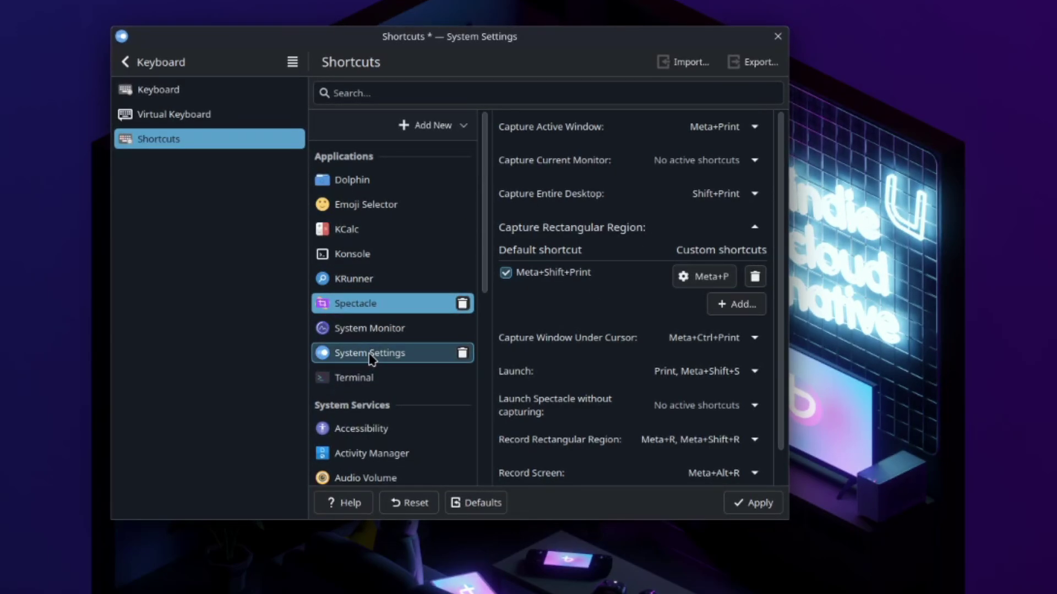
{"action": "left_click", "coordinate": [462, 379]}
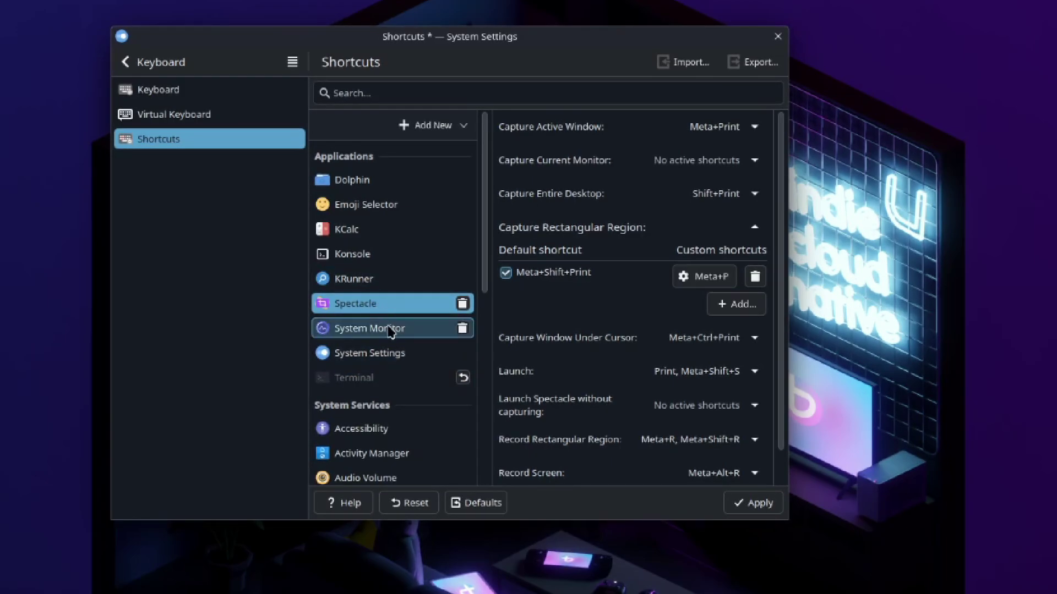
Step: Add Discord with launch shortcut Meta+D, reassigned from Peek at Desktop
{"action": "left_click", "coordinate": [435, 127]}
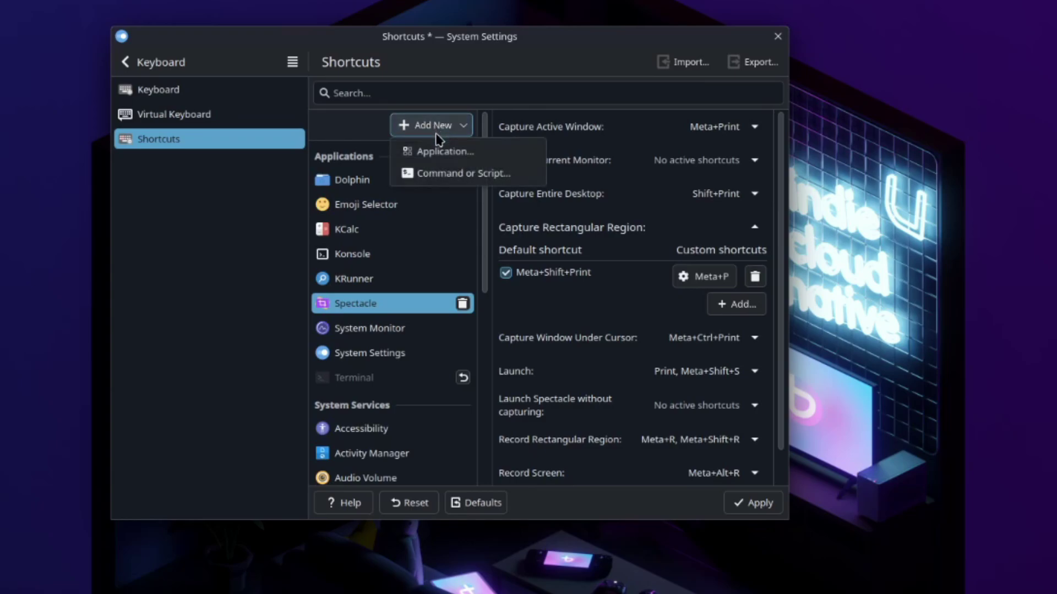
{"action": "left_click", "coordinate": [447, 160]}
{"action": "type", "text": "di"}
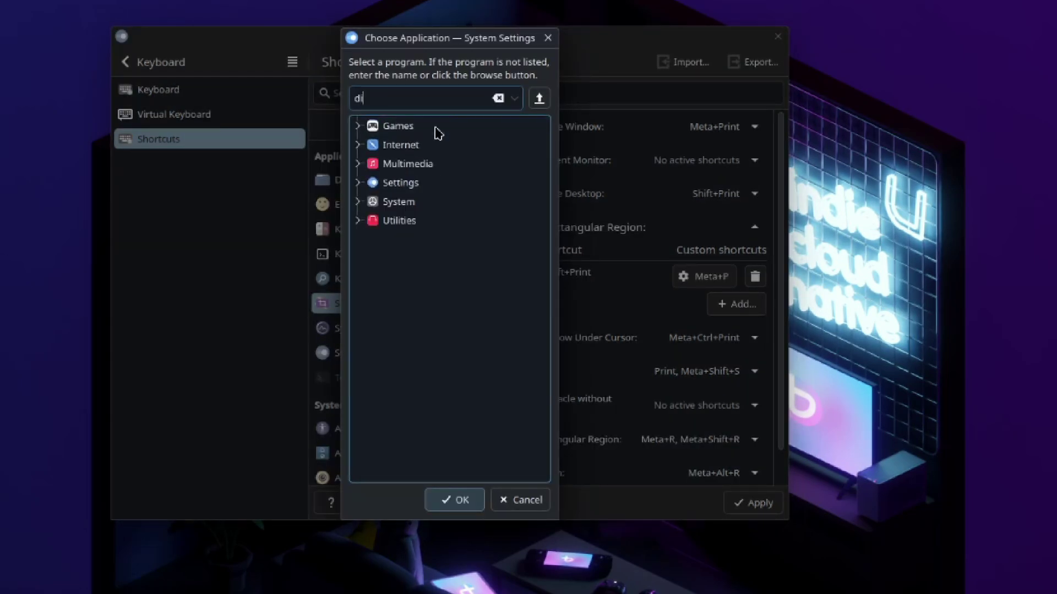
{"action": "type", "text": "sco"}
{"action": "left_click", "coordinate": [457, 146]}
{"action": "left_click", "coordinate": [452, 501]}
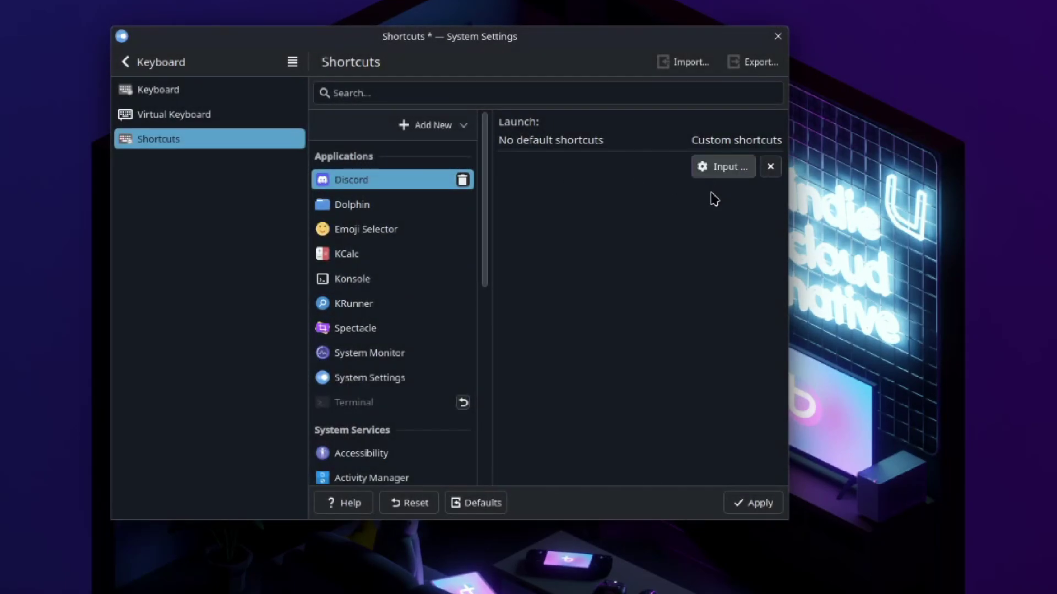
{"action": "key", "text": "super+d"}
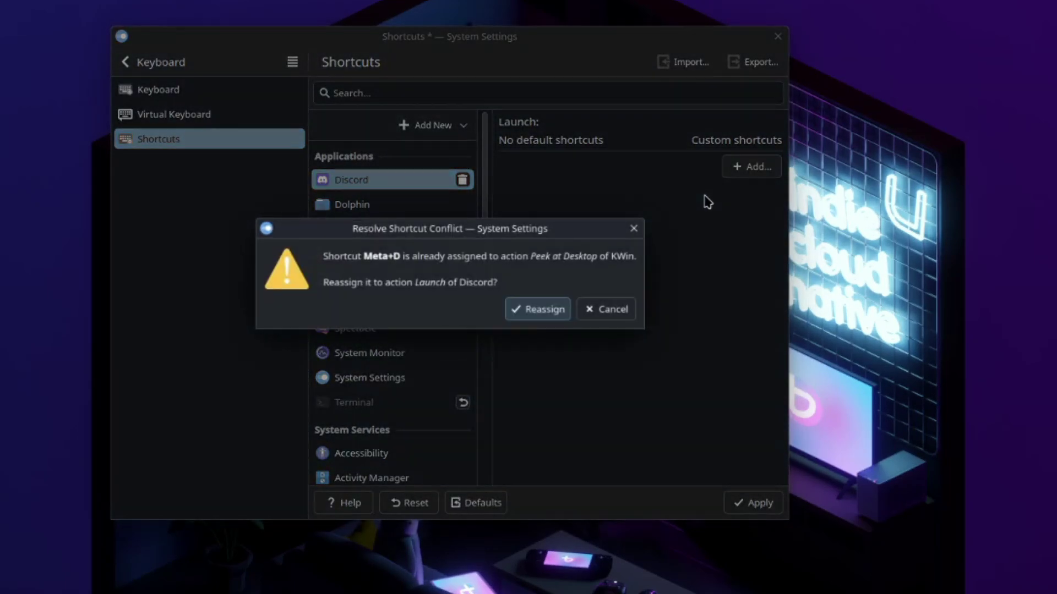
{"action": "left_click", "coordinate": [541, 317]}
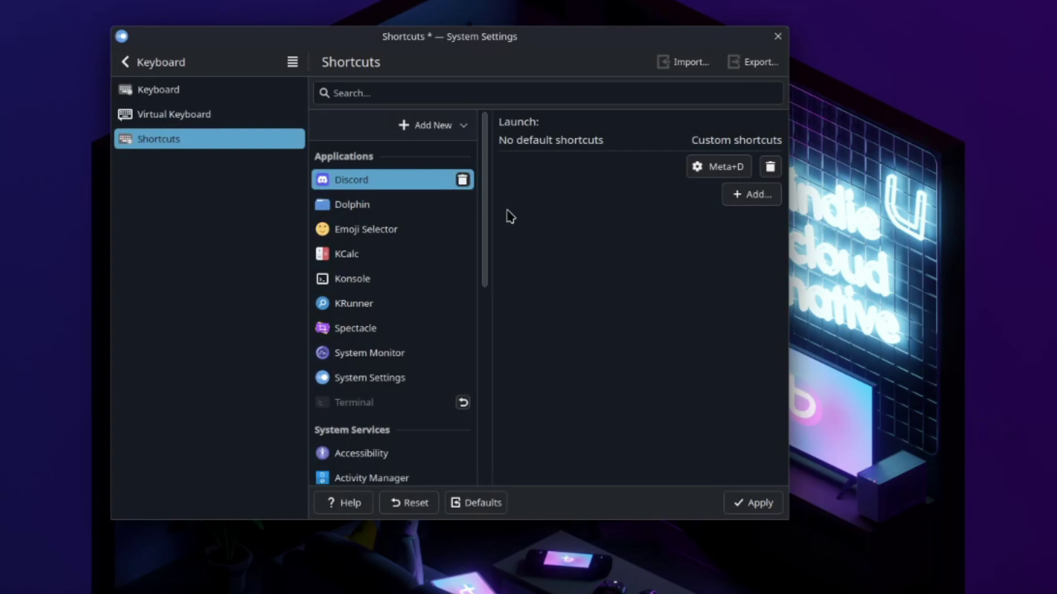
Step: Add Telegram with launch shortcut Meta+G, reassigned from Toggle Grid View, and apply all changes
{"action": "left_click", "coordinate": [432, 125]}
{"action": "left_click", "coordinate": [484, 155]}
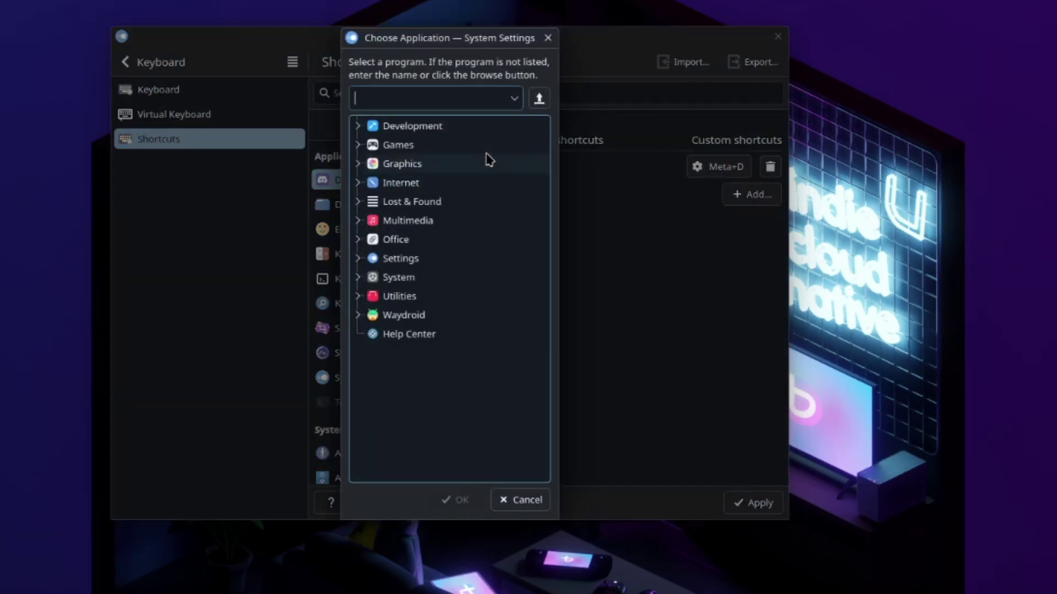
{"action": "type", "text": "tel"}
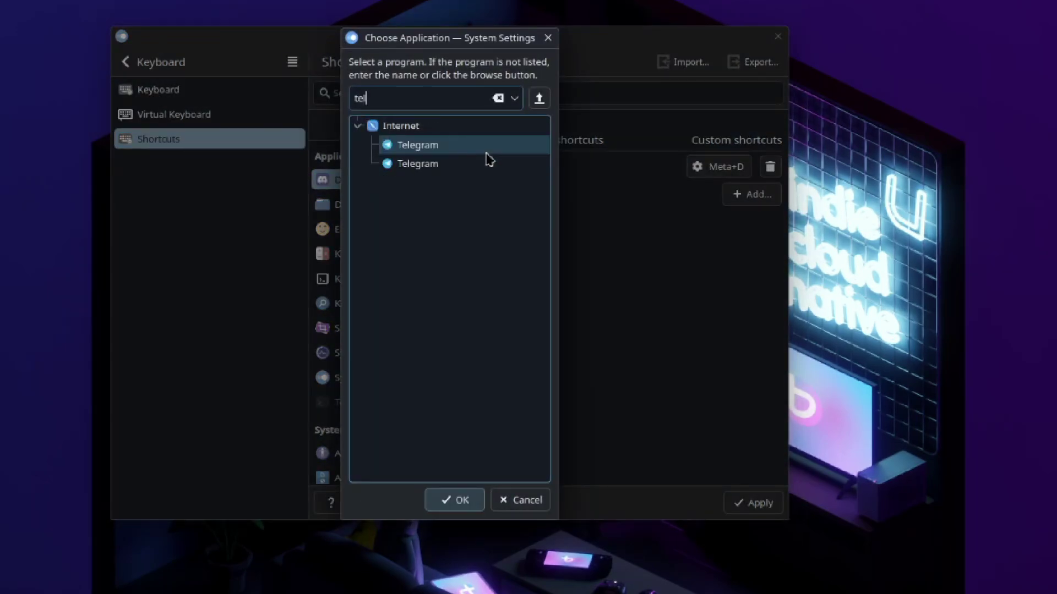
{"action": "left_click", "coordinate": [417, 146]}
{"action": "left_click", "coordinate": [457, 500]}
{"action": "left_click", "coordinate": [752, 167]}
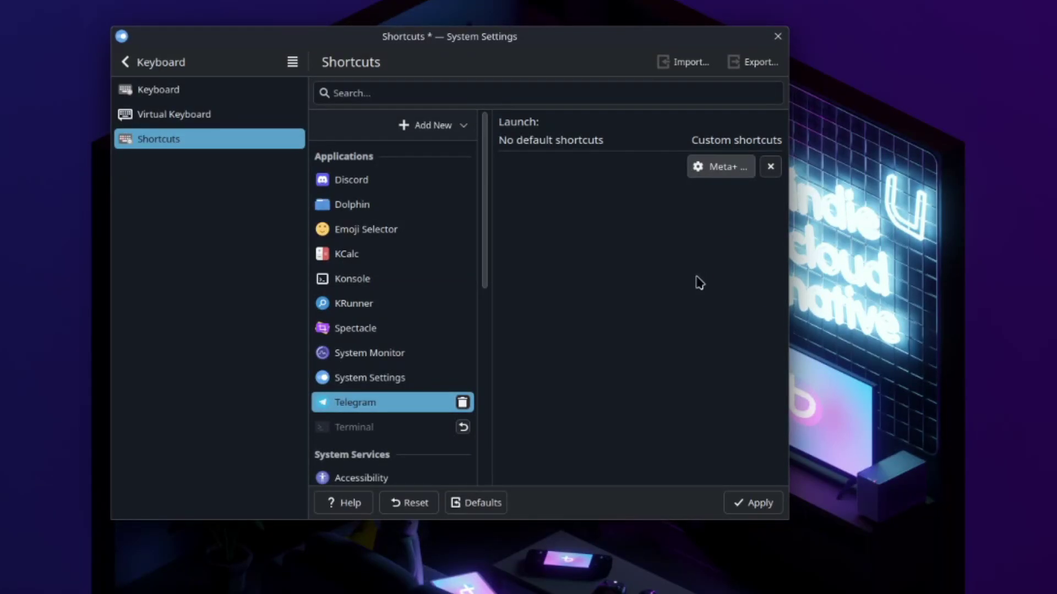
{"action": "key", "text": "super+g"}
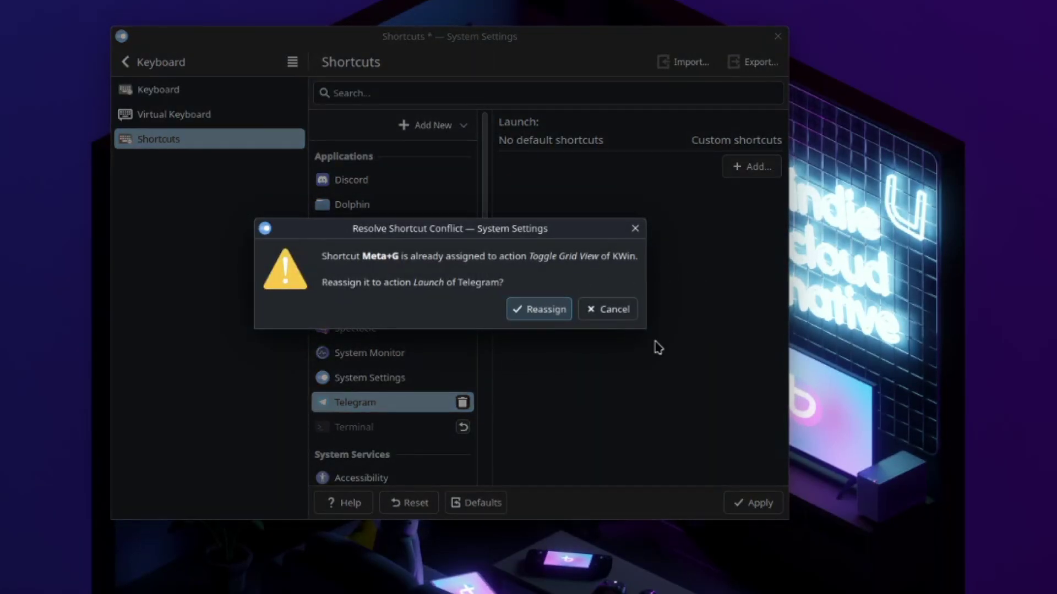
{"action": "left_click", "coordinate": [540, 310]}
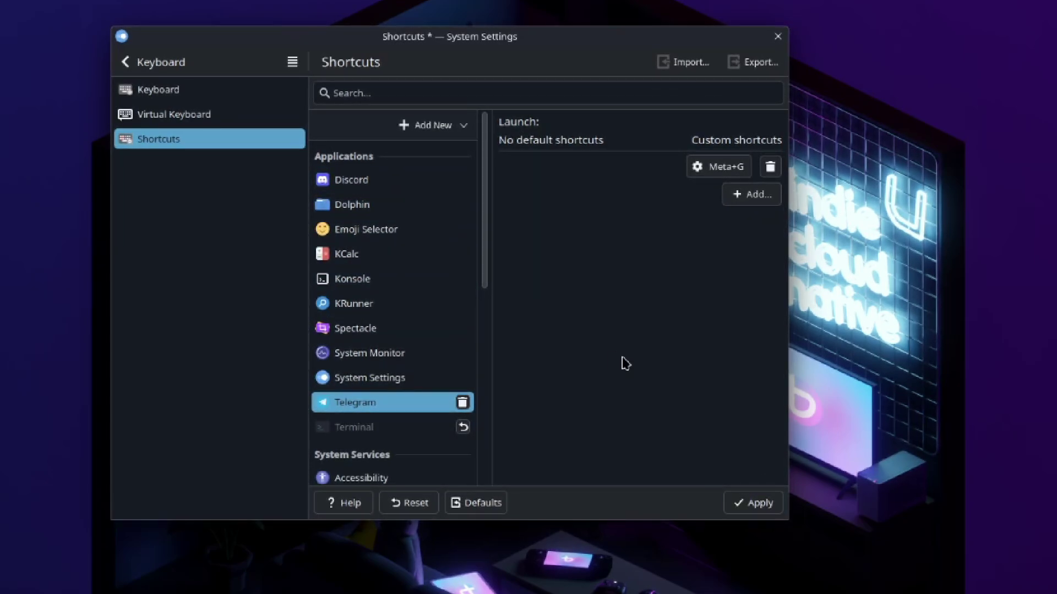
{"action": "left_click", "coordinate": [726, 503]}
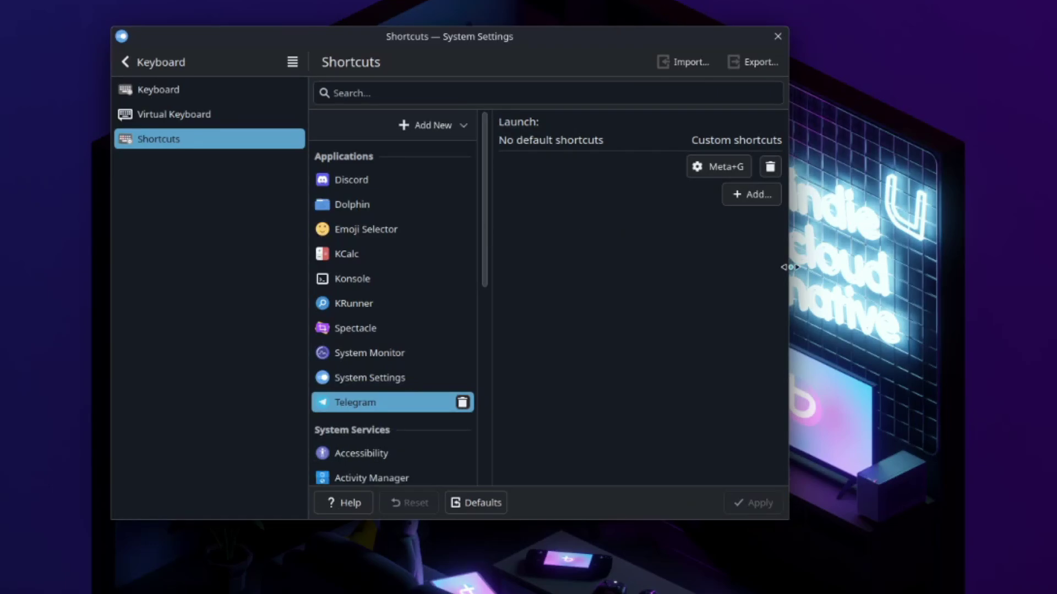
Step: In Window Management > Window Behavior, choose Focus follows mouse and enable Raise on hover
{"action": "left_click", "coordinate": [133, 66]}
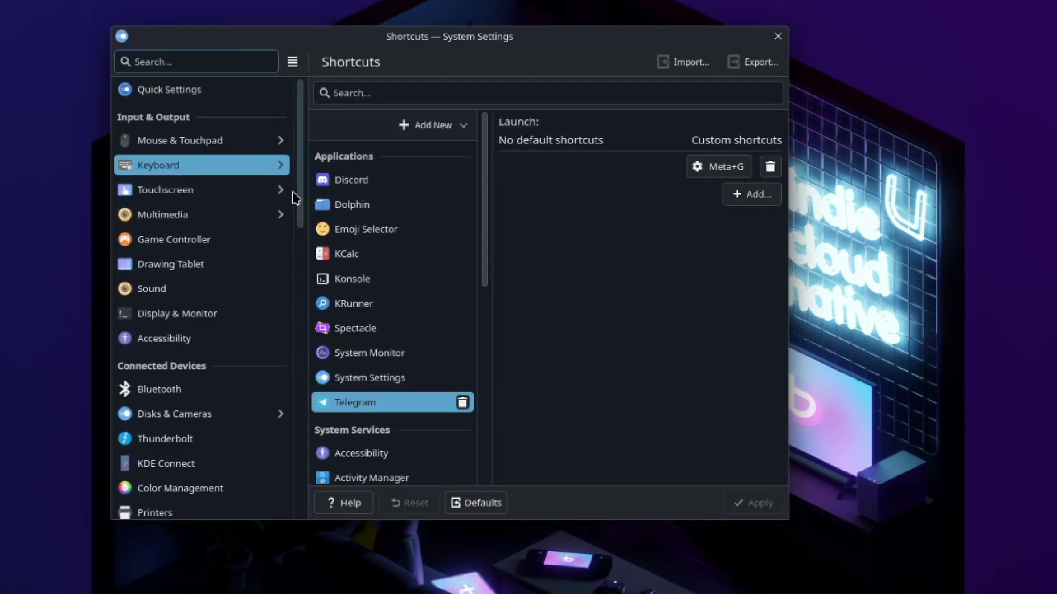
{"action": "scroll", "coordinate": [236, 278], "scroll_direction": "down", "scroll_amount": 10}
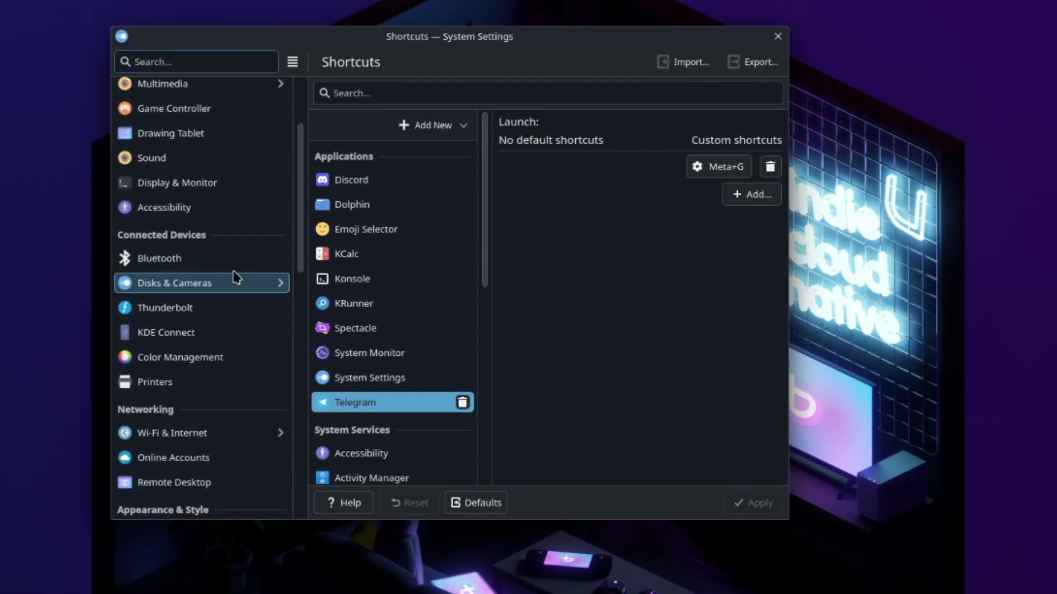
{"action": "scroll", "coordinate": [231, 288], "scroll_direction": "down", "scroll_amount": 4}
{"action": "left_click", "coordinate": [231, 375]}
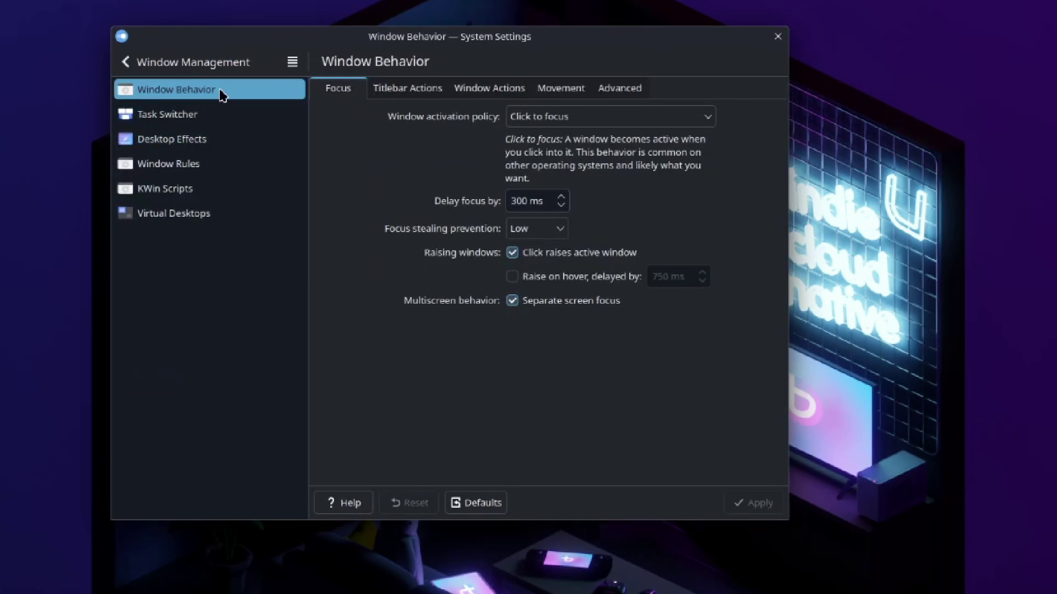
{"action": "left_click", "coordinate": [582, 121]}
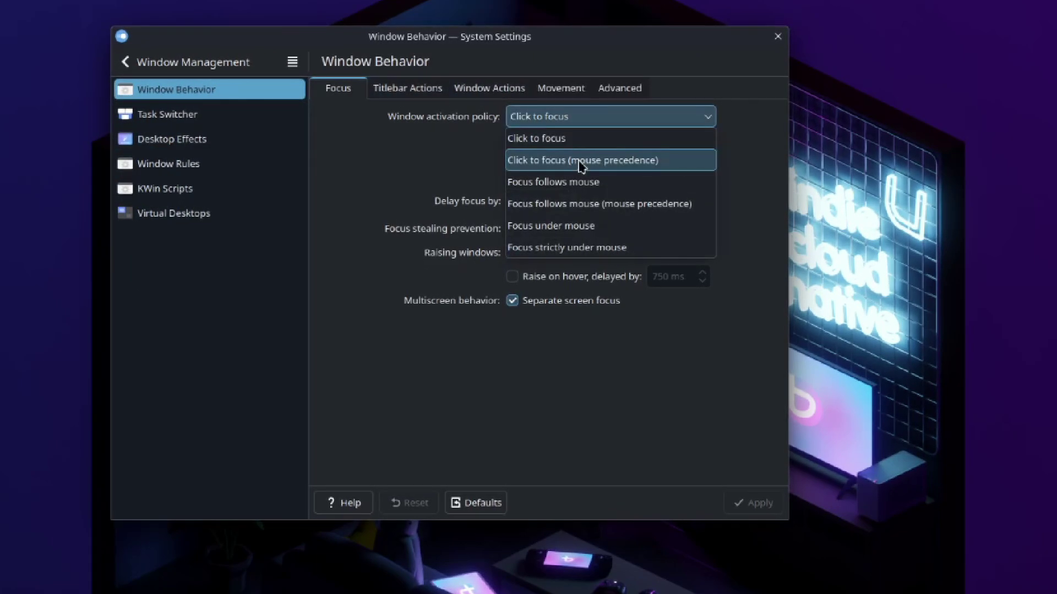
{"action": "left_click", "coordinate": [562, 189]}
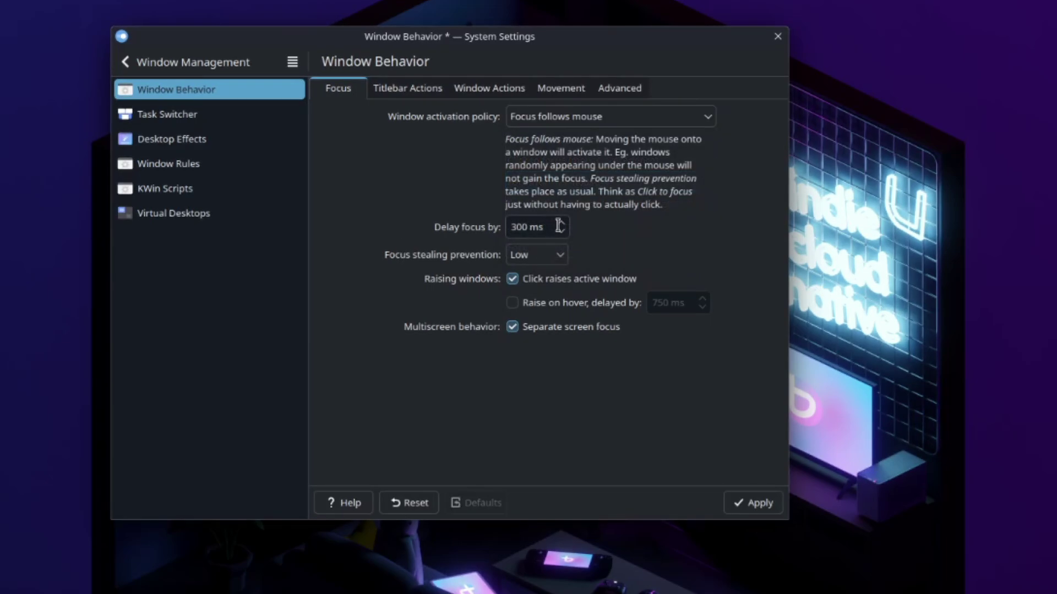
{"action": "left_click", "coordinate": [512, 304]}
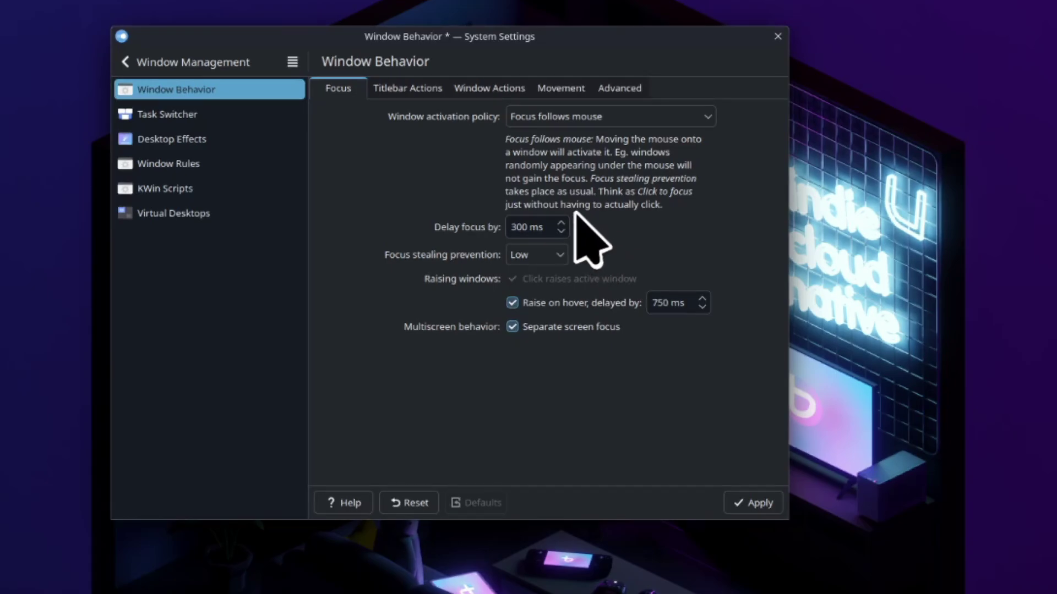
Step: Open Dolphin with Meta+E beside the settings window and apply the new focus settings
{"action": "left_click_drag", "start_coordinate": [556, 37], "coordinate": [180, 15]}
{"action": "key", "text": "super+e"}
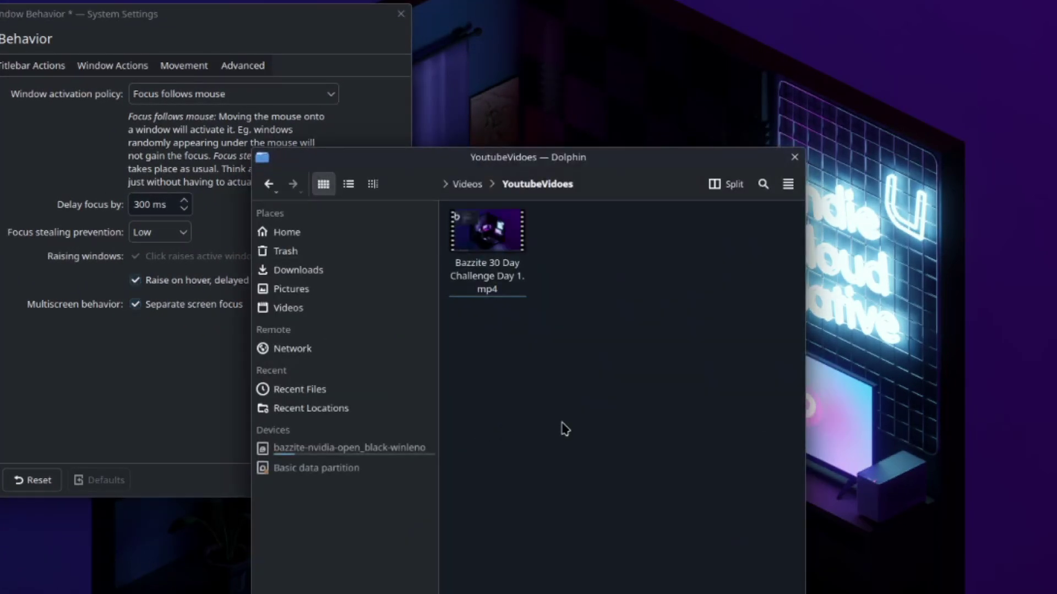
{"action": "left_click_drag", "start_coordinate": [623, 162], "coordinate": [803, 28]}
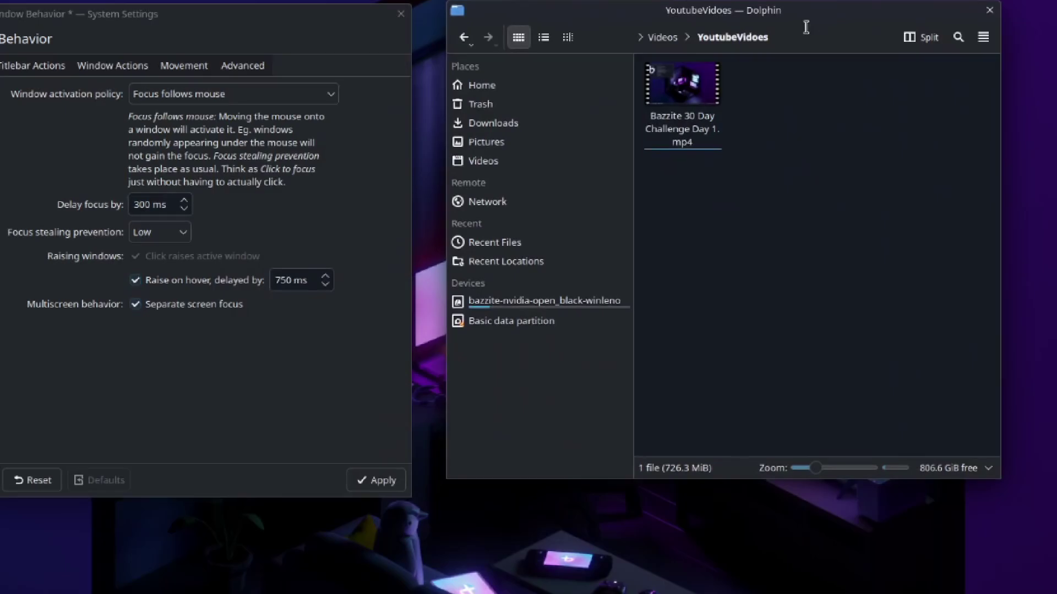
{"action": "left_click", "coordinate": [86, 180]}
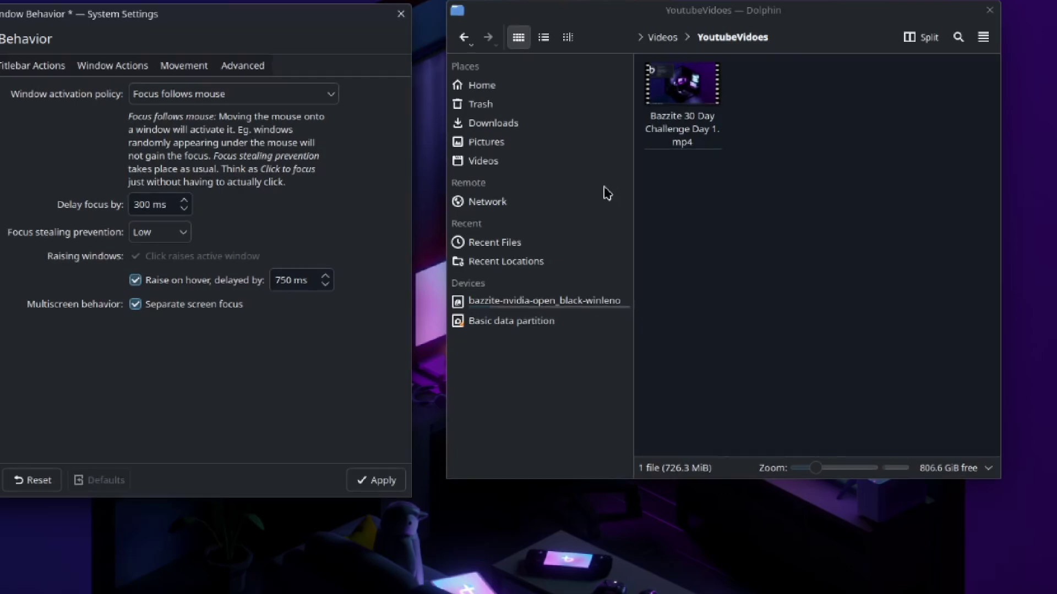
{"action": "left_click", "coordinate": [400, 487]}
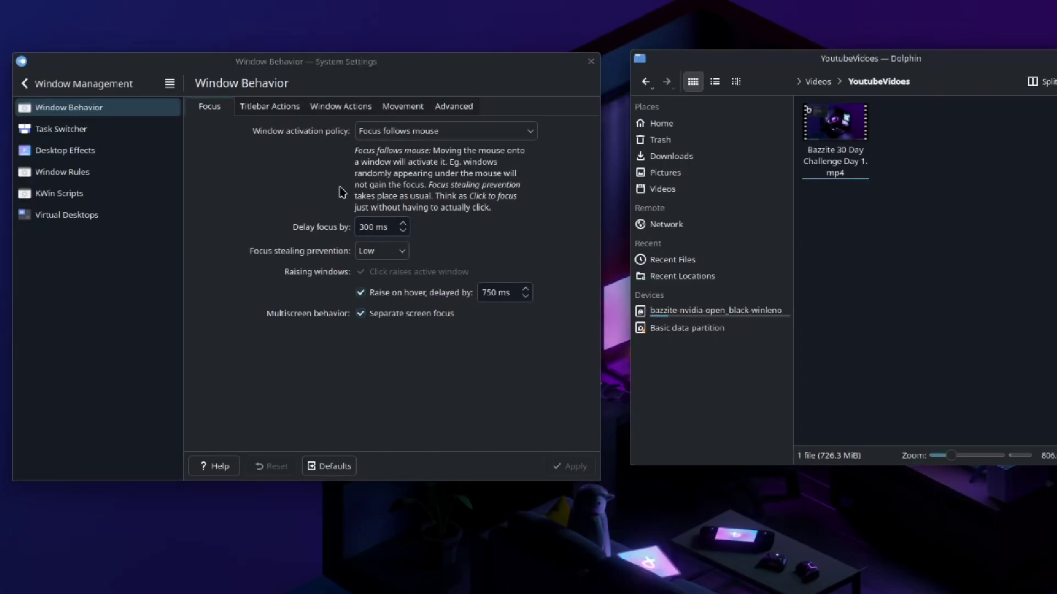
Step: Enable the Dim Inactive desktop effect and test it by activating Dolphin
{"action": "left_click", "coordinate": [87, 151]}
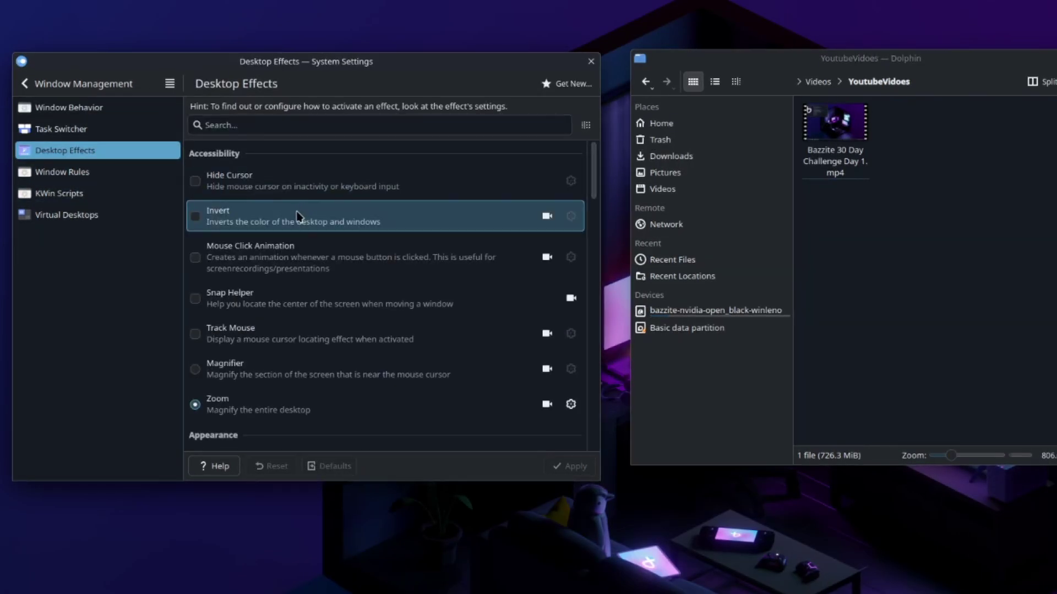
{"action": "scroll", "coordinate": [296, 218], "scroll_direction": "down", "scroll_amount": 2}
{"action": "scroll", "coordinate": [313, 231], "scroll_direction": "down", "scroll_amount": 8}
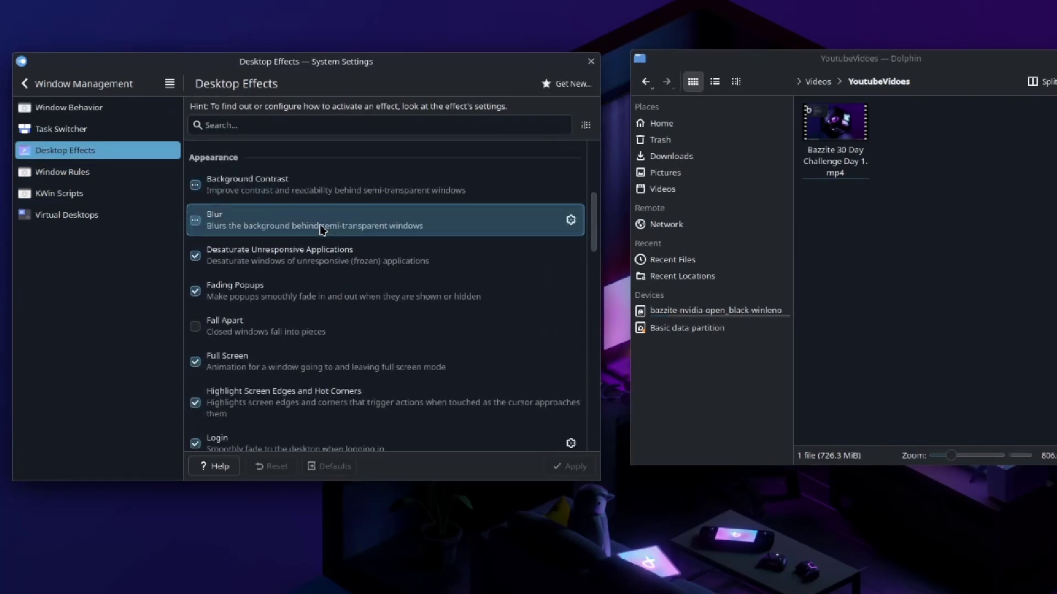
{"action": "scroll", "coordinate": [321, 226], "scroll_direction": "down", "scroll_amount": 10}
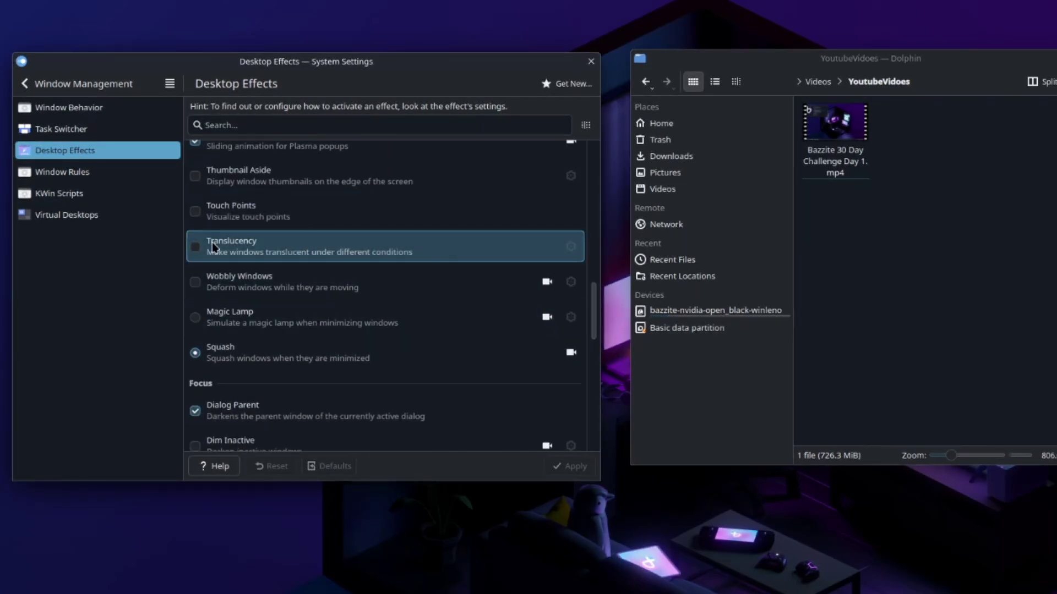
{"action": "scroll", "coordinate": [234, 315], "scroll_direction": "down", "scroll_amount": 5}
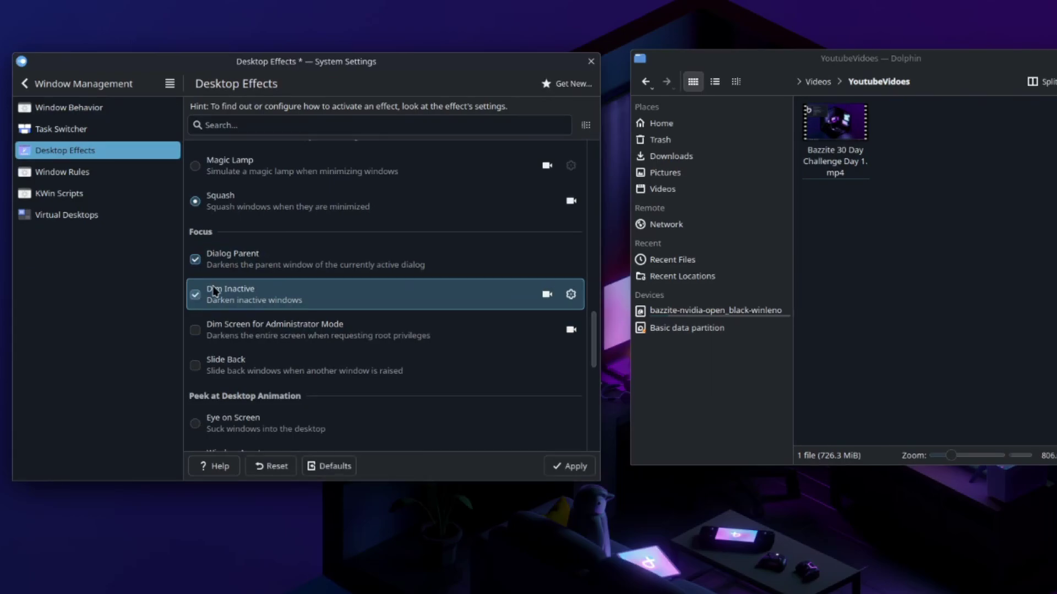
{"action": "left_click", "coordinate": [562, 465]}
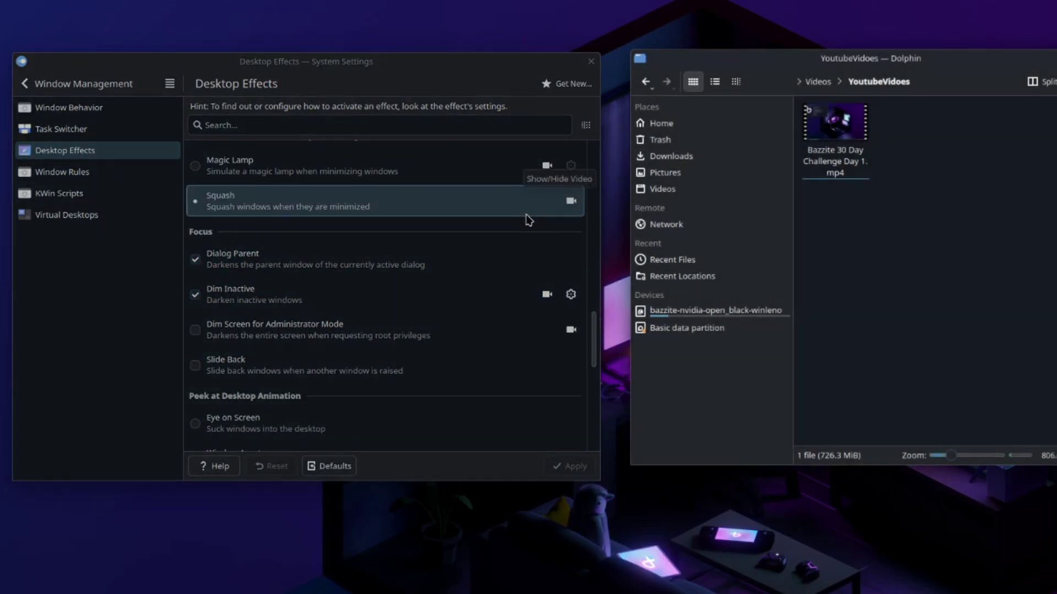
{"action": "left_click", "coordinate": [670, 249]}
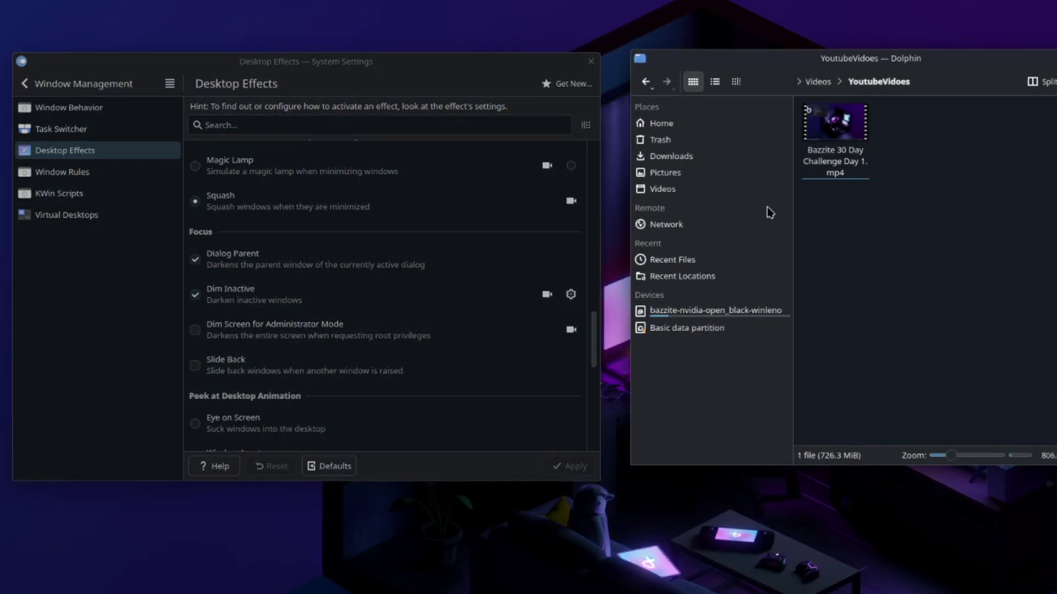
{"action": "left_click", "coordinate": [337, 215]}
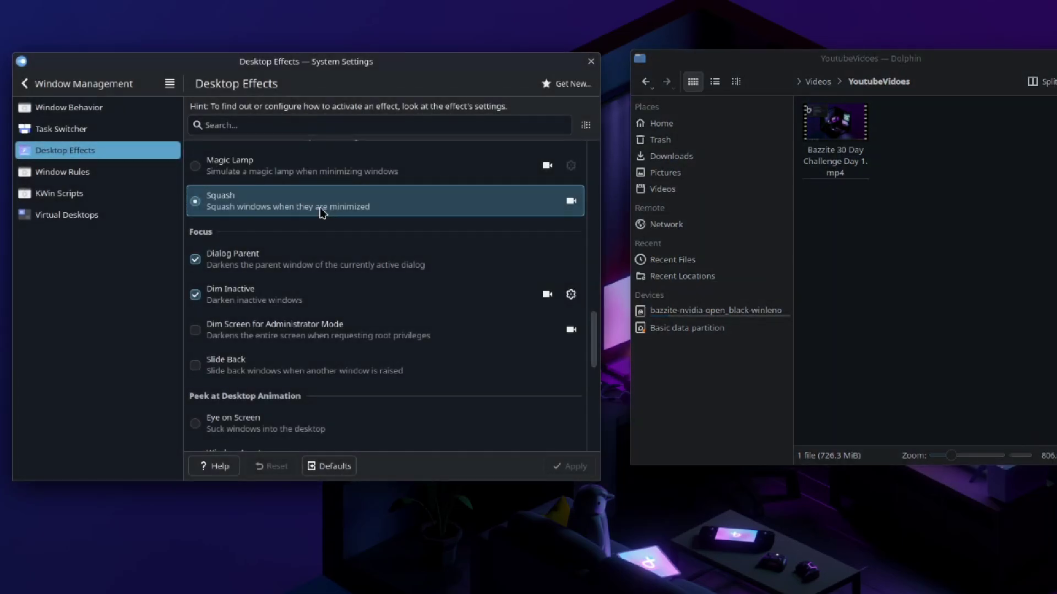
Step: Turn on Slide Back and set the minimize animation to Magic Lamp
{"action": "scroll", "coordinate": [380, 270], "scroll_direction": "up", "scroll_amount": 1}
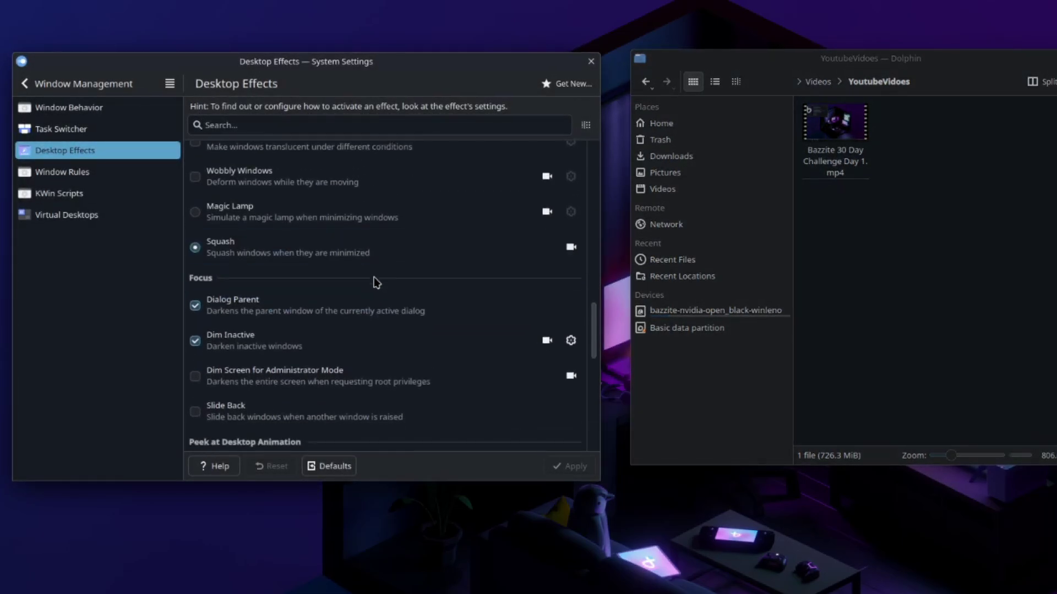
{"action": "left_click", "coordinate": [204, 414]}
{"action": "scroll", "coordinate": [338, 365], "scroll_direction": "up", "scroll_amount": 2}
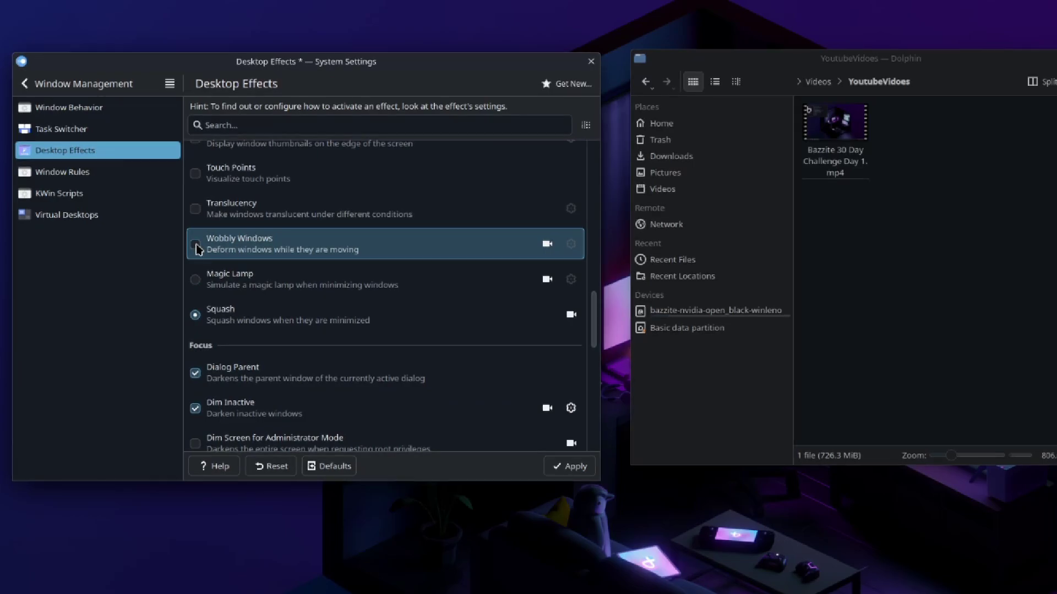
{"action": "scroll", "coordinate": [198, 254], "scroll_direction": "up", "scroll_amount": 1}
{"action": "left_click", "coordinate": [195, 318]}
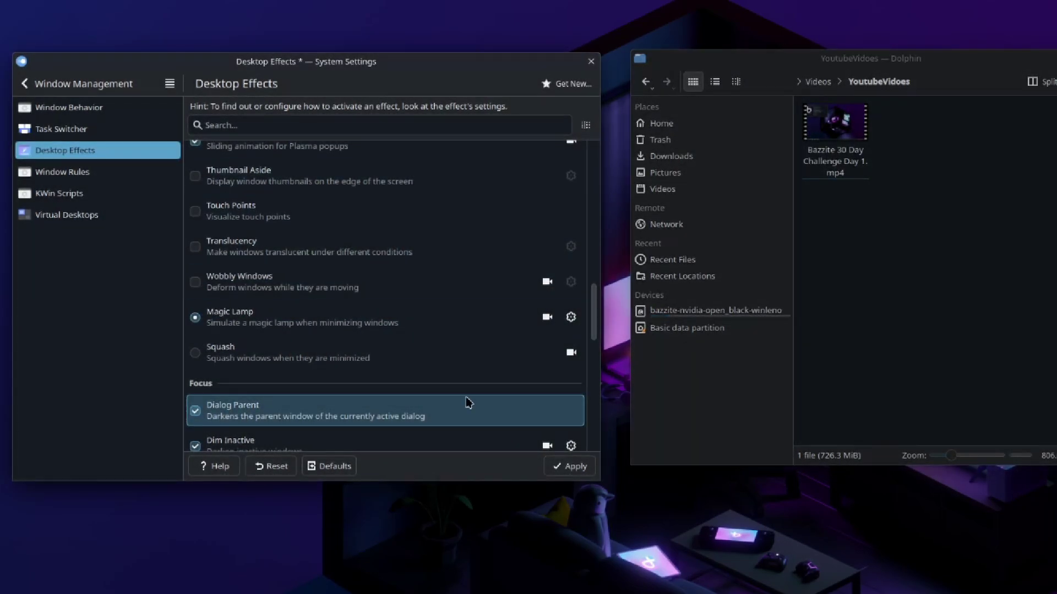
{"action": "scroll", "coordinate": [259, 302], "scroll_direction": "up", "scroll_amount": 1}
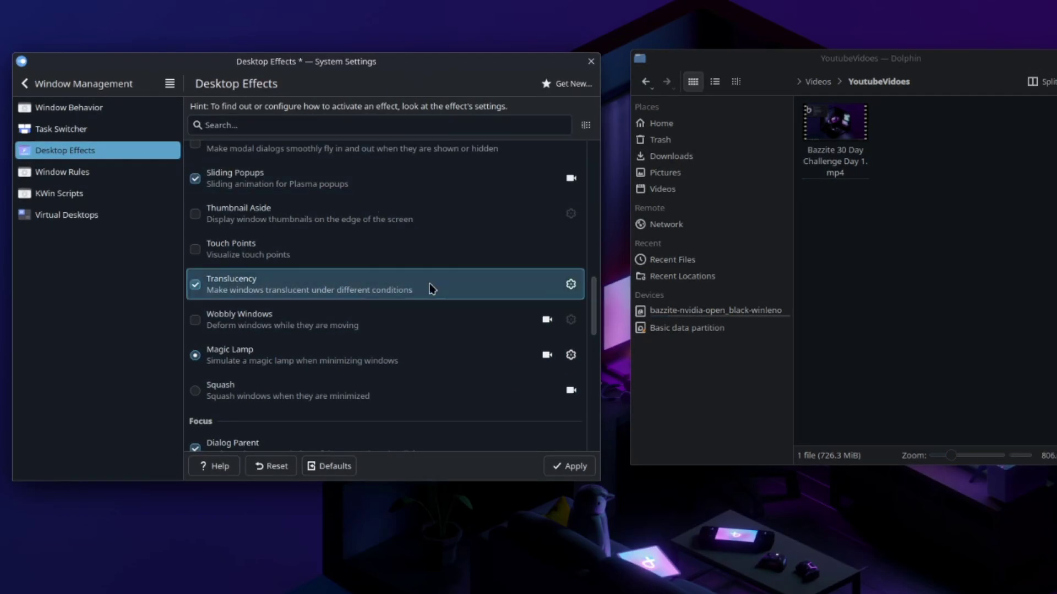
Step: Reposition the settings window beside Dolphin and bring it back to the front
{"action": "left_click_drag", "start_coordinate": [396, 66], "coordinate": [440, 76]}
{"action": "left_click_drag", "start_coordinate": [800, 58], "coordinate": [551, 70]}
{"action": "left_click", "coordinate": [249, 254]}
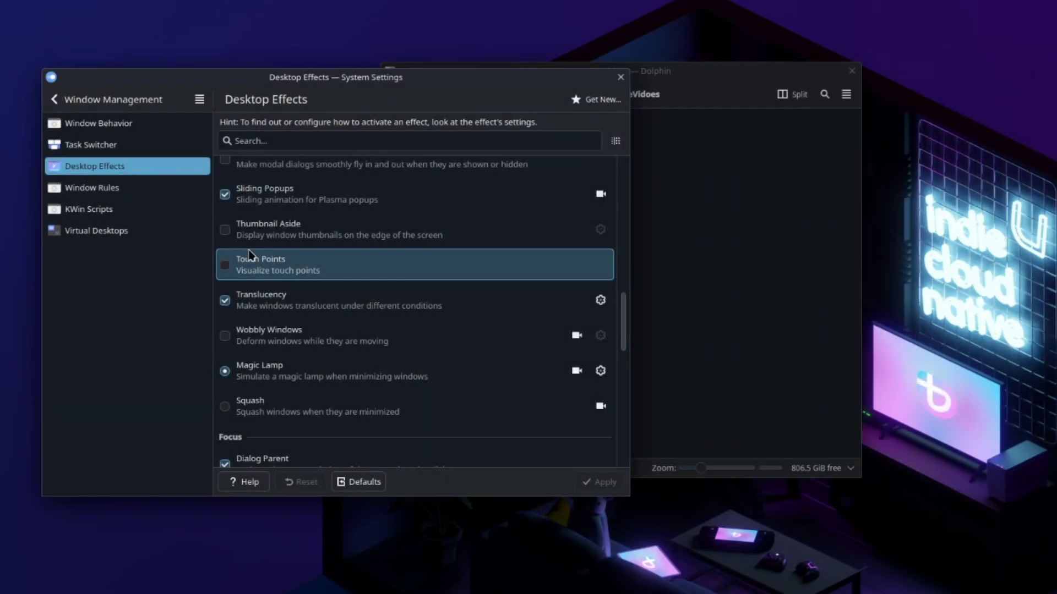
{"action": "left_click", "coordinate": [805, 286]}
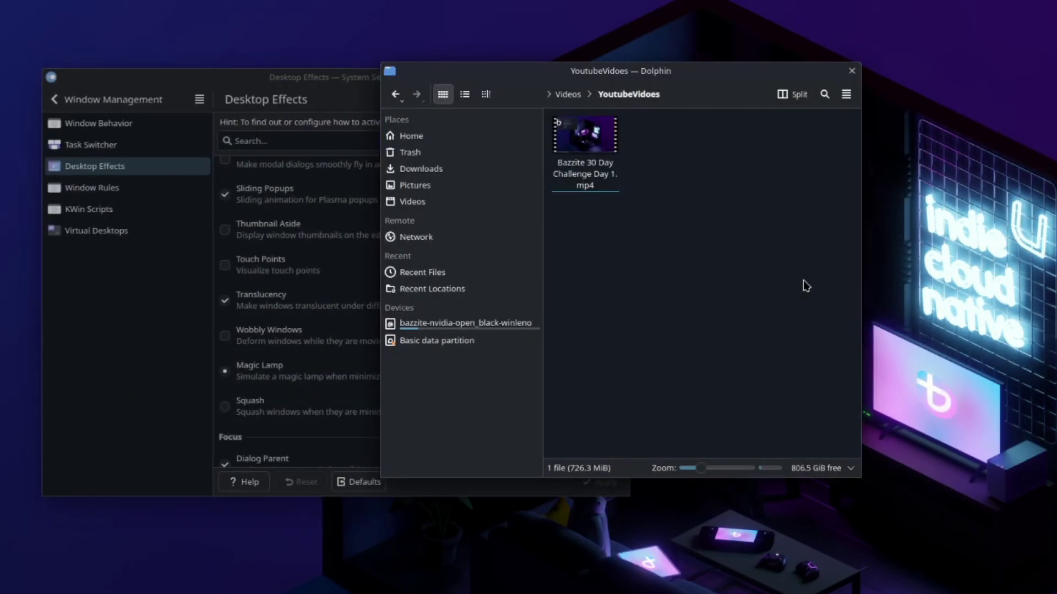
{"action": "left_click", "coordinate": [245, 300]}
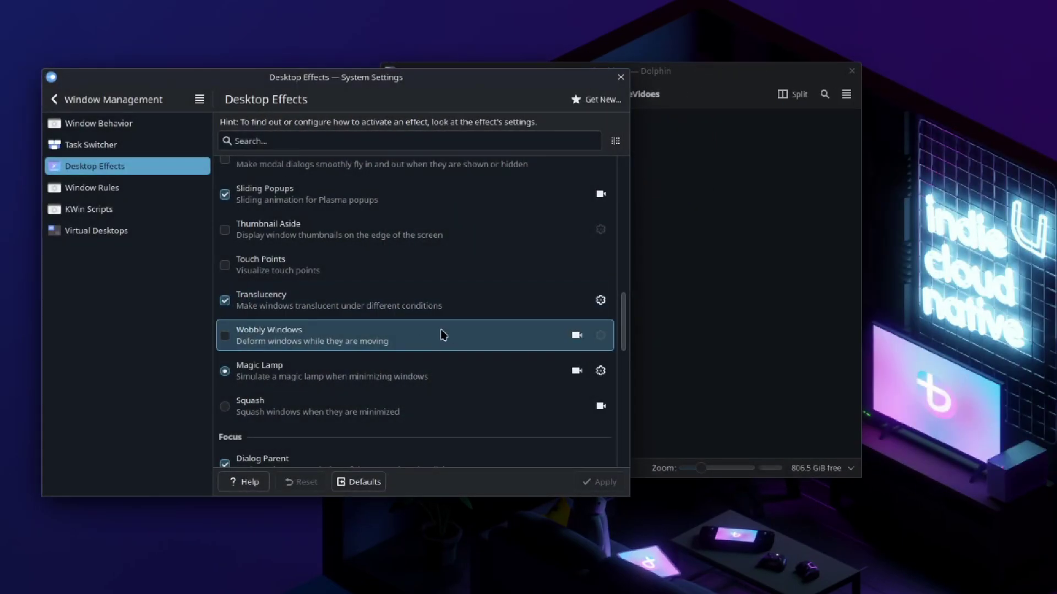
Step: Scroll through the effects list, then go to the Virtual Desktops page
{"action": "scroll", "coordinate": [443, 342], "scroll_direction": "up", "scroll_amount": 3}
{"action": "scroll", "coordinate": [432, 347], "scroll_direction": "up", "scroll_amount": 2}
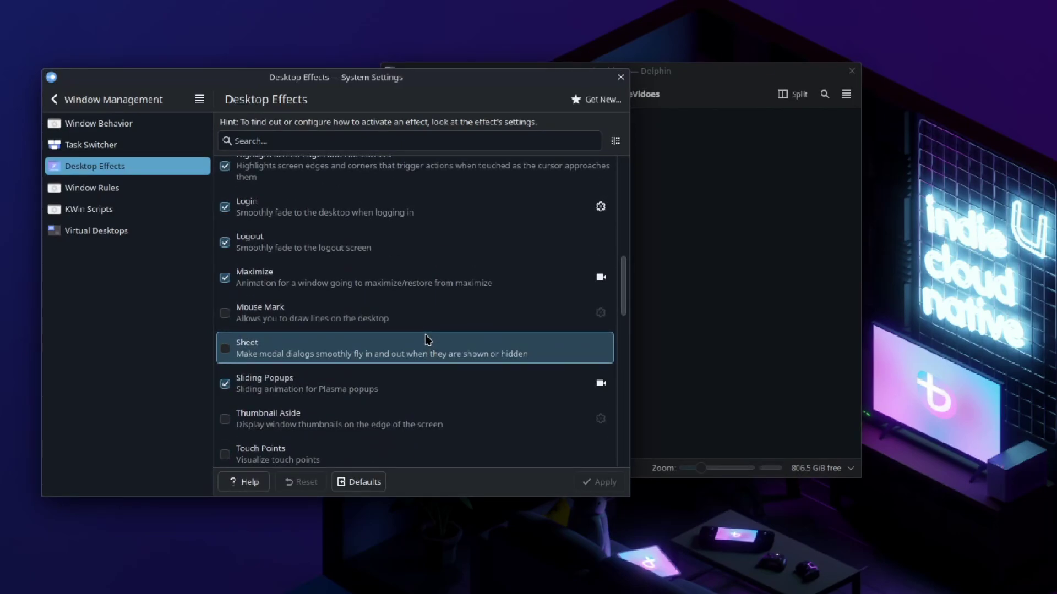
{"action": "scroll", "coordinate": [437, 344], "scroll_direction": "up", "scroll_amount": 3}
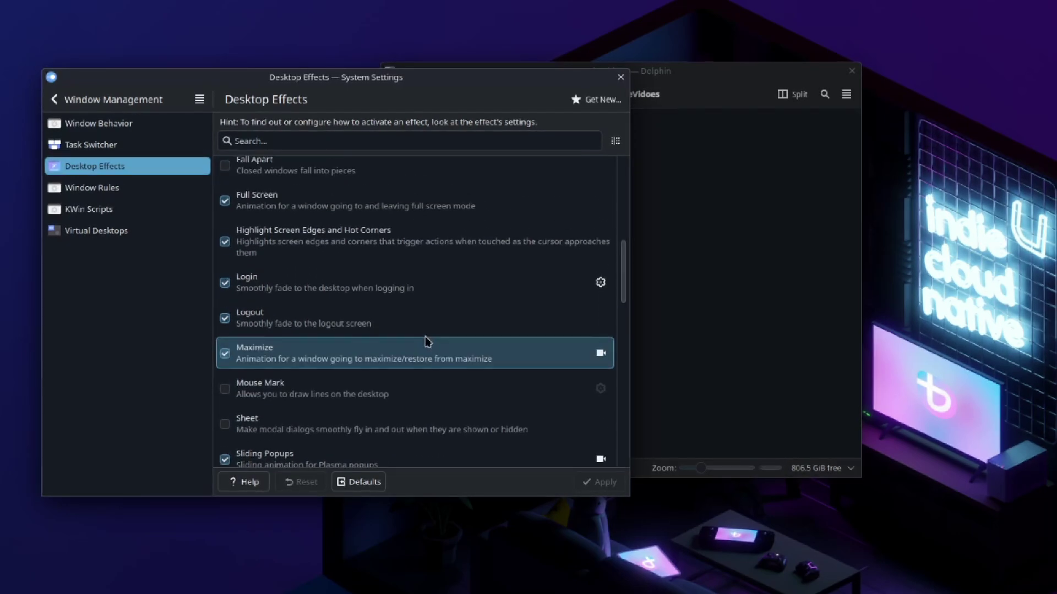
{"action": "scroll", "coordinate": [445, 333], "scroll_direction": "up", "scroll_amount": 2}
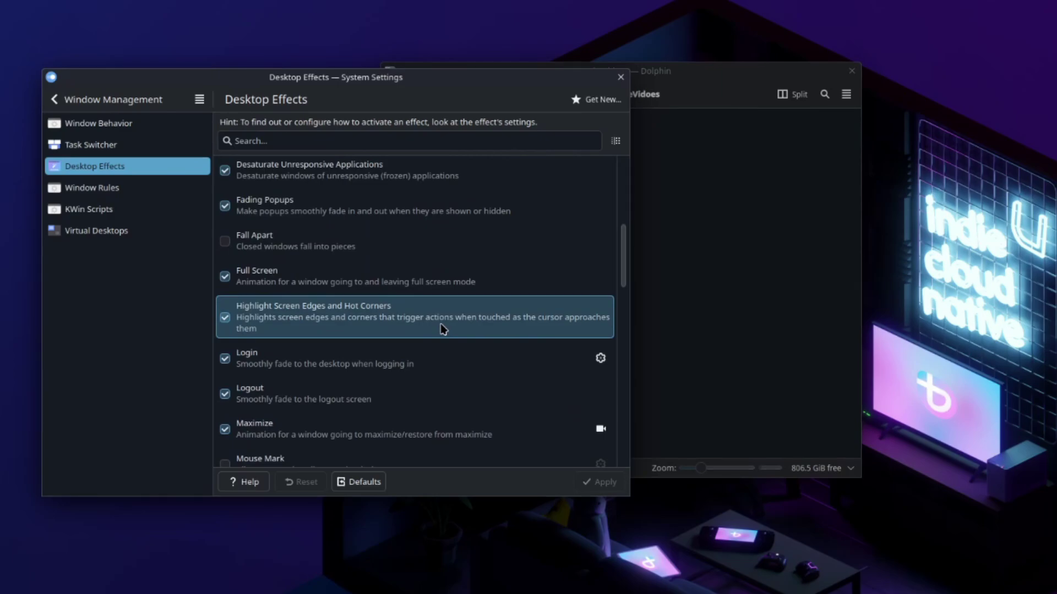
{"action": "scroll", "coordinate": [448, 342], "scroll_direction": "down", "scroll_amount": 3}
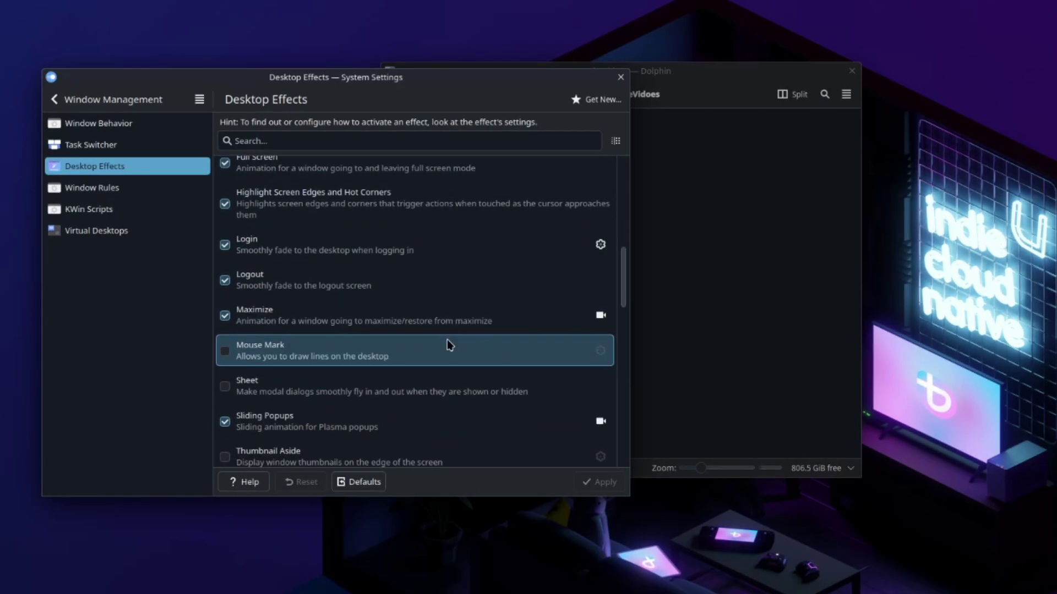
{"action": "scroll", "coordinate": [445, 374], "scroll_direction": "down", "scroll_amount": 3}
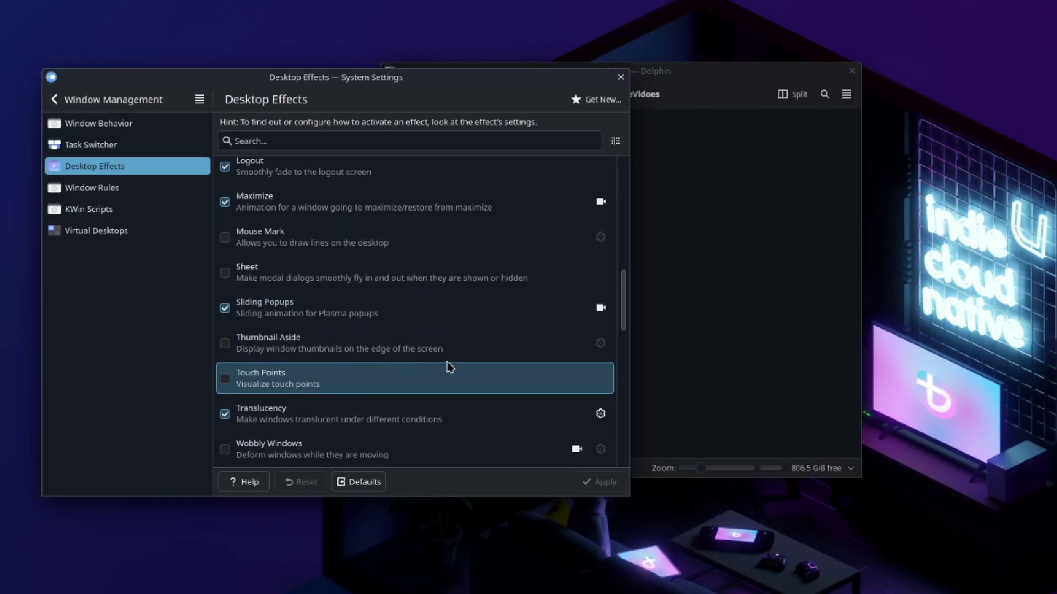
{"action": "scroll", "coordinate": [468, 310], "scroll_direction": "up", "scroll_amount": 8}
{"action": "scroll", "coordinate": [446, 259], "scroll_direction": "down", "scroll_amount": 7}
{"action": "scroll", "coordinate": [452, 293], "scroll_direction": "down", "scroll_amount": 10}
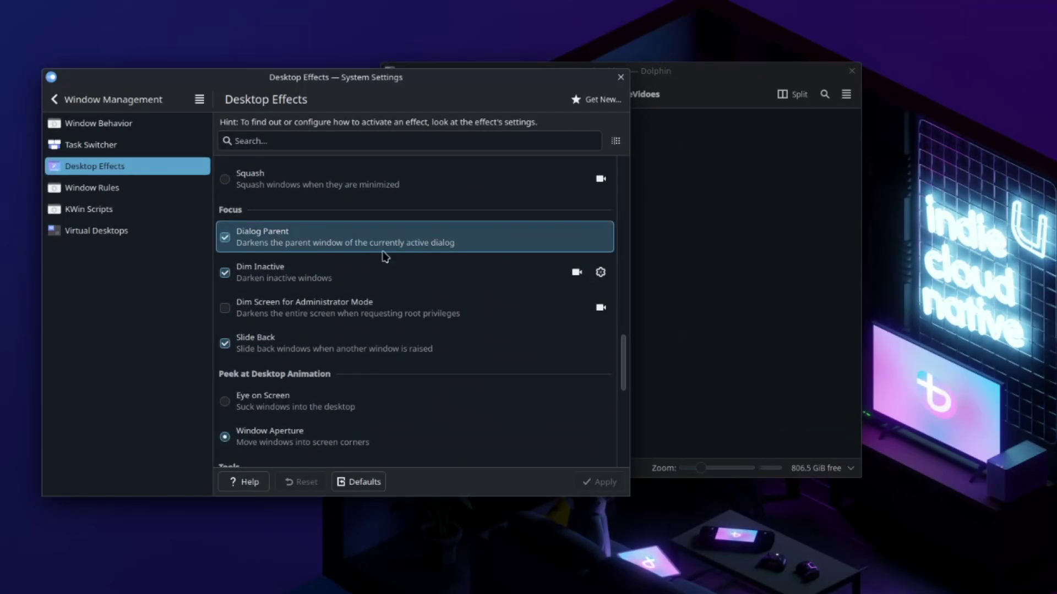
{"action": "scroll", "coordinate": [338, 287], "scroll_direction": "down", "scroll_amount": 3}
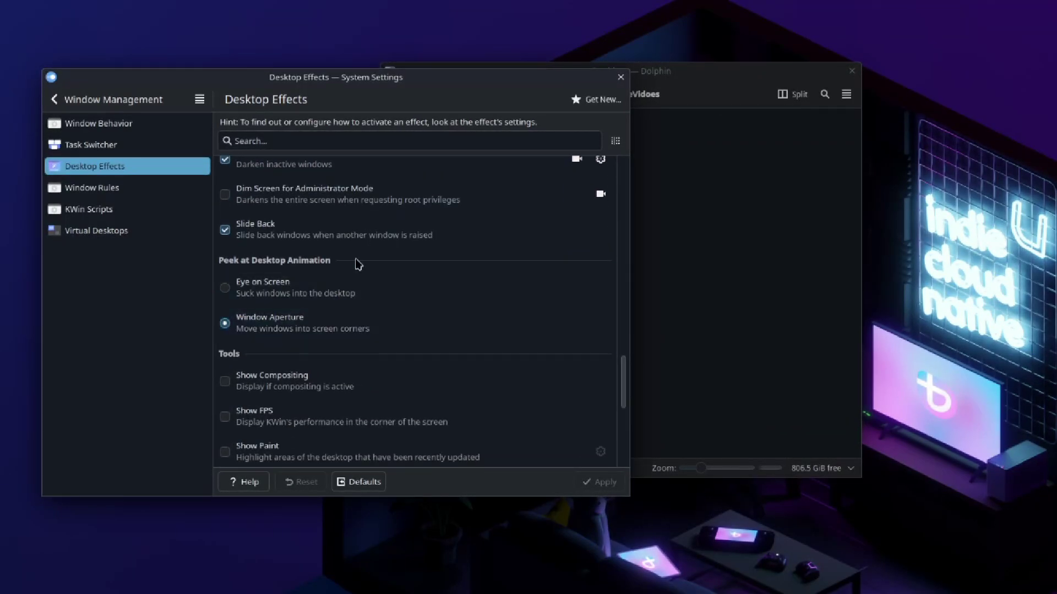
{"action": "scroll", "coordinate": [360, 273], "scroll_direction": "down", "scroll_amount": 3}
{"action": "scroll", "coordinate": [372, 284], "scroll_direction": "down", "scroll_amount": 4}
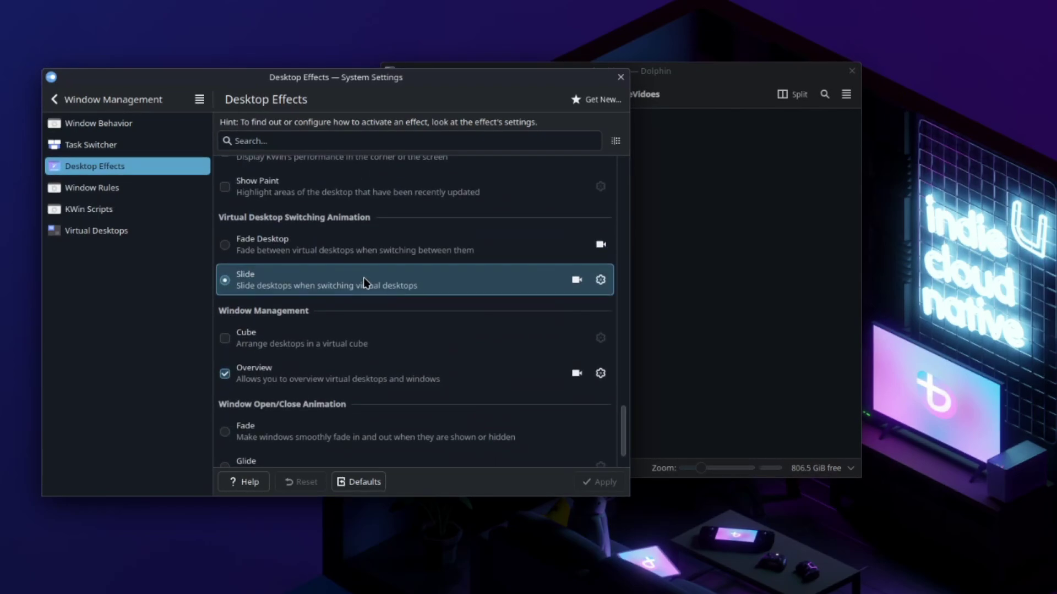
{"action": "scroll", "coordinate": [372, 284], "scroll_direction": "down", "scroll_amount": 2}
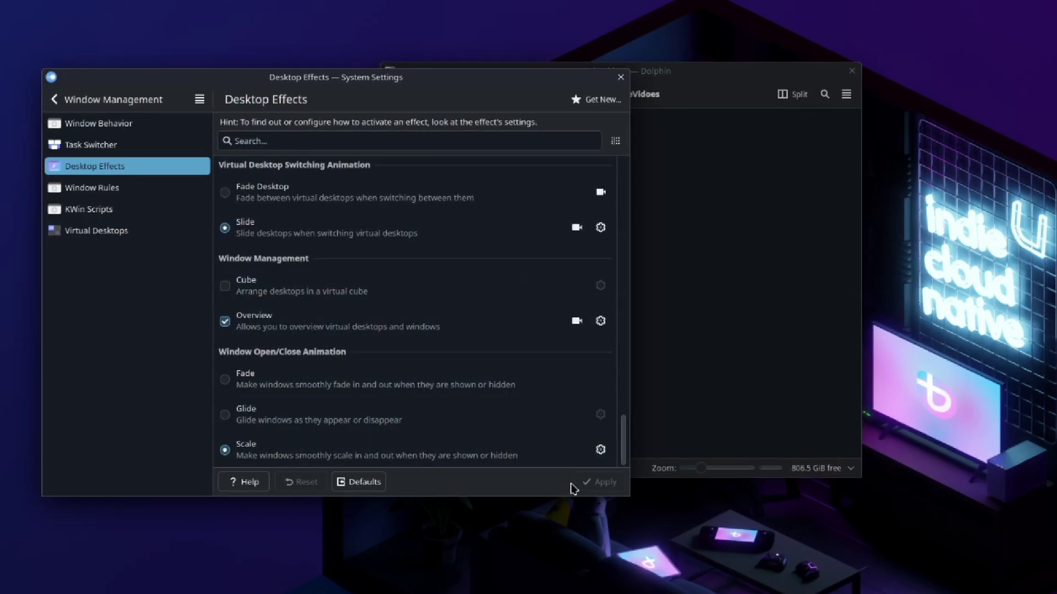
{"action": "left_click", "coordinate": [119, 234]}
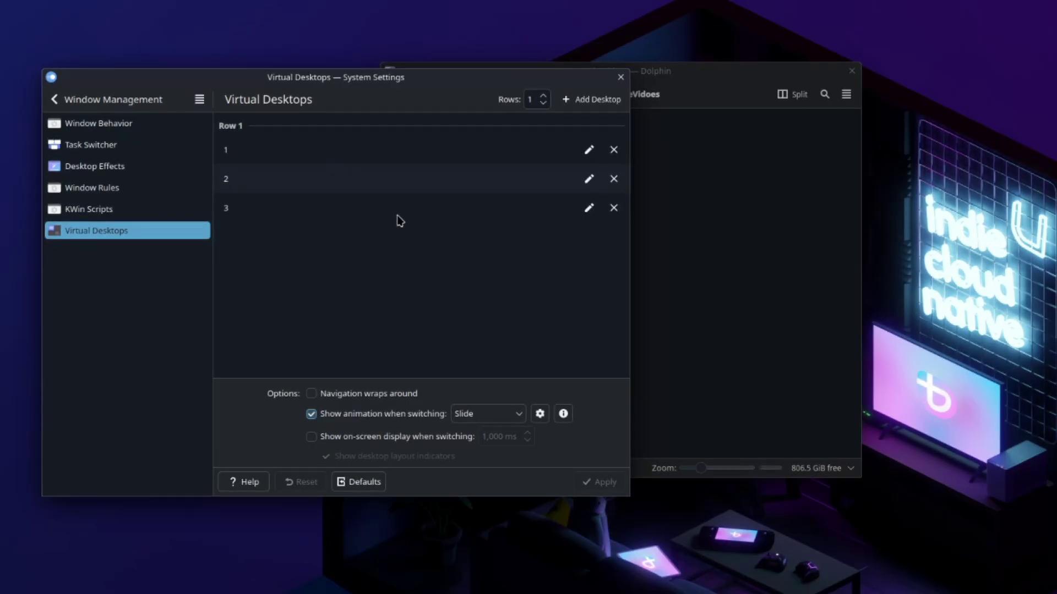
Step: Test desktop switching with Ctrl+Meta+Right, then return with Ctrl+Meta+Left
{"action": "key", "text": "super+ctrl+Right"}
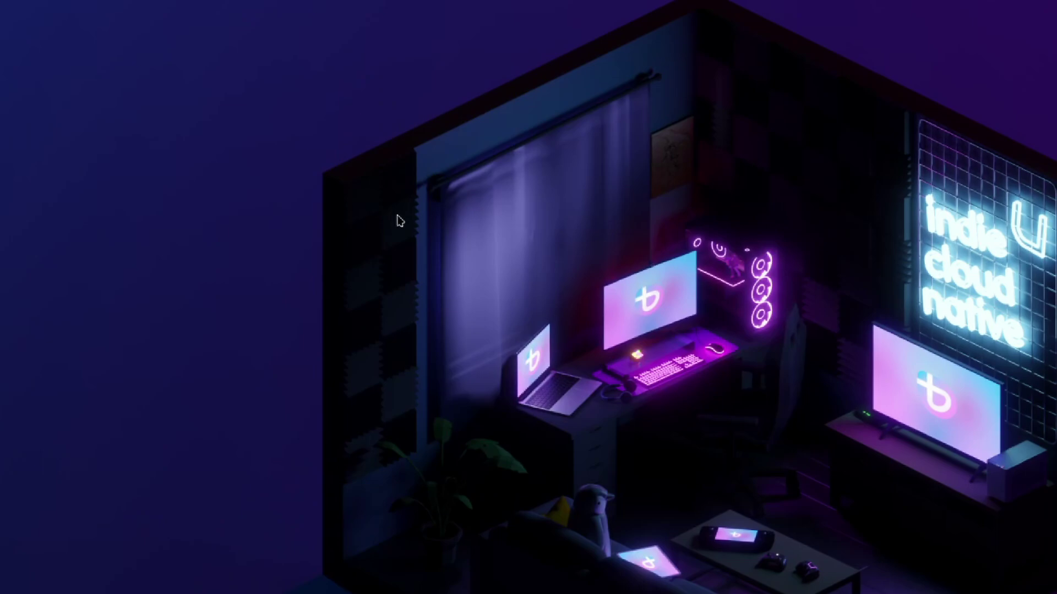
{"action": "key", "text": "super+ctrl+Left"}
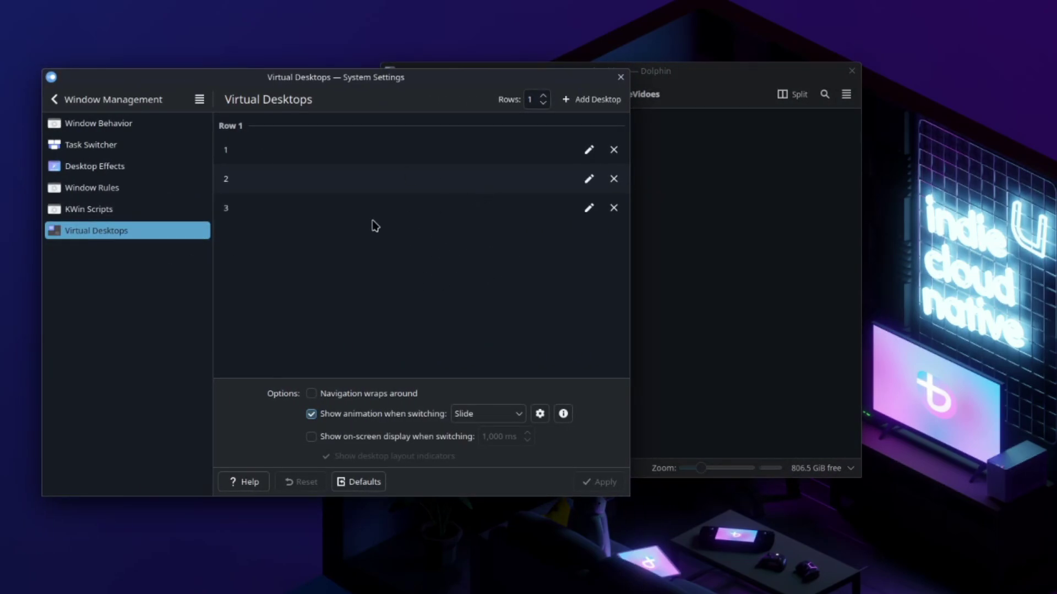
Step: Install the Krohnkite tiling script from KWin Scripts downloads and close the download window
{"action": "left_click", "coordinate": [125, 213]}
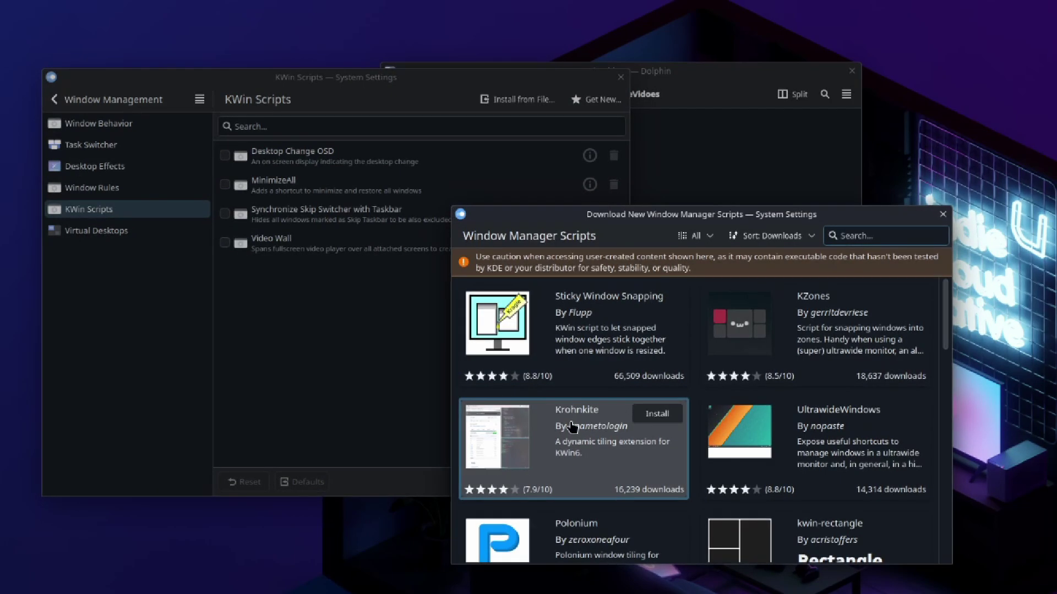
{"action": "left_click", "coordinate": [655, 417]}
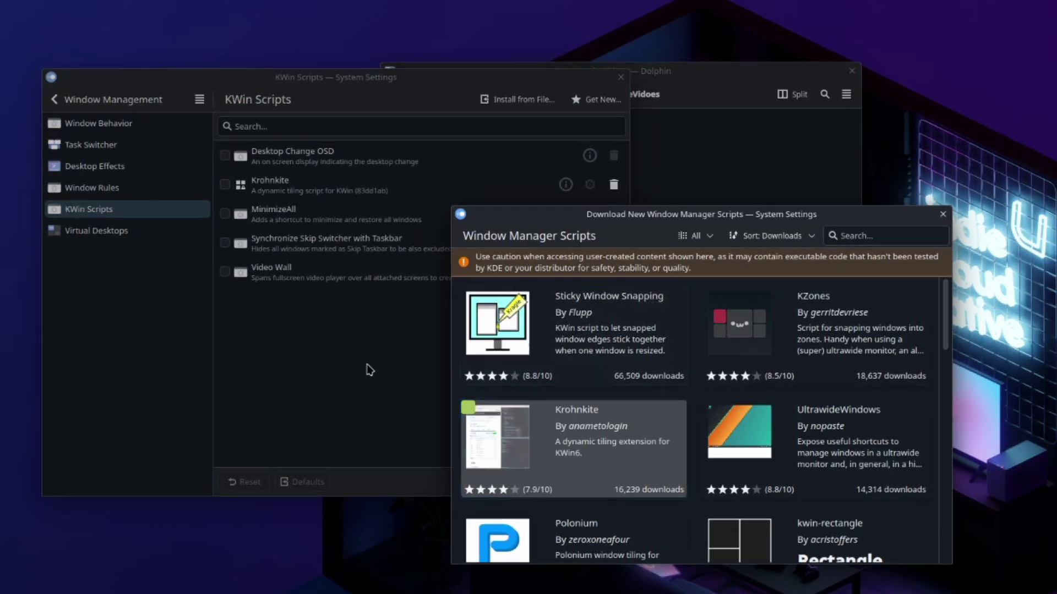
{"action": "left_click", "coordinate": [400, 352]}
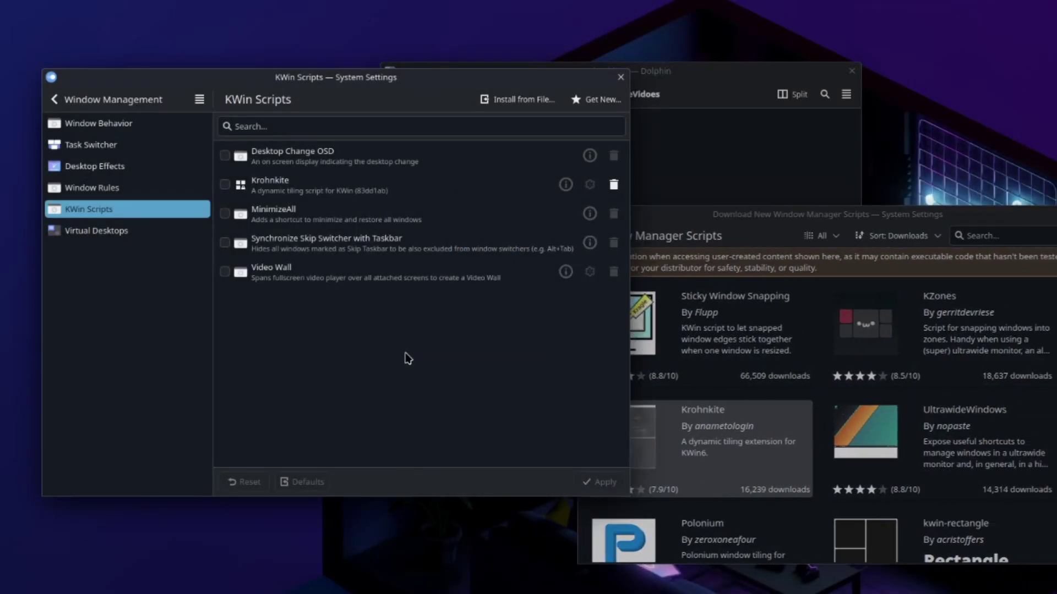
{"action": "left_click", "coordinate": [943, 222]}
{"action": "left_click", "coordinate": [942, 220]}
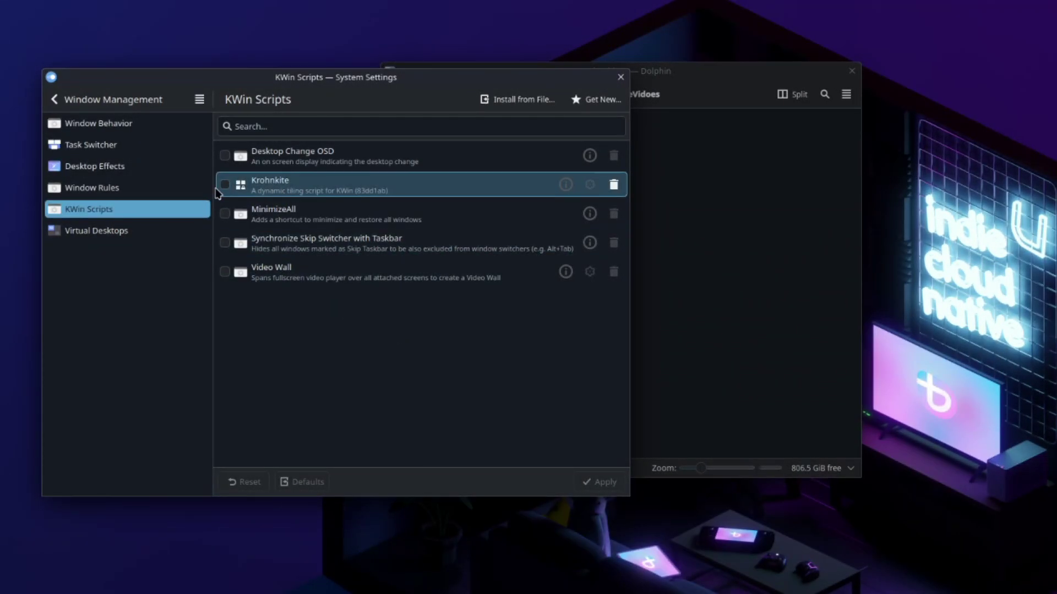
Step: Enable Krohnkite and in its settings leave only the Tile and Spiral layouts on
{"action": "left_click", "coordinate": [225, 185]}
{"action": "left_click", "coordinate": [588, 185]}
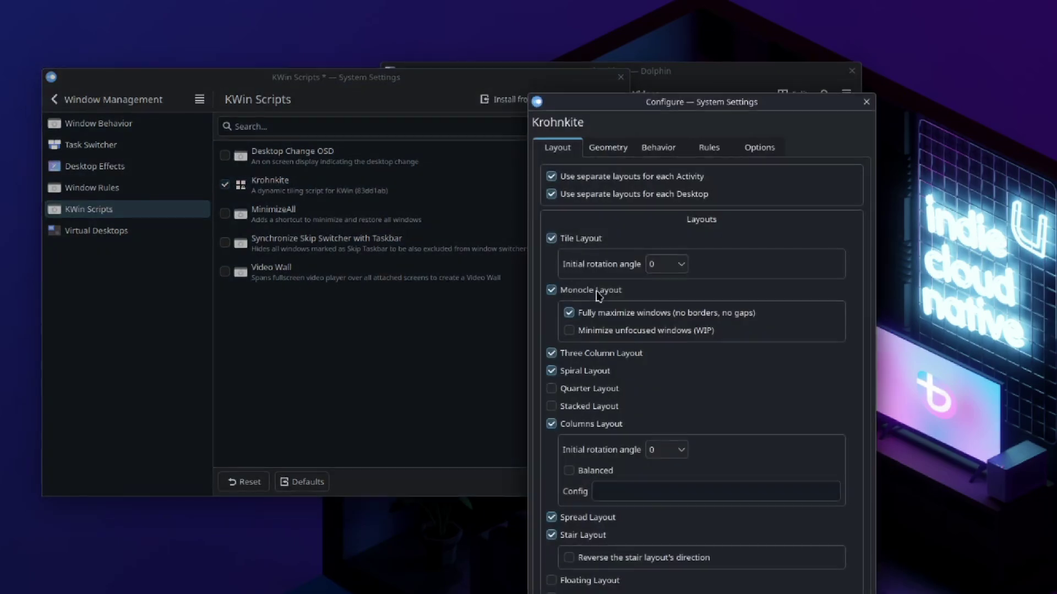
{"action": "left_click", "coordinate": [551, 290]}
{"action": "left_click", "coordinate": [551, 354]}
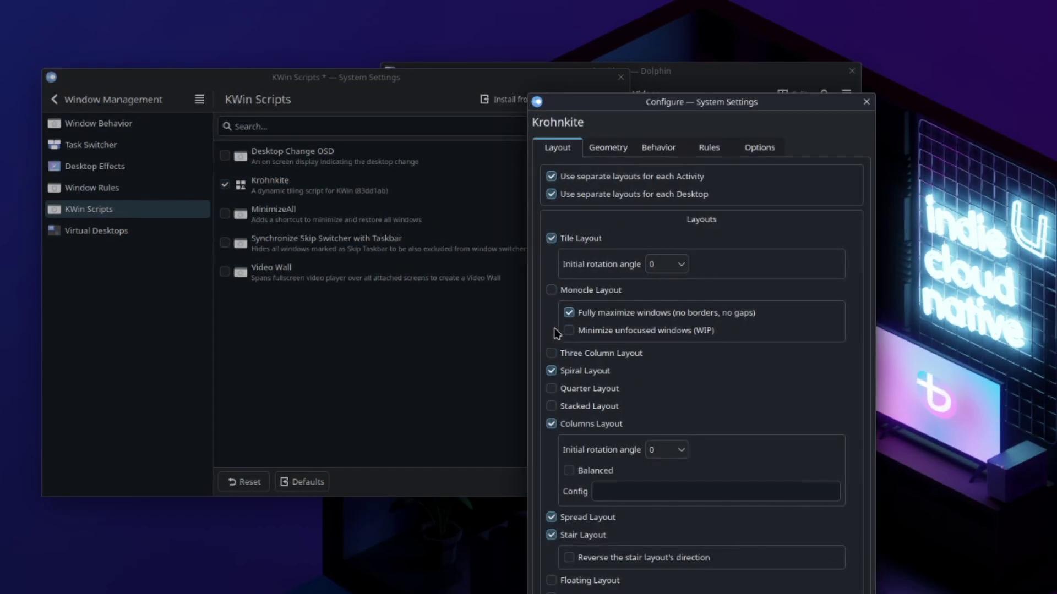
{"action": "left_click", "coordinate": [550, 372]}
{"action": "left_click", "coordinate": [551, 424]}
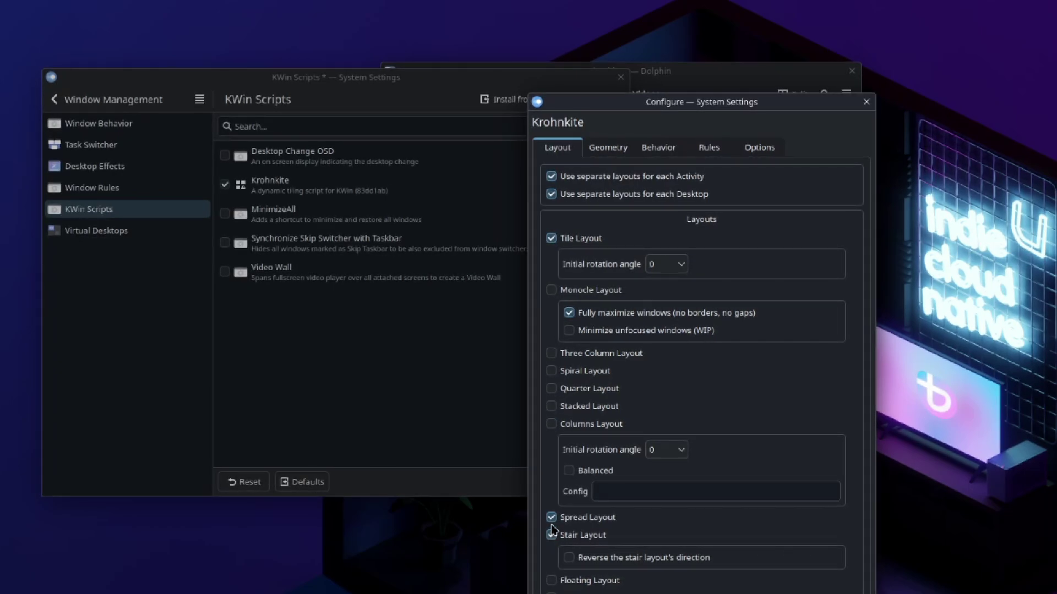
{"action": "left_click", "coordinate": [551, 518]}
{"action": "left_click", "coordinate": [552, 371]}
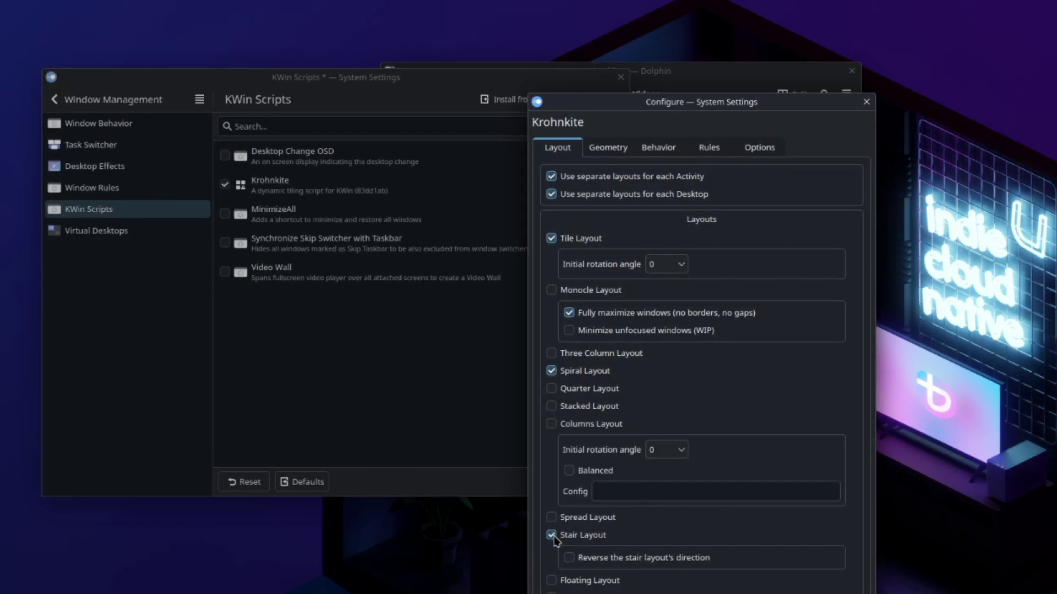
{"action": "left_click", "coordinate": [550, 535]}
{"action": "left_click", "coordinate": [551, 239]}
Step: On Krohnkite's Geometry tab, set screen gaps to Top 20 and Left/Right/Bottom 10, tile gap 5, then close
{"action": "left_click", "coordinate": [608, 148]}
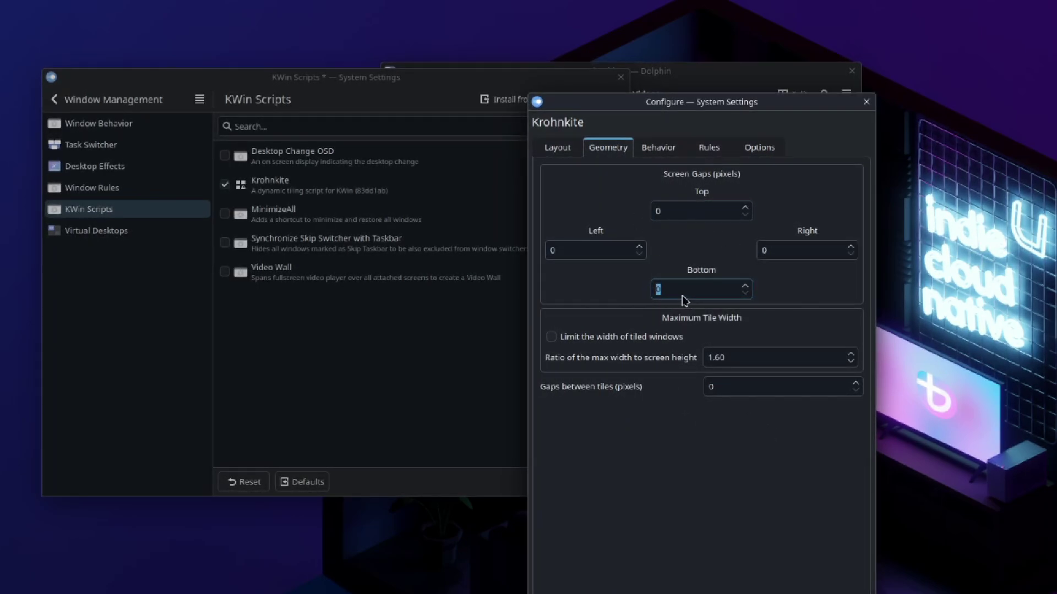
{"action": "type", "text": "10"}
{"action": "double_click", "coordinate": [578, 250]}
{"action": "type", "text": "10"}
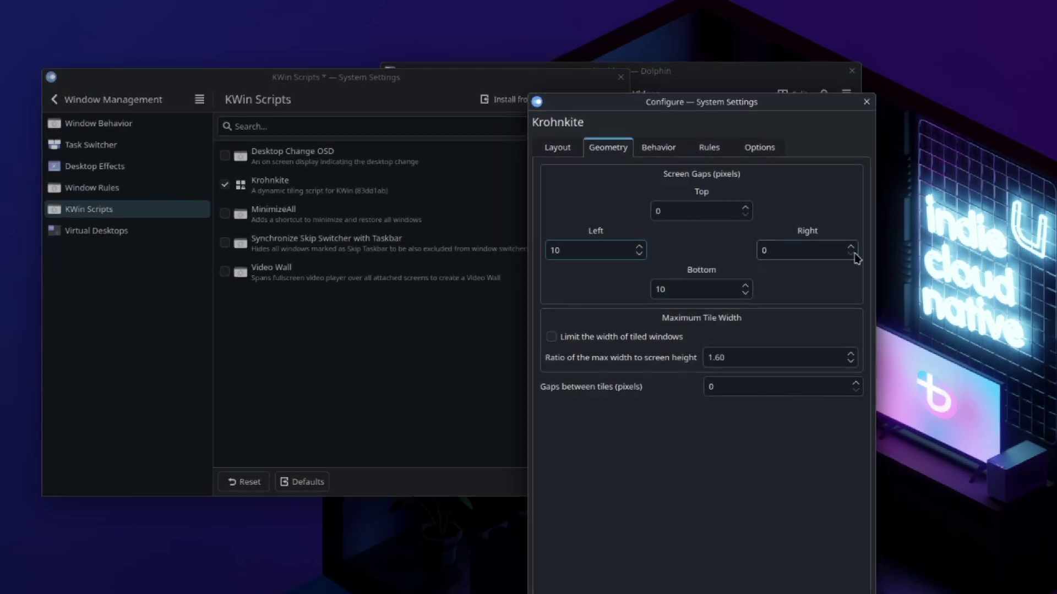
{"action": "double_click", "coordinate": [770, 251]}
{"action": "type", "text": "10"}
{"action": "left_click", "coordinate": [733, 385]}
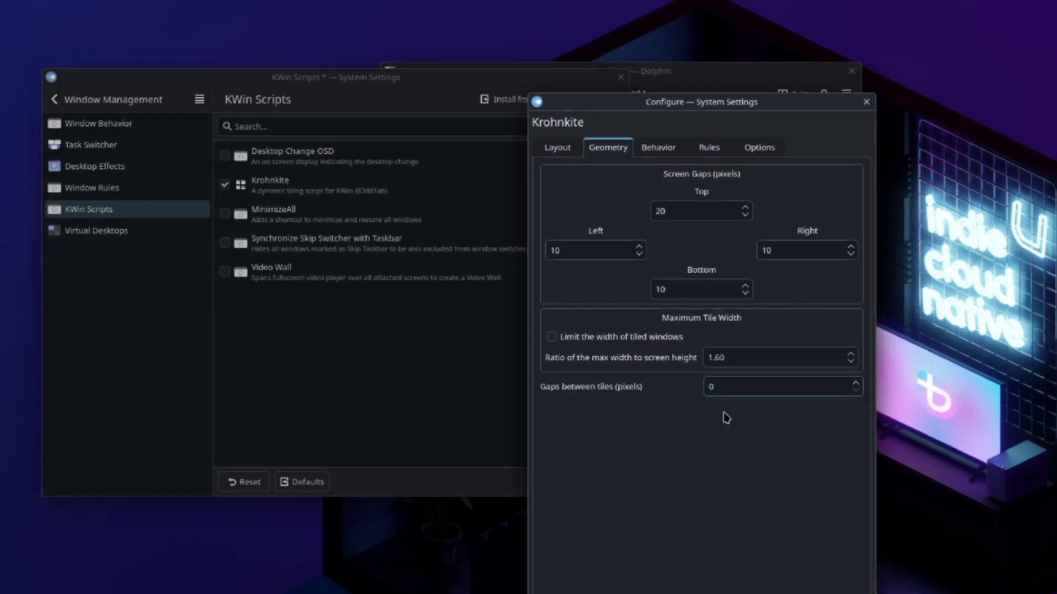
{"action": "key", "text": "BackSpace"}
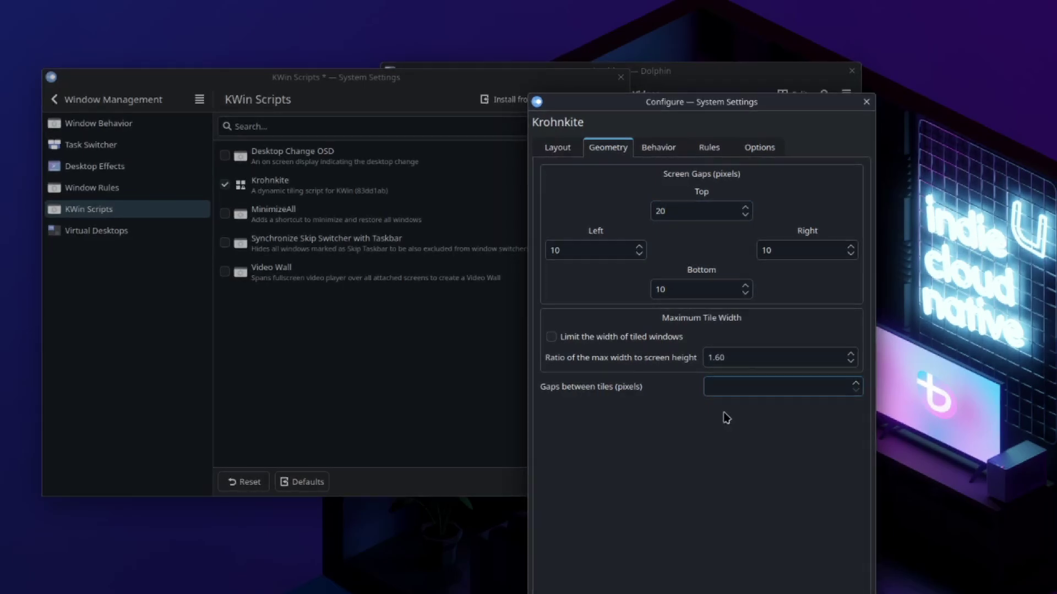
{"action": "type", "text": "5"}
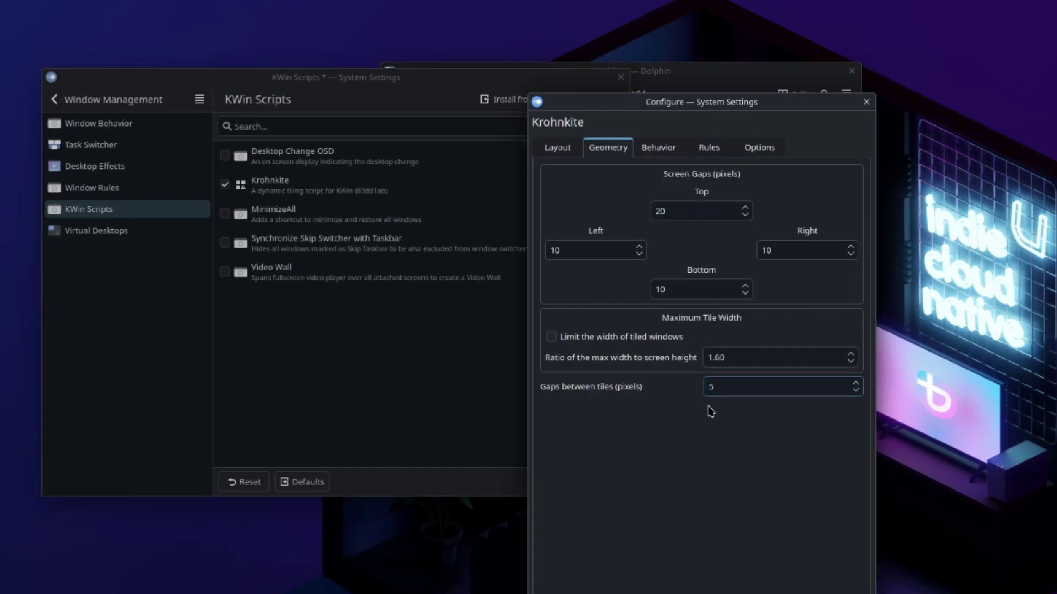
{"action": "key", "text": "Return"}
Step: Apply the Krohnkite settings and reopen Dolphin to check that it re-tiles
{"action": "left_click", "coordinate": [597, 482]}
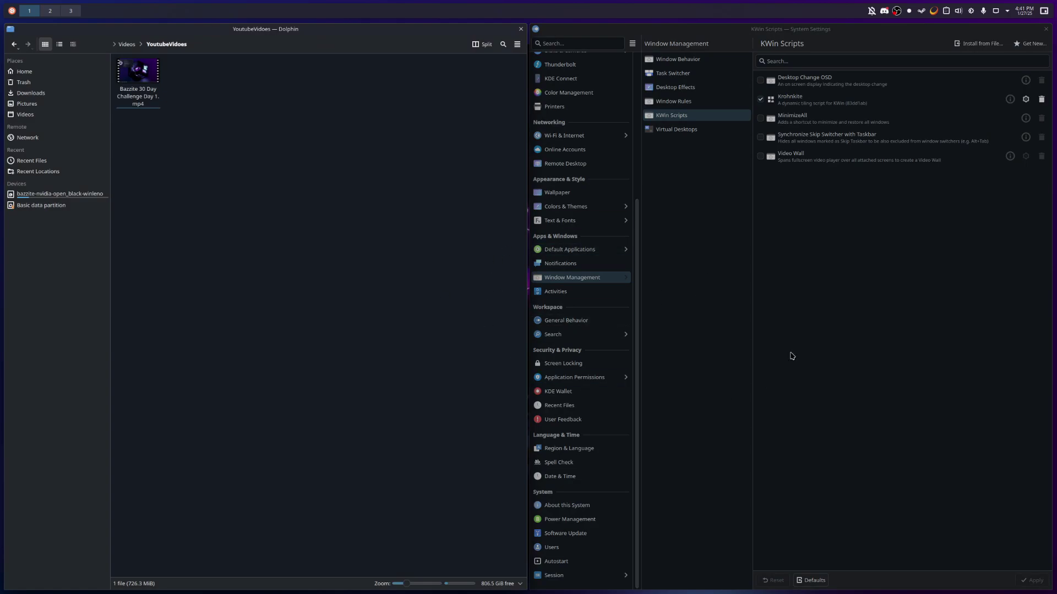
{"action": "left_click", "coordinate": [520, 30]}
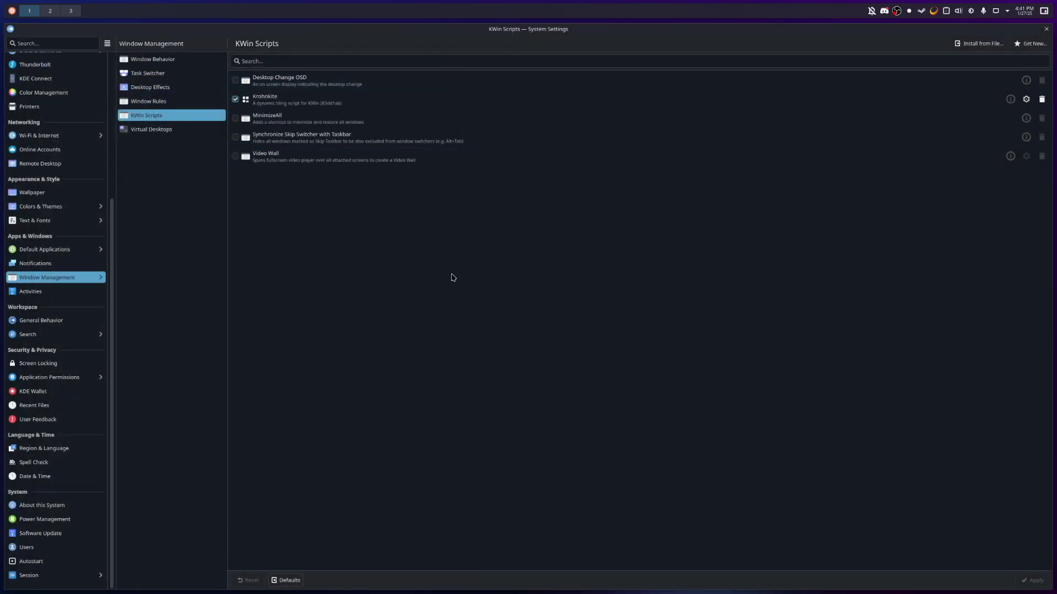
{"action": "key", "text": "super+e"}
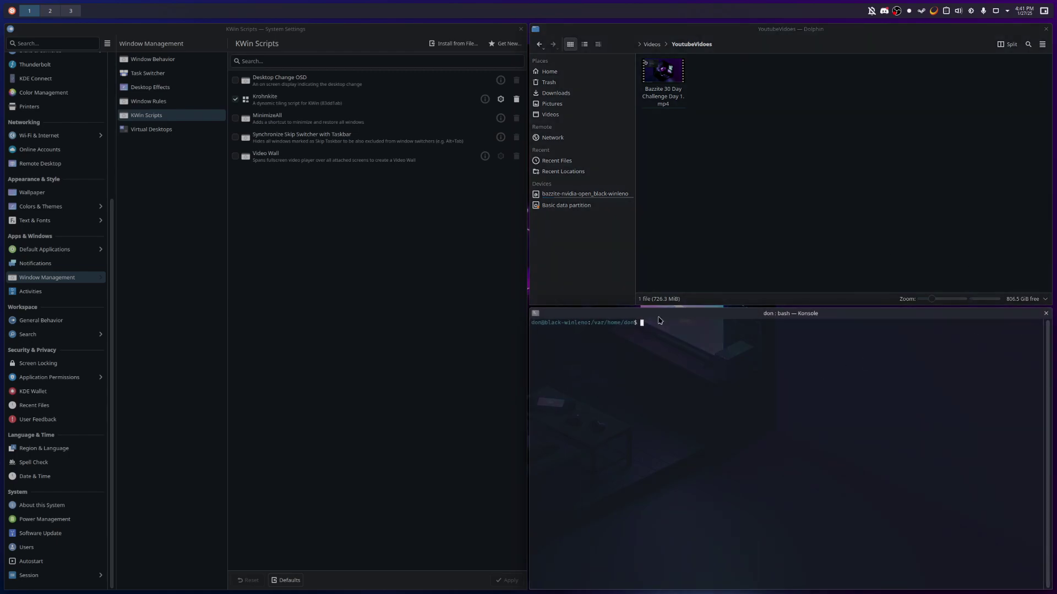
Step: Open an extra Konsole window to test tiling, then close both test terminals
{"action": "key", "text": "ctrl+shift+n"}
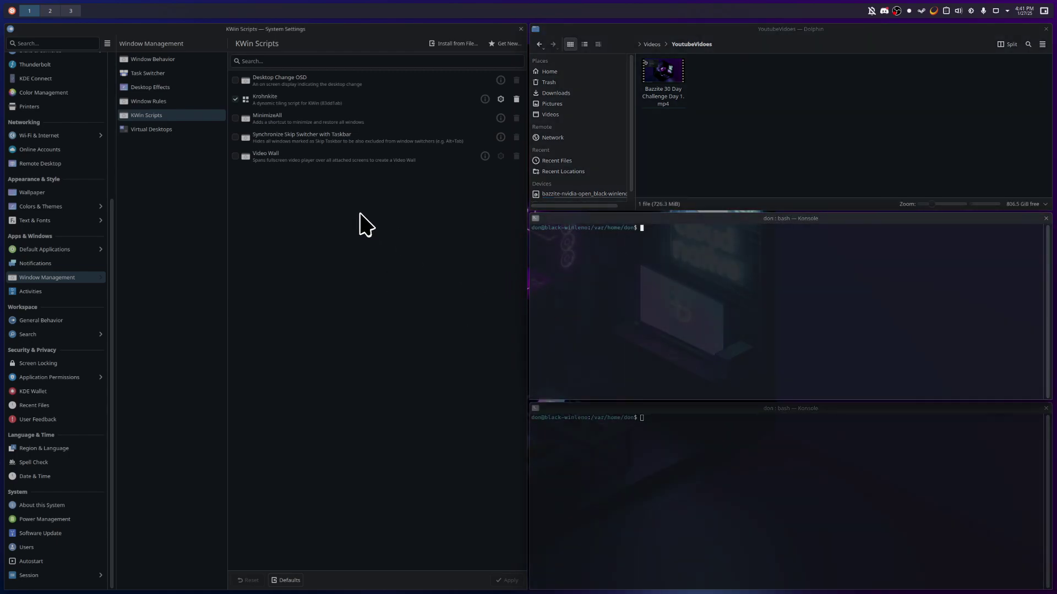
{"action": "left_click", "coordinate": [1046, 218]}
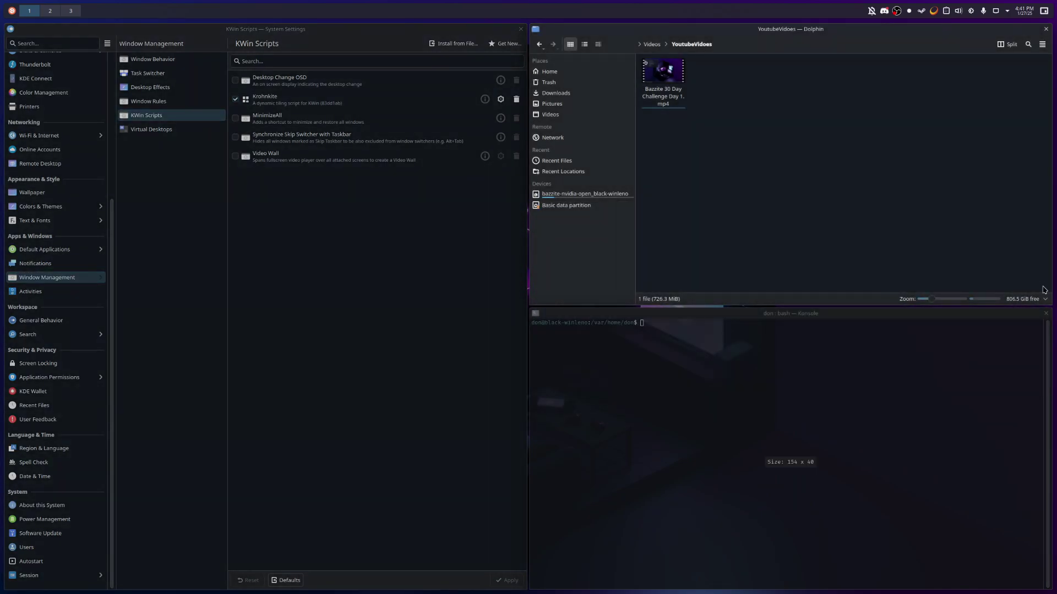
{"action": "left_click", "coordinate": [1045, 314]}
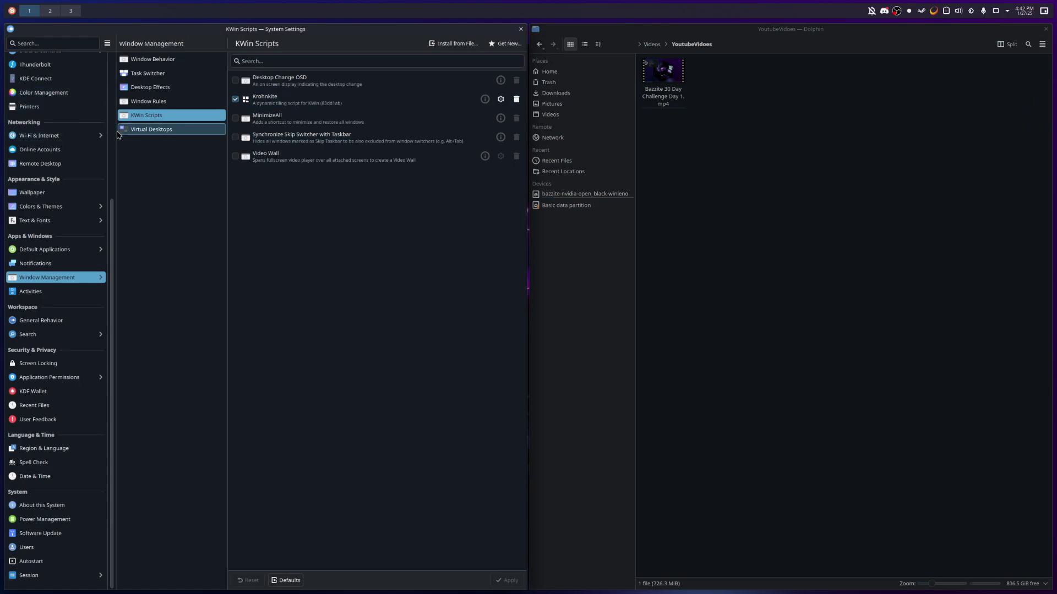
Step: Show KWin's shortcut list under Keyboard > Shortcuts
{"action": "scroll", "coordinate": [52, 165], "scroll_direction": "up", "scroll_amount": 1}
{"action": "scroll", "coordinate": [59, 279], "scroll_direction": "up", "scroll_amount": 5}
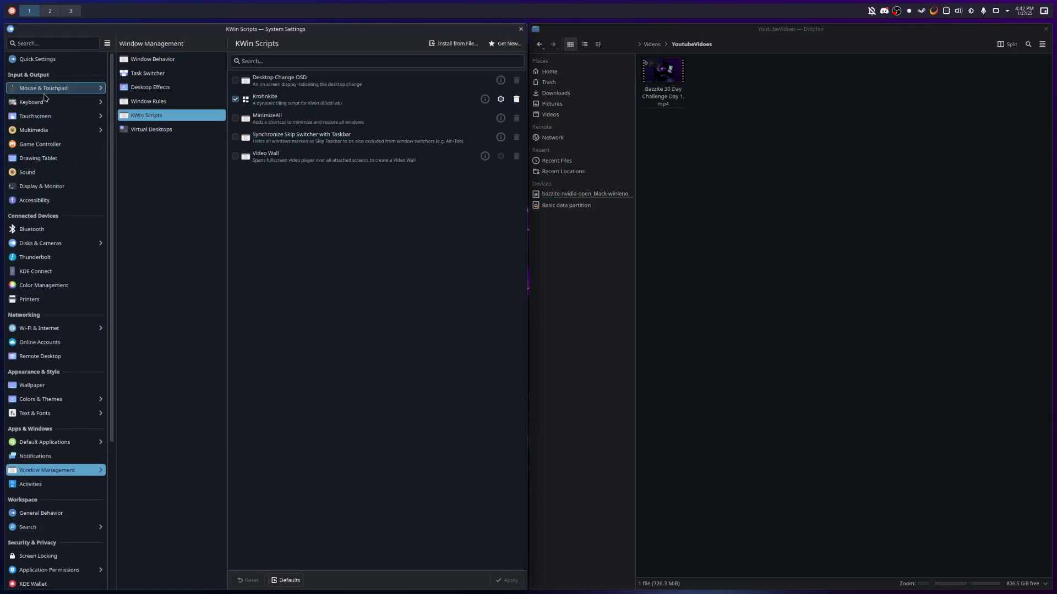
{"action": "left_click", "coordinate": [54, 102]}
{"action": "left_click", "coordinate": [151, 88]}
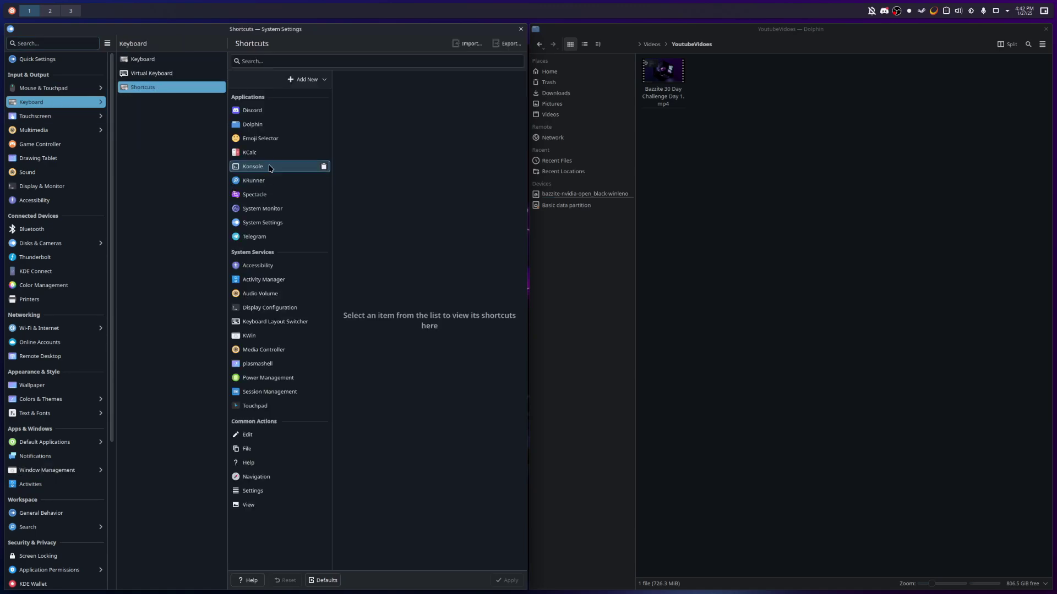
{"action": "left_click", "coordinate": [262, 341]}
Step: Scroll through KWin's Krohnkite shortcut entries, such as Set master on Meta+Return
{"action": "scroll", "coordinate": [386, 278], "scroll_direction": "down", "scroll_amount": 1}
{"action": "scroll", "coordinate": [386, 322], "scroll_direction": "down", "scroll_amount": 5}
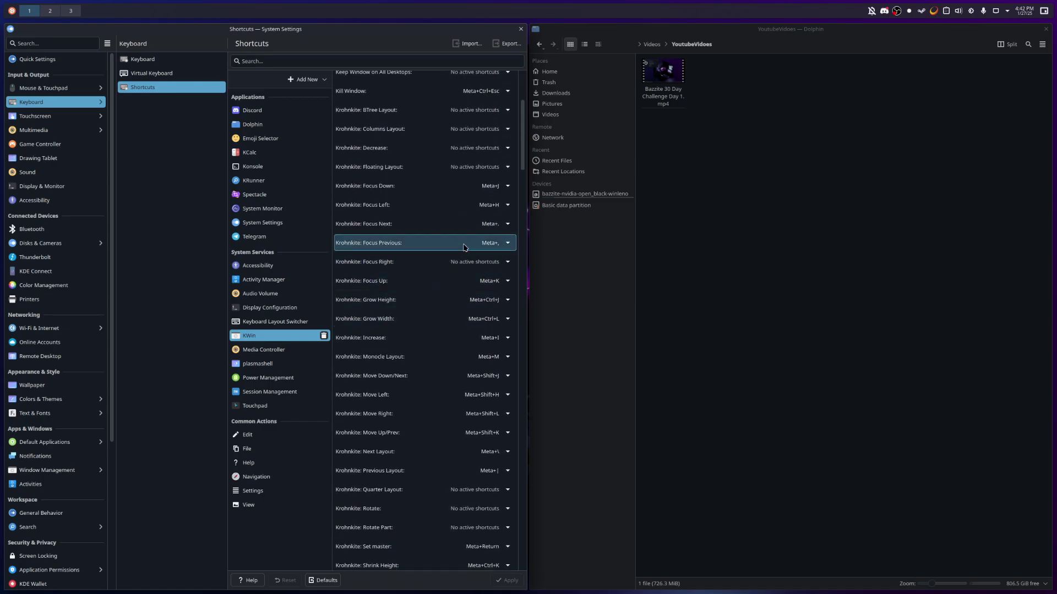
{"action": "scroll", "coordinate": [443, 259], "scroll_direction": "down", "scroll_amount": 3}
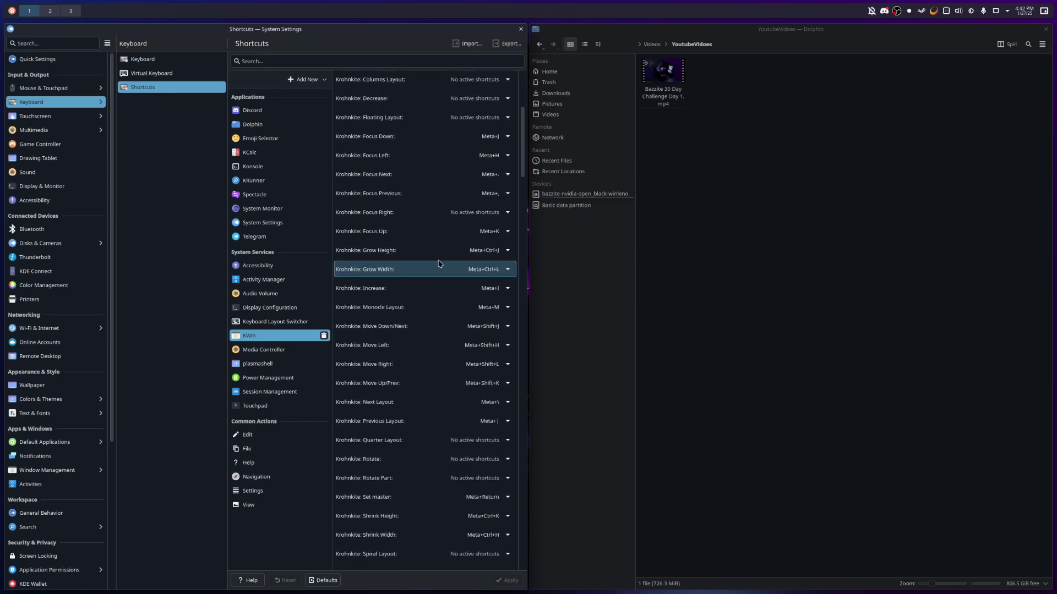
{"action": "scroll", "coordinate": [441, 264], "scroll_direction": "down", "scroll_amount": 3}
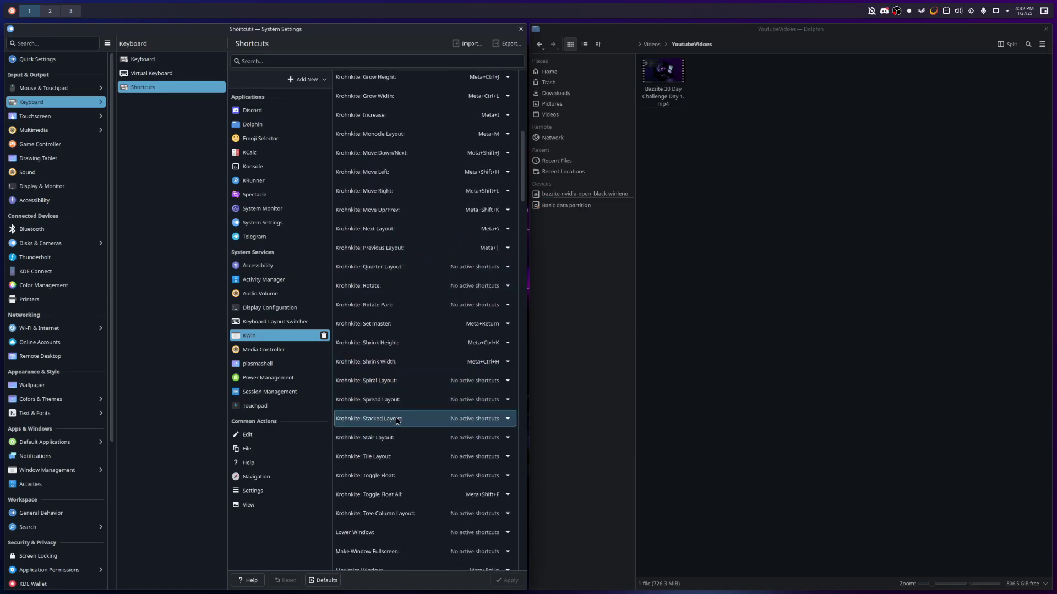
{"action": "scroll", "coordinate": [440, 448], "scroll_direction": "down", "scroll_amount": 1}
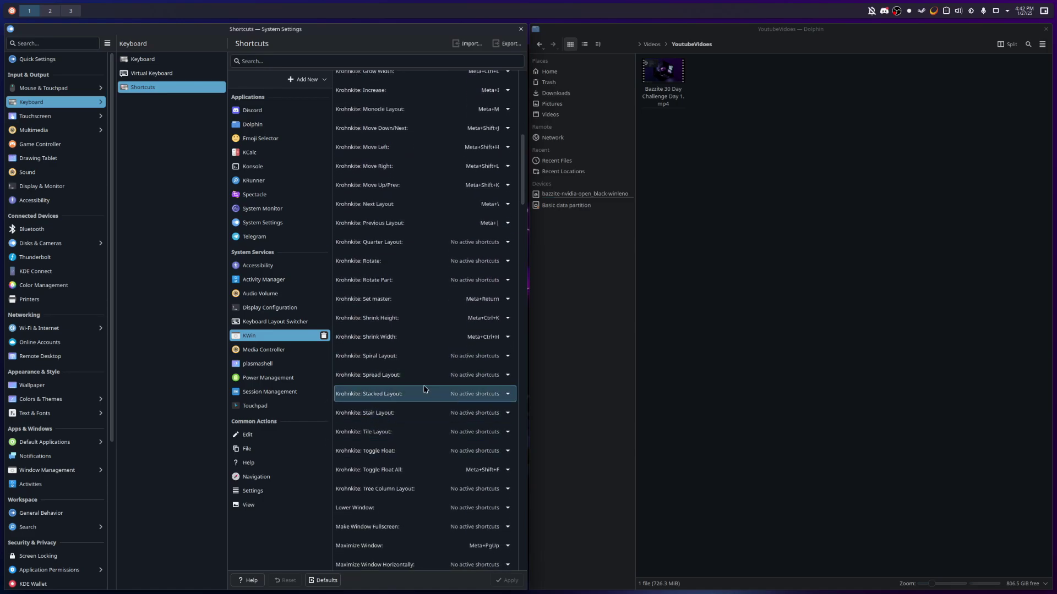
{"action": "scroll", "coordinate": [415, 415], "scroll_direction": "down", "scroll_amount": 1}
{"action": "scroll", "coordinate": [416, 415], "scroll_direction": "down", "scroll_amount": 2}
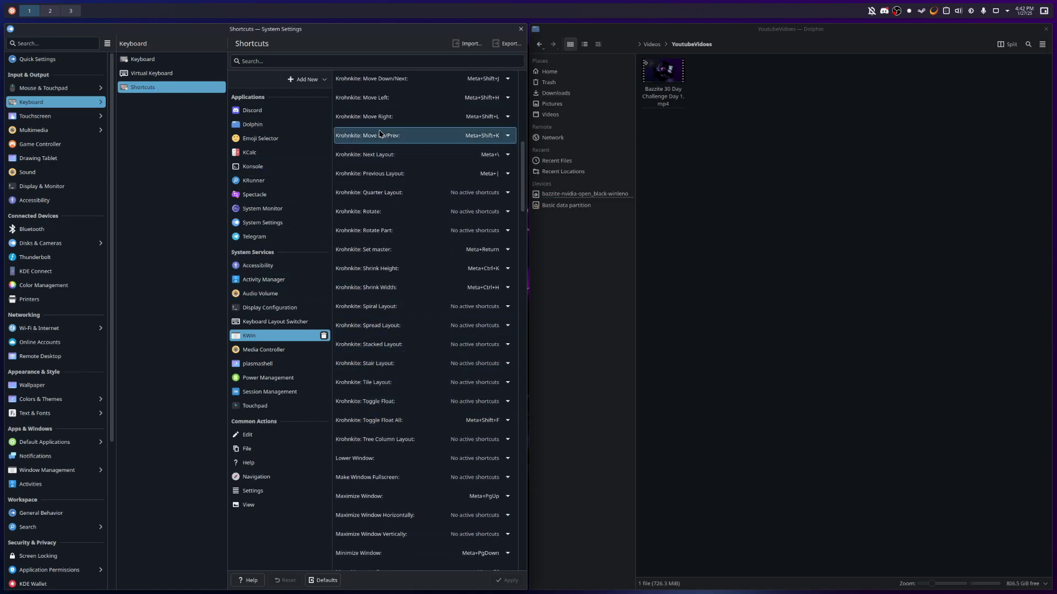
{"action": "mouse_move", "coordinate": [528, 593]}
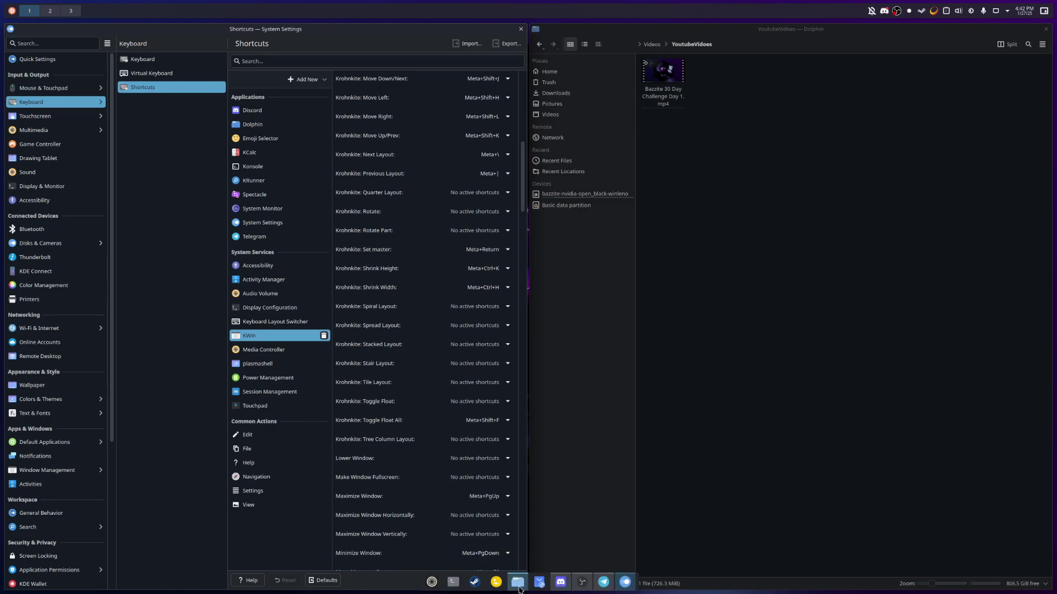
Step: Close the System Settings window and then the Dolphin window
{"action": "left_click", "coordinate": [520, 28]}
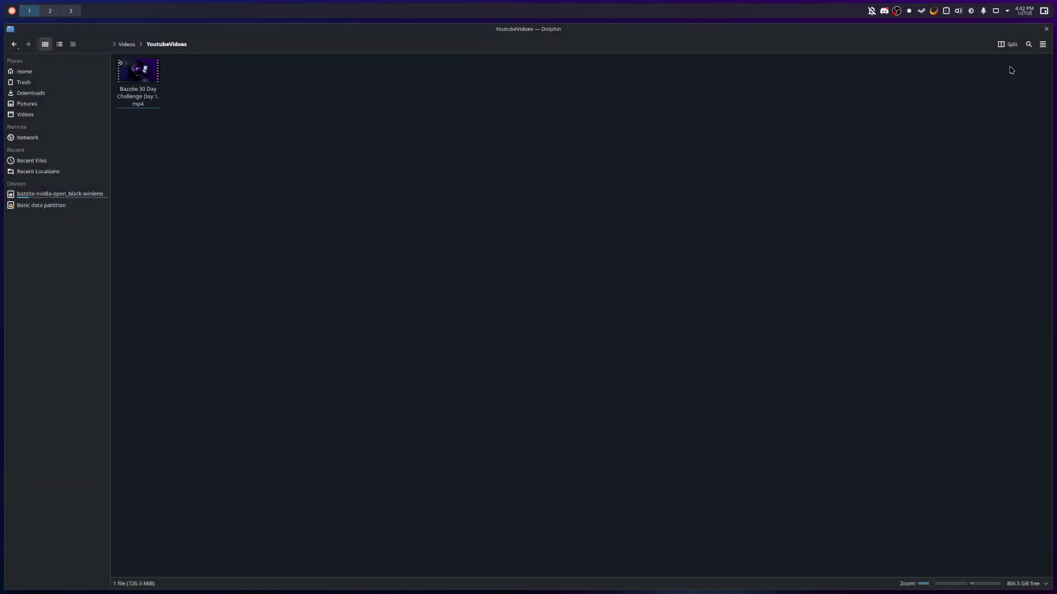
{"action": "left_click", "coordinate": [1046, 29]}
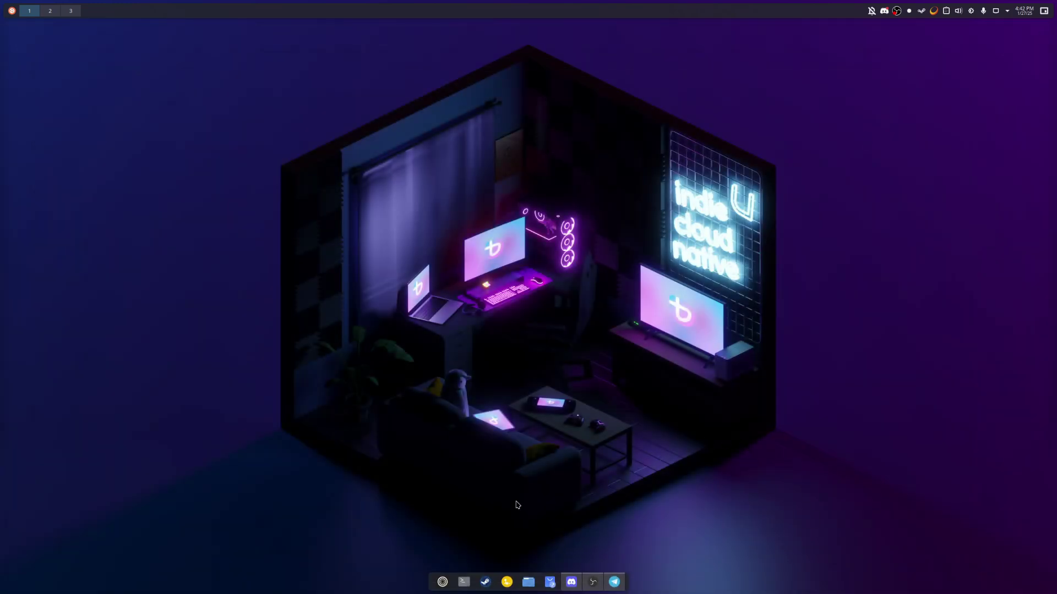